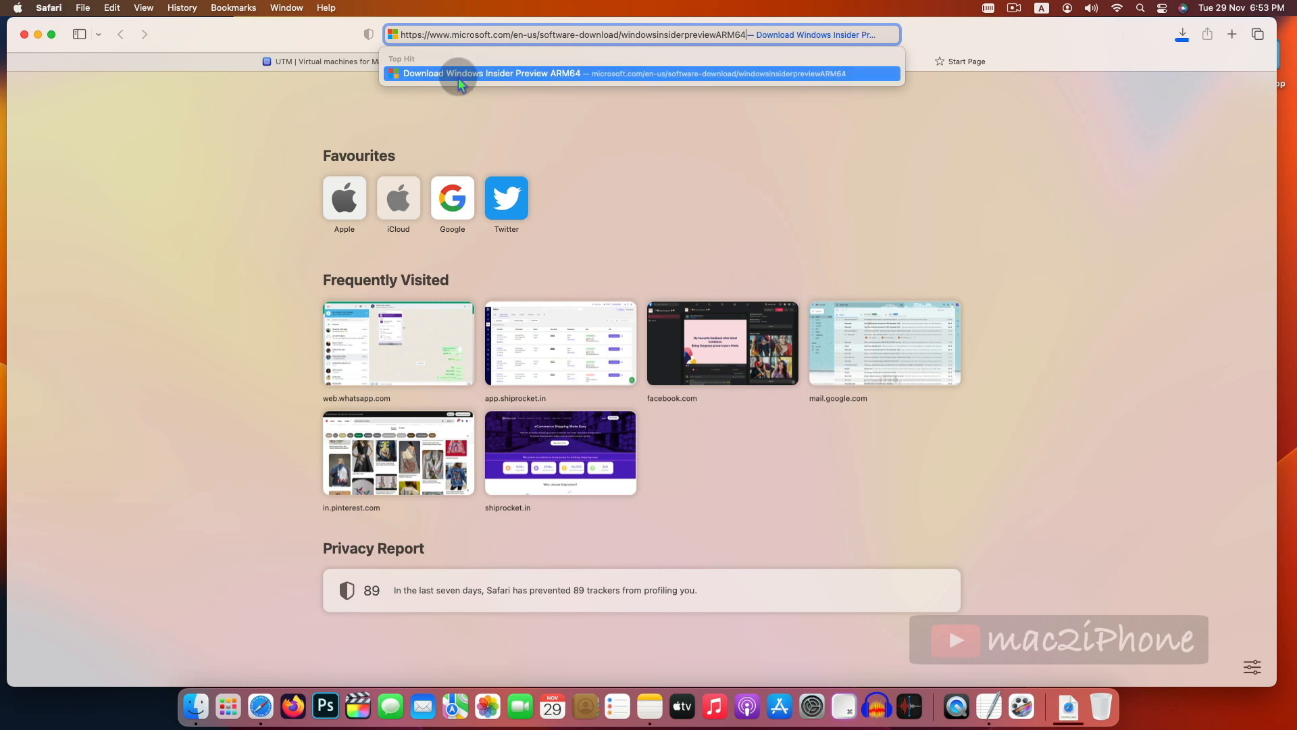
- Open the Windows Insider Preview ARM64 download page and sign in with a Microsoft account
left_click(460, 74)
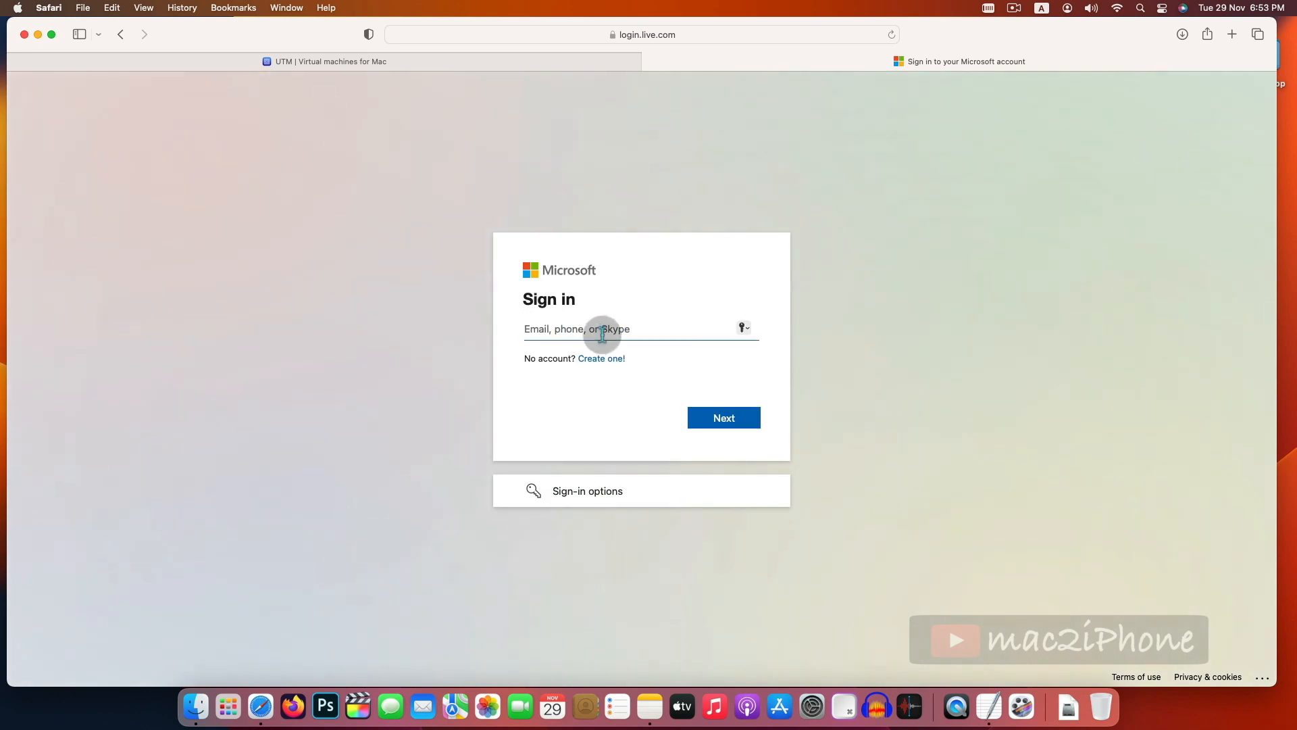
left_click(599, 363)
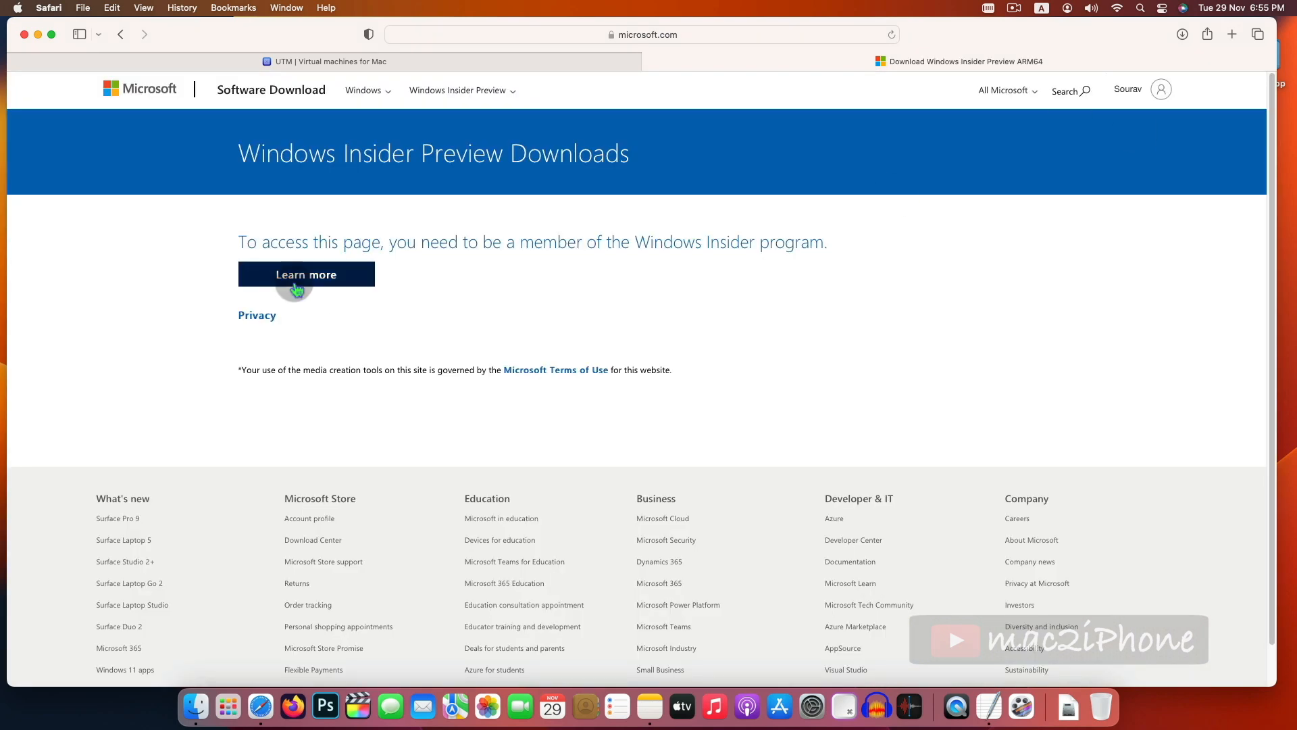
- Open the Windows Insider Program site and start registration by signing in
left_click(338, 282)
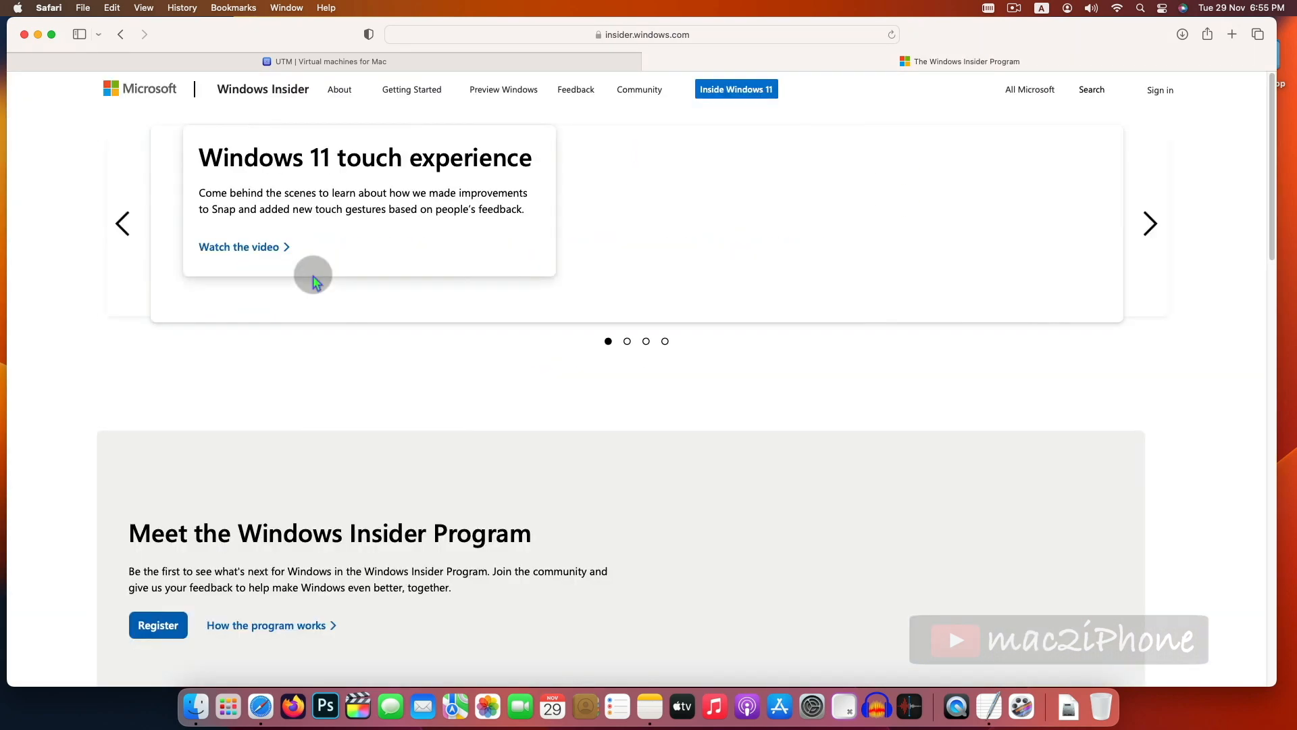
scroll(491, 477, "down", 4)
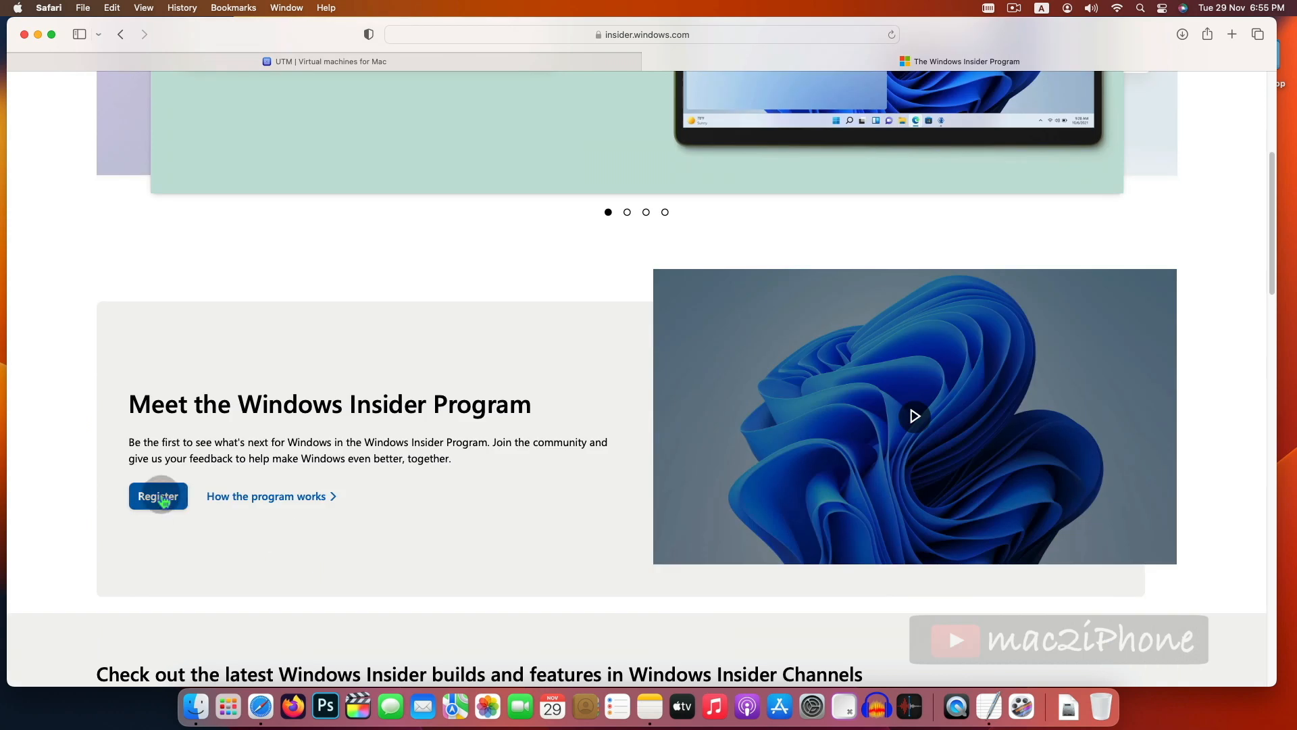
left_click(162, 498)
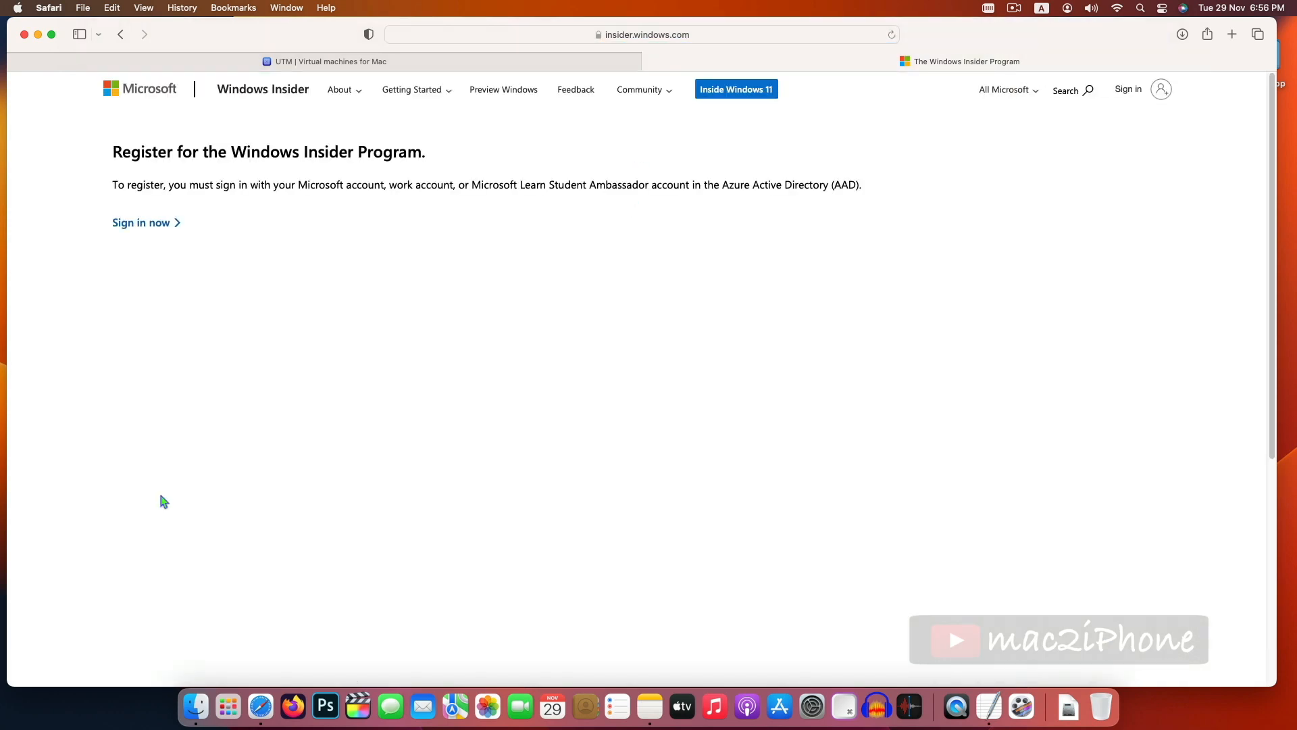
left_click(140, 223)
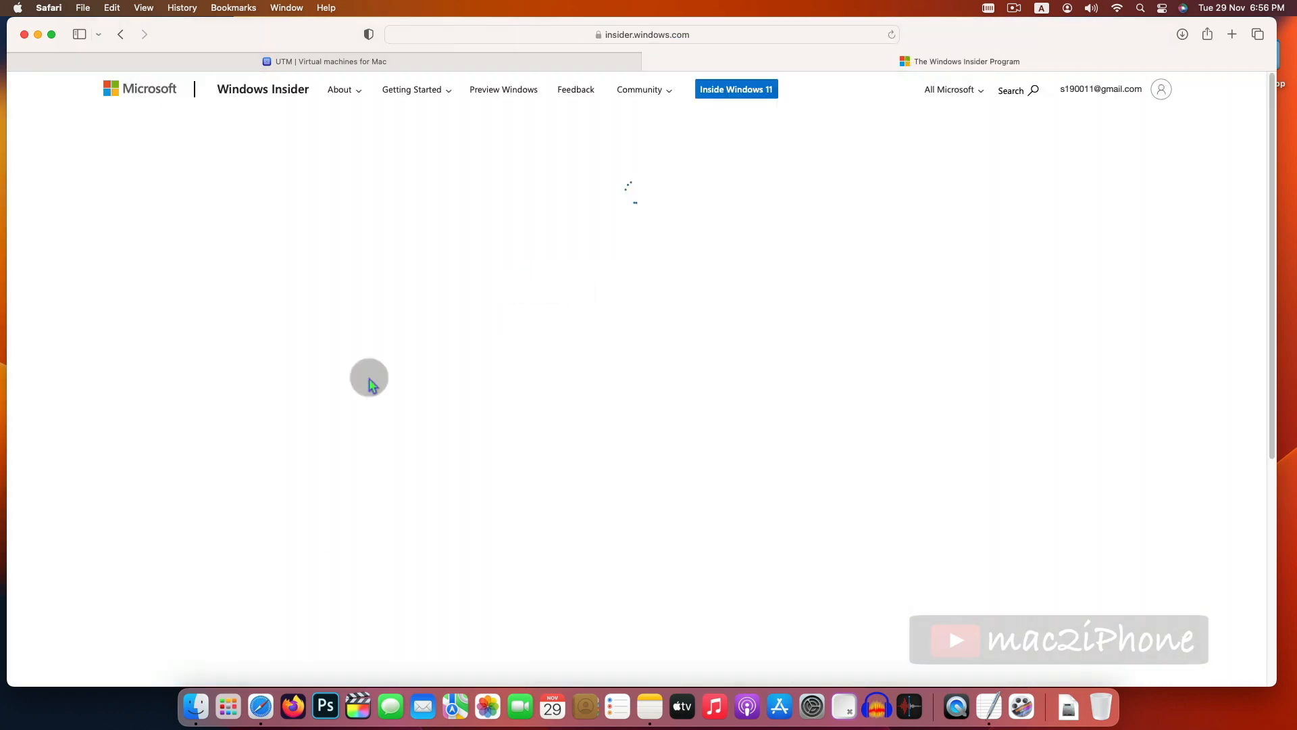
- Accept the terms of the Insider program agreement and register for the Windows Insider Program
left_click(125, 546)
scroll(141, 496, "down", 4)
left_click(150, 348)
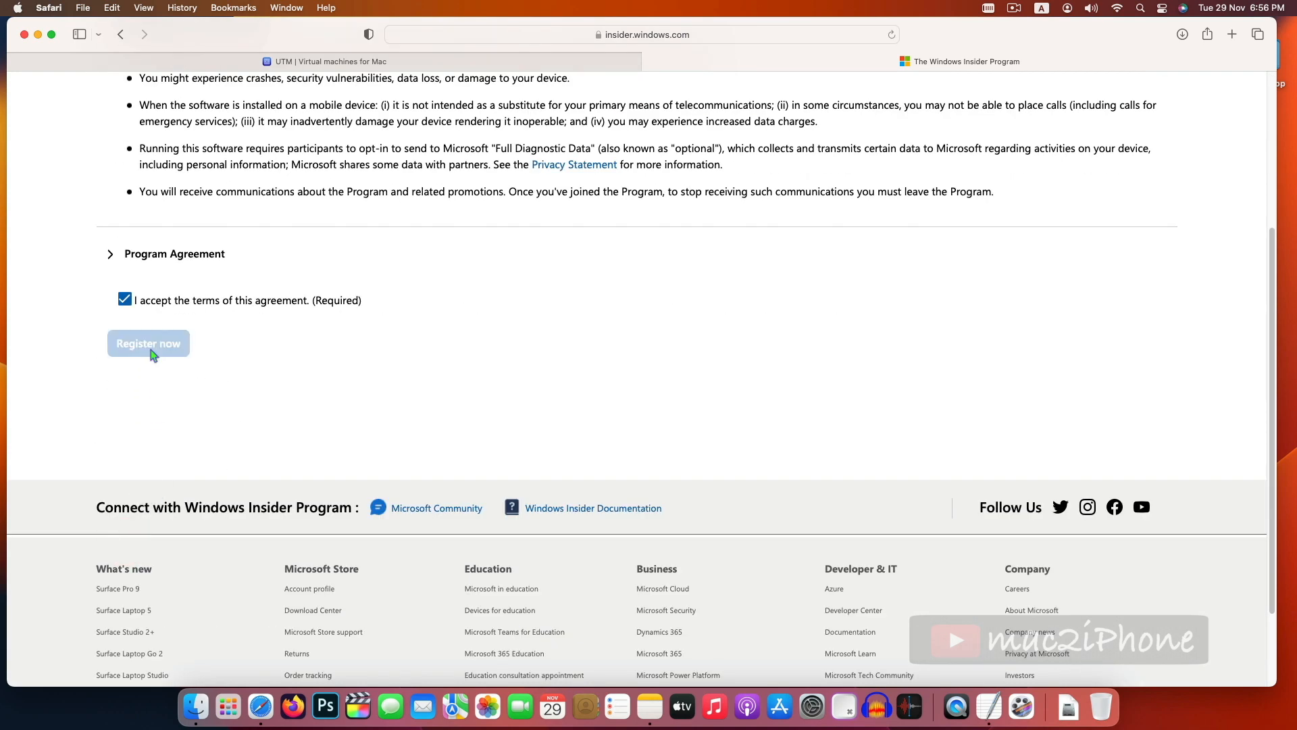
left_click(142, 235)
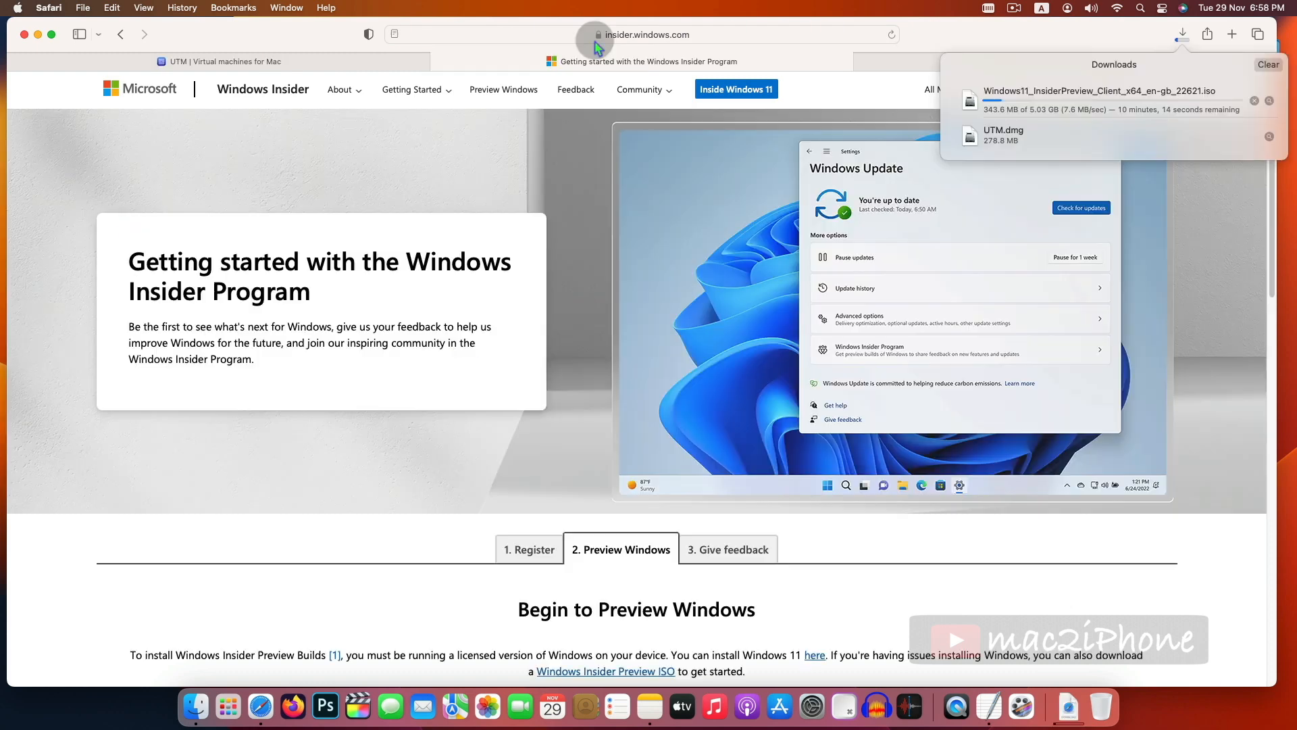
- Return to the ARM64 download page, select the Windows 11 Client Arm64 Insider Preview (Dev Channel) - Build 25247 edition, and confirm
left_click(689, 30)
key("cmd+Return")
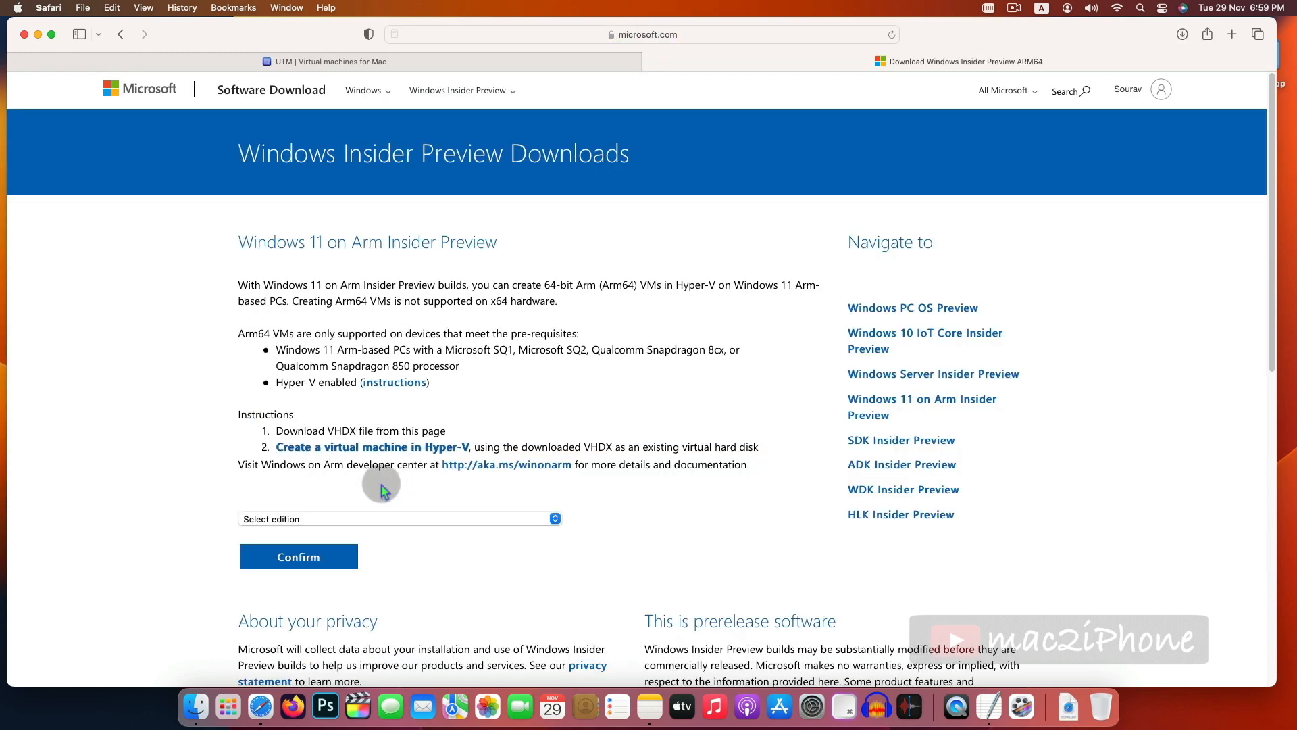
scroll(381, 487, "down", 1)
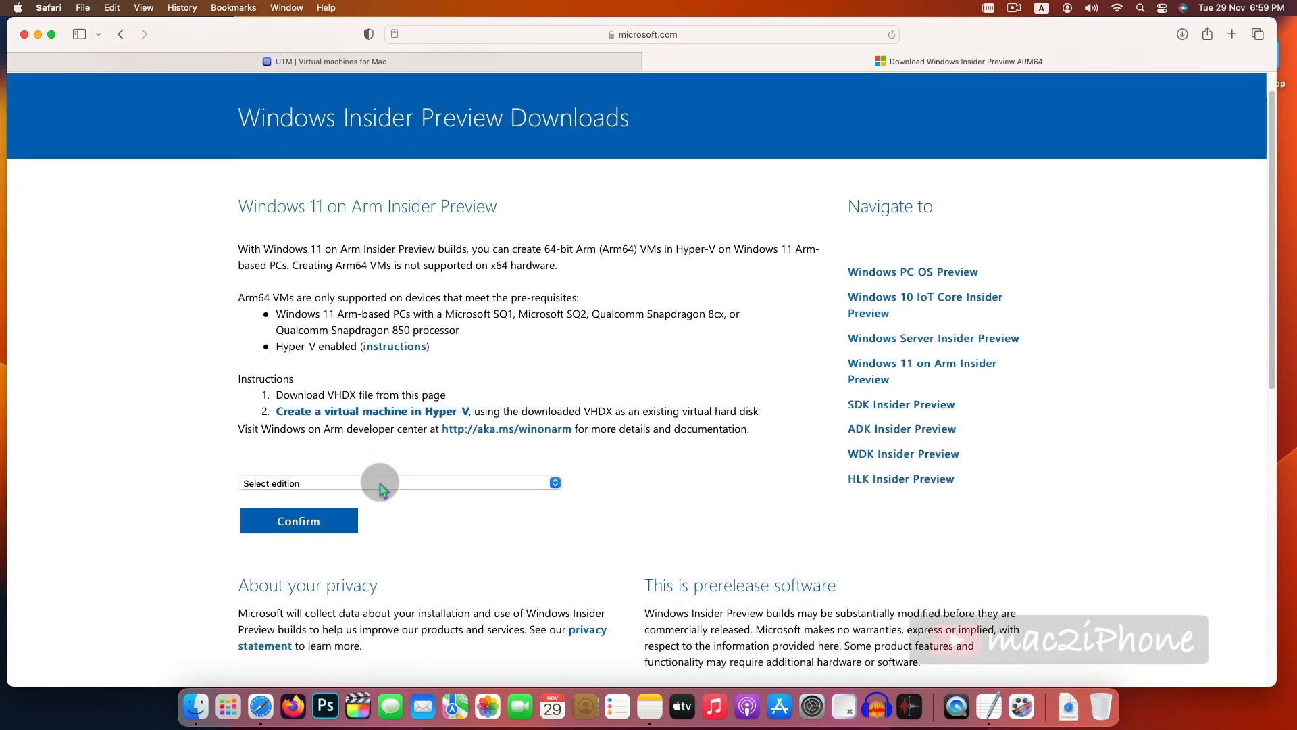
left_click(265, 484)
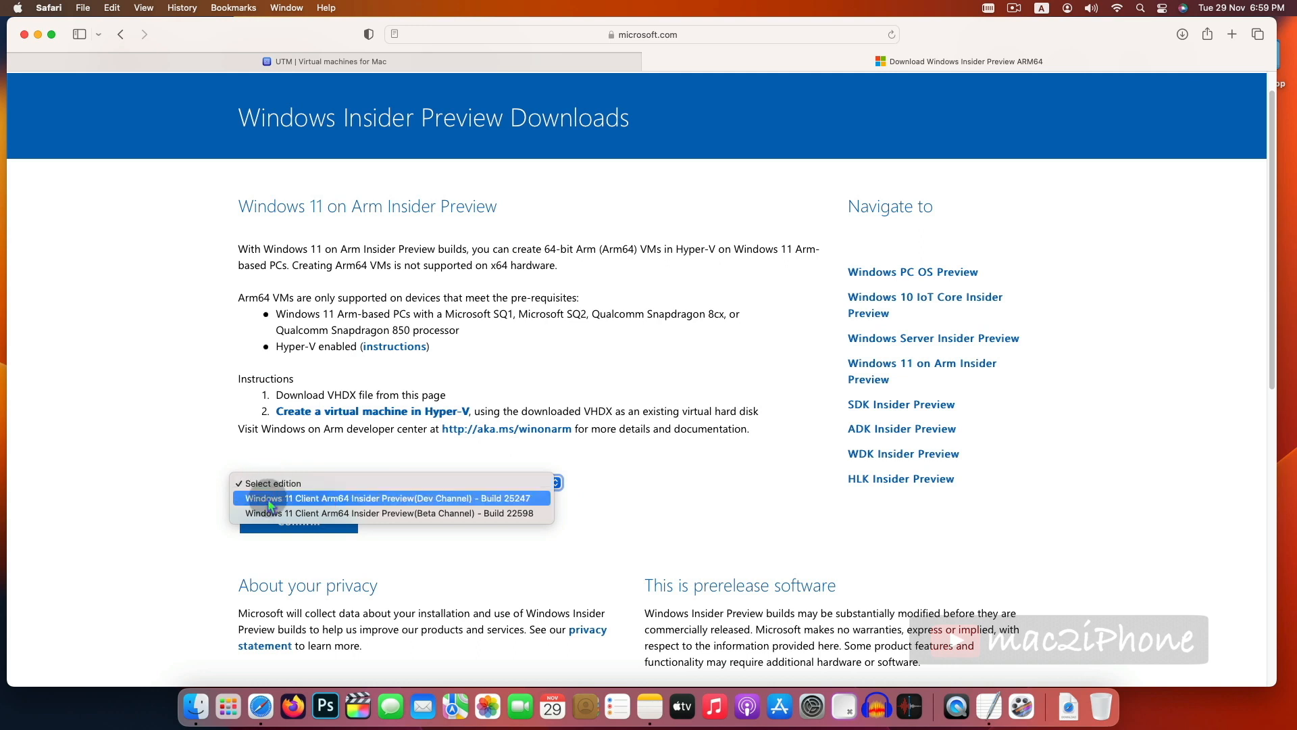
left_click(267, 500)
scroll(305, 499, "down", 1)
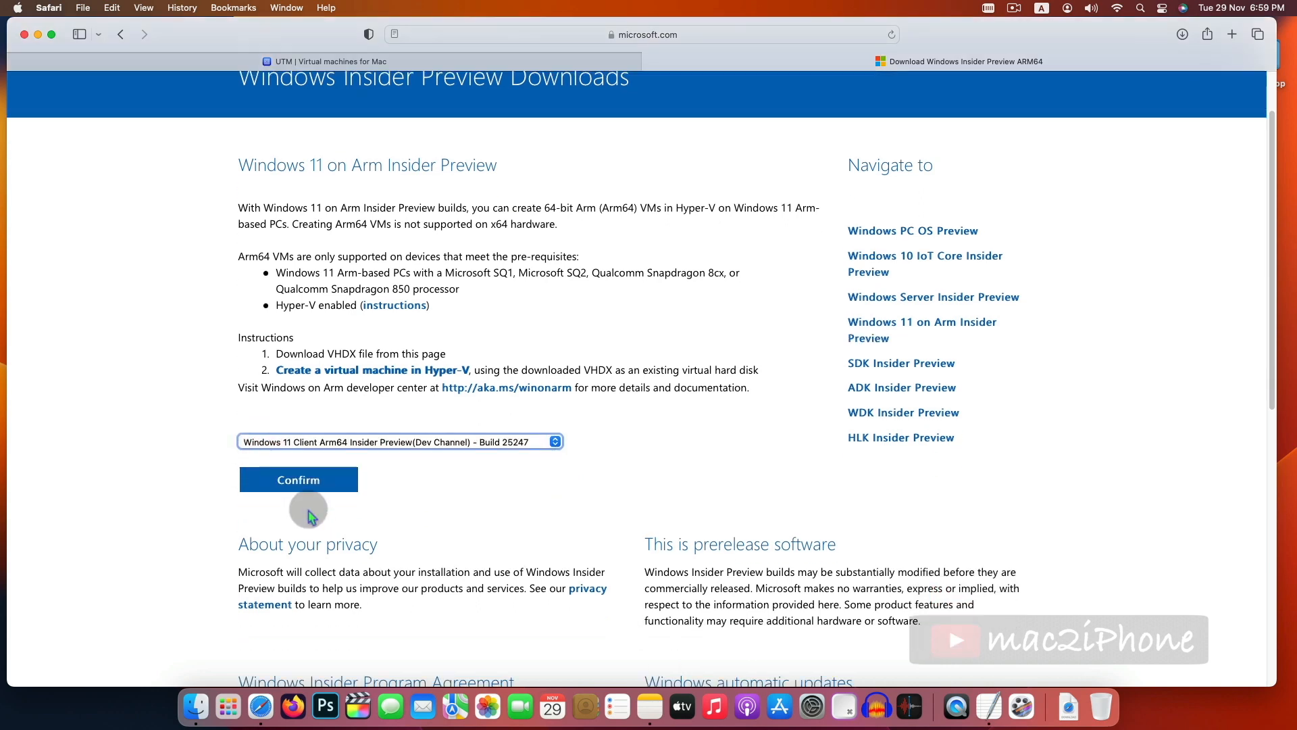
left_click(300, 481)
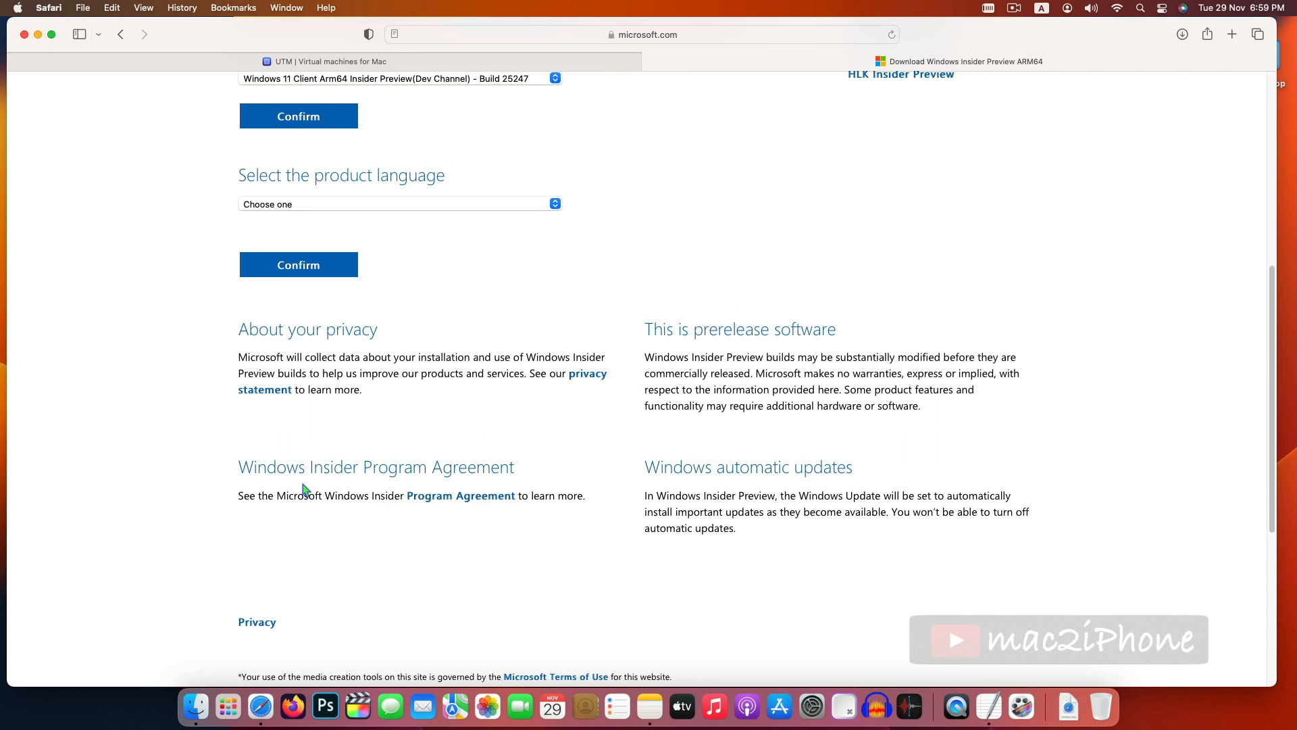
- Choose English (United States) as the product language and confirm
left_click(283, 203)
left_click(284, 220)
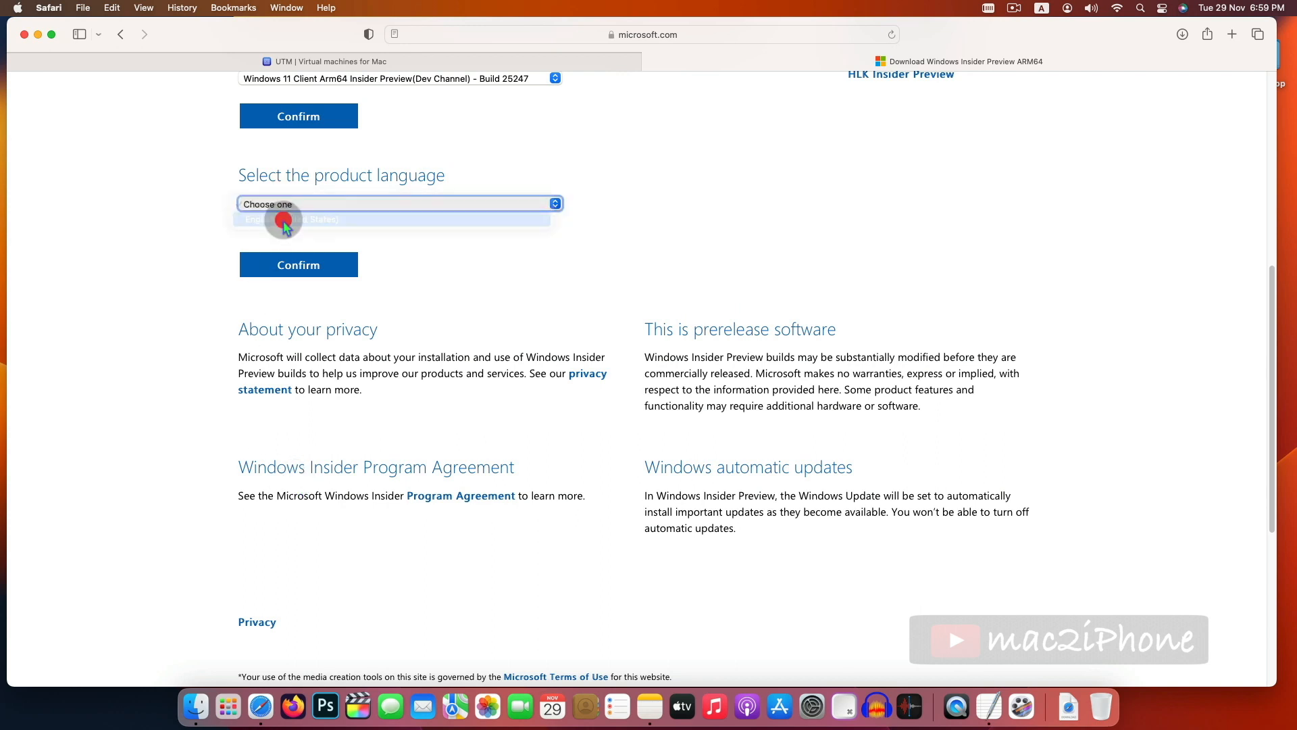
left_click(289, 265)
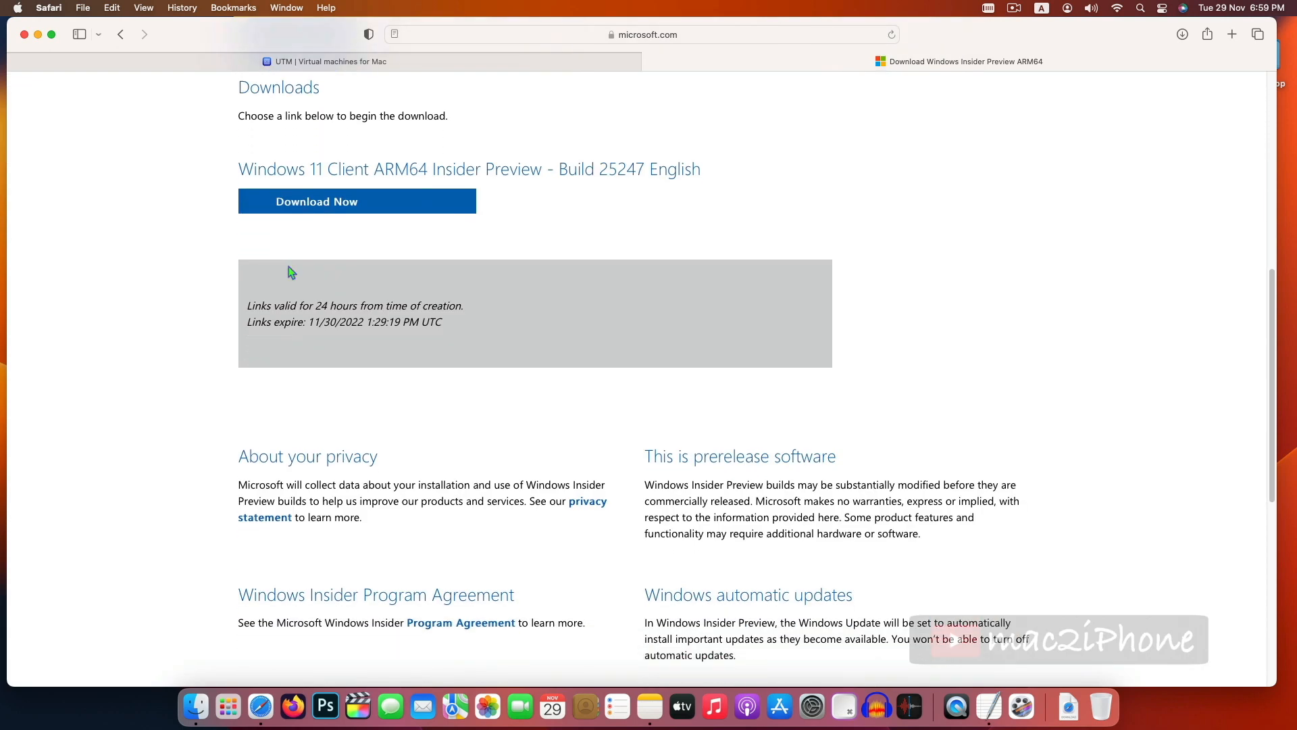
- Download the Windows 11 Client ARM64 Insider Preview Build 25247 VHDX and reveal the finished file in Finder
left_click(329, 205)
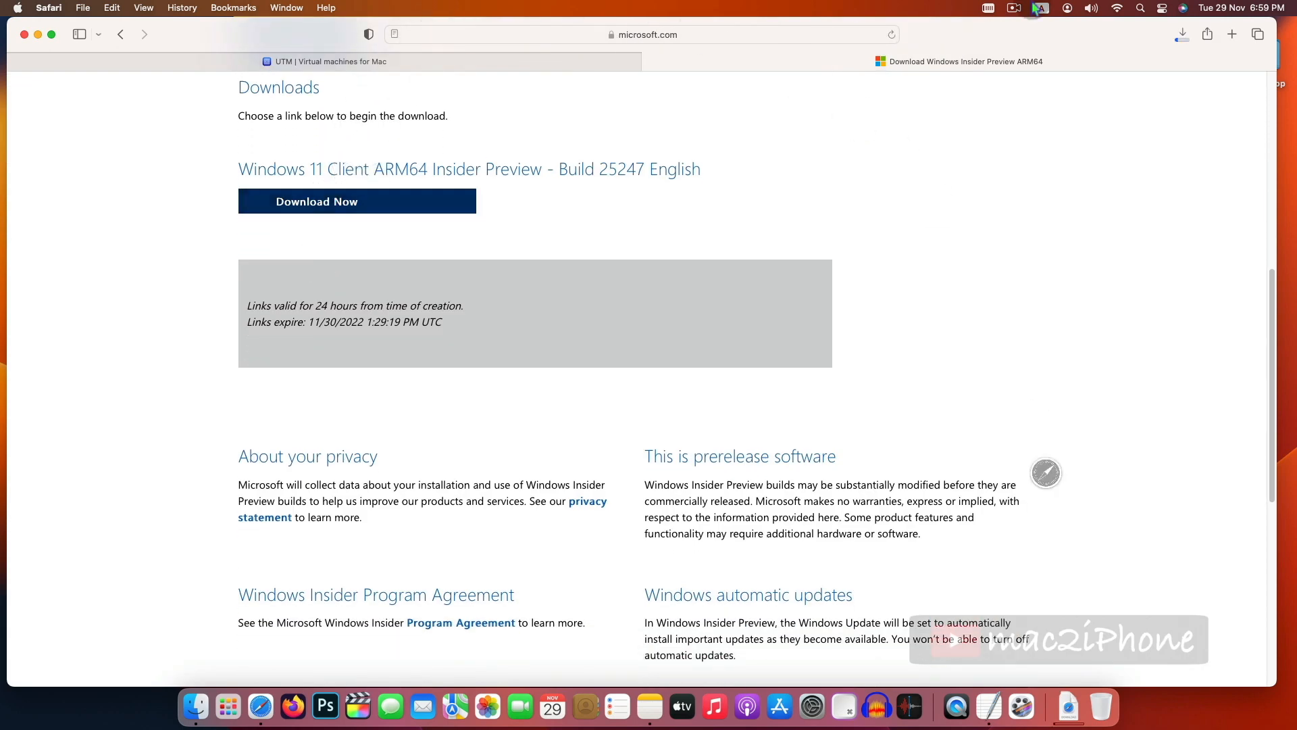
left_click(1181, 34)
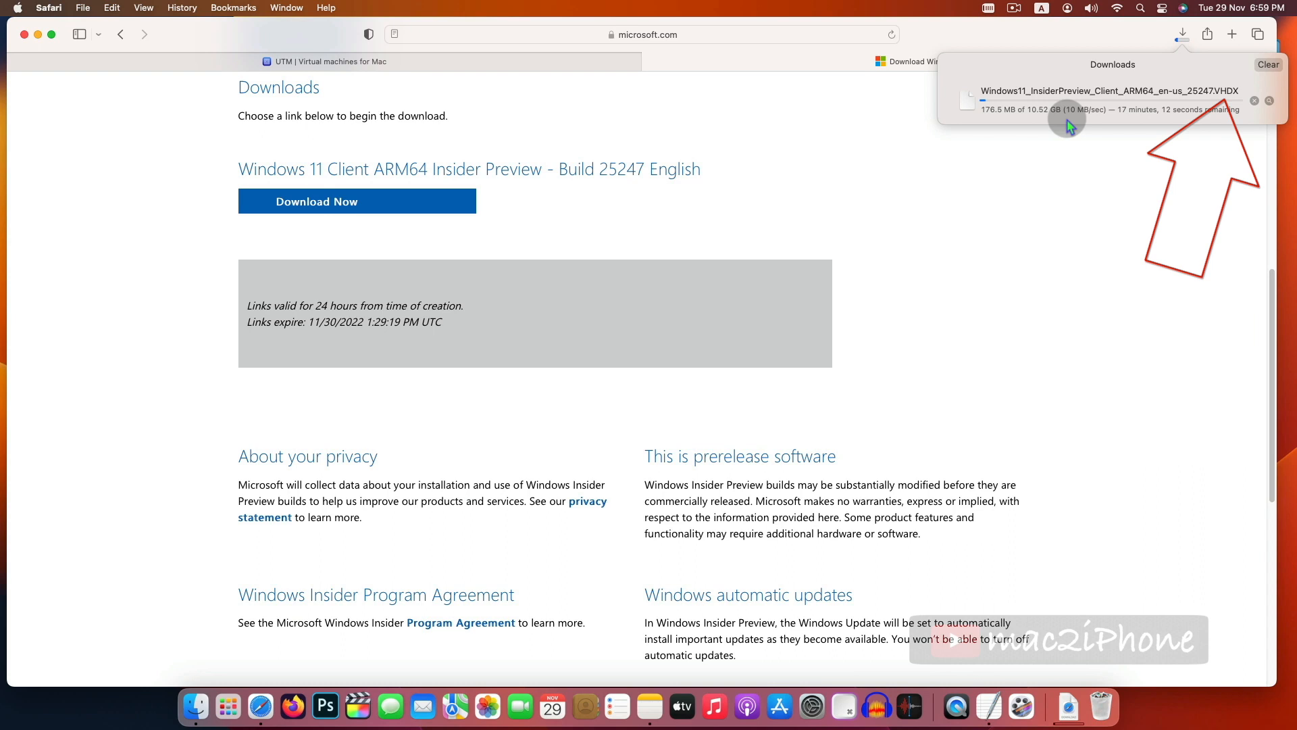
left_click(1039, 202)
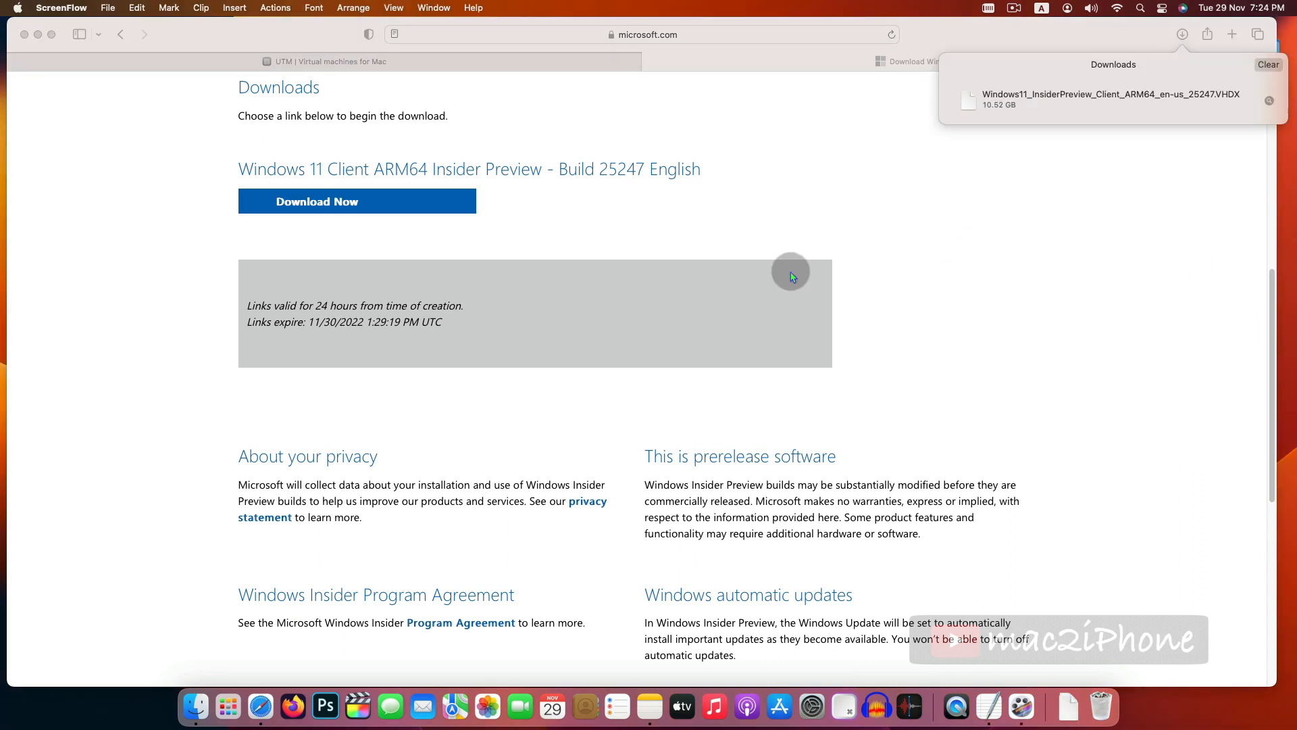
left_click(932, 252)
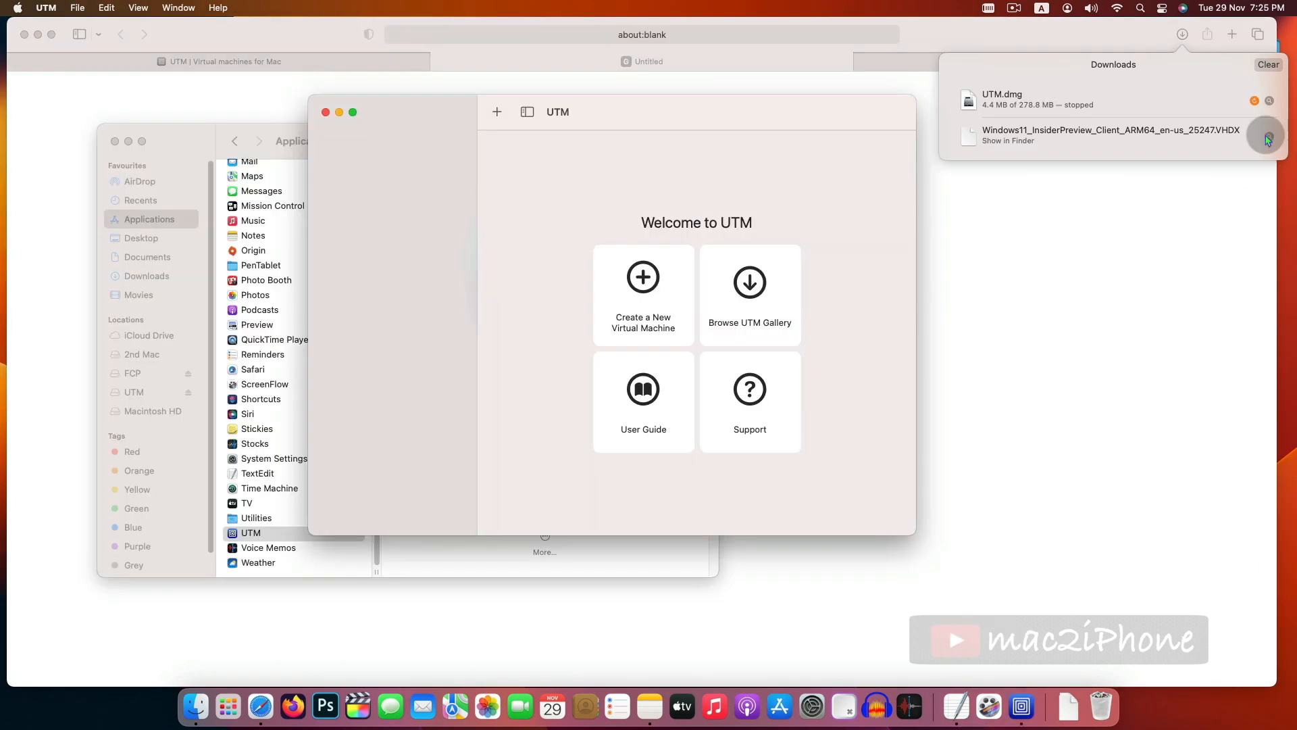
left_click(1268, 136)
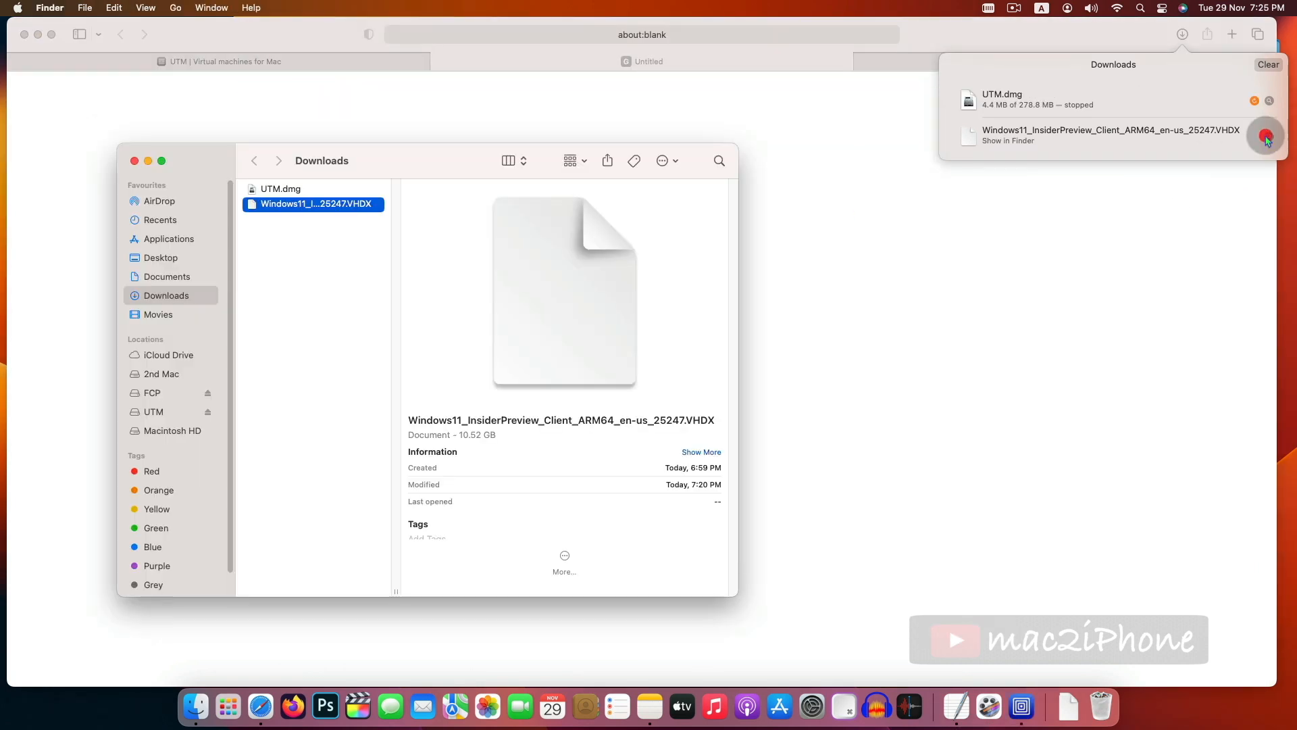
- Select the downloaded VHDX file in Downloads and open its name for editing
left_click(352, 205)
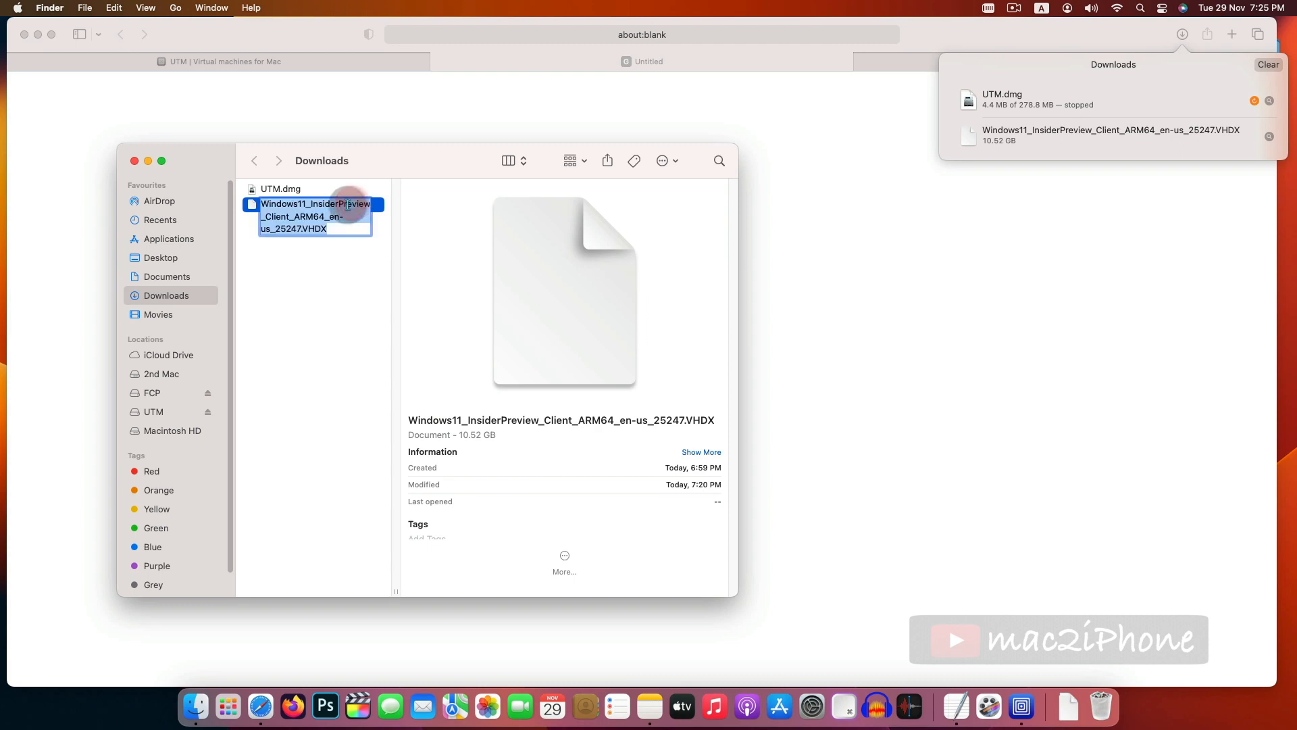
left_click(308, 229)
left_click_drag(304, 229, 333, 229)
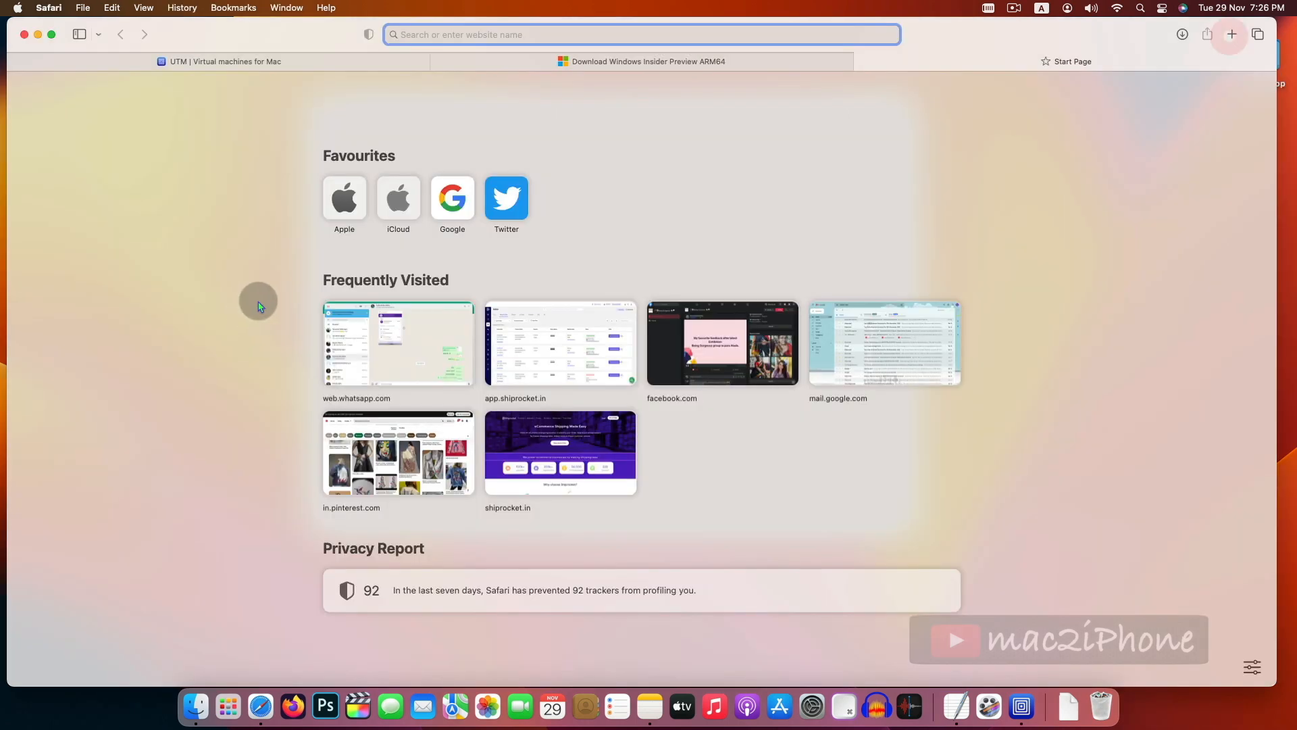
- Go to brew.sh in a new tab and copy the Install Homebrew command
type("brew")
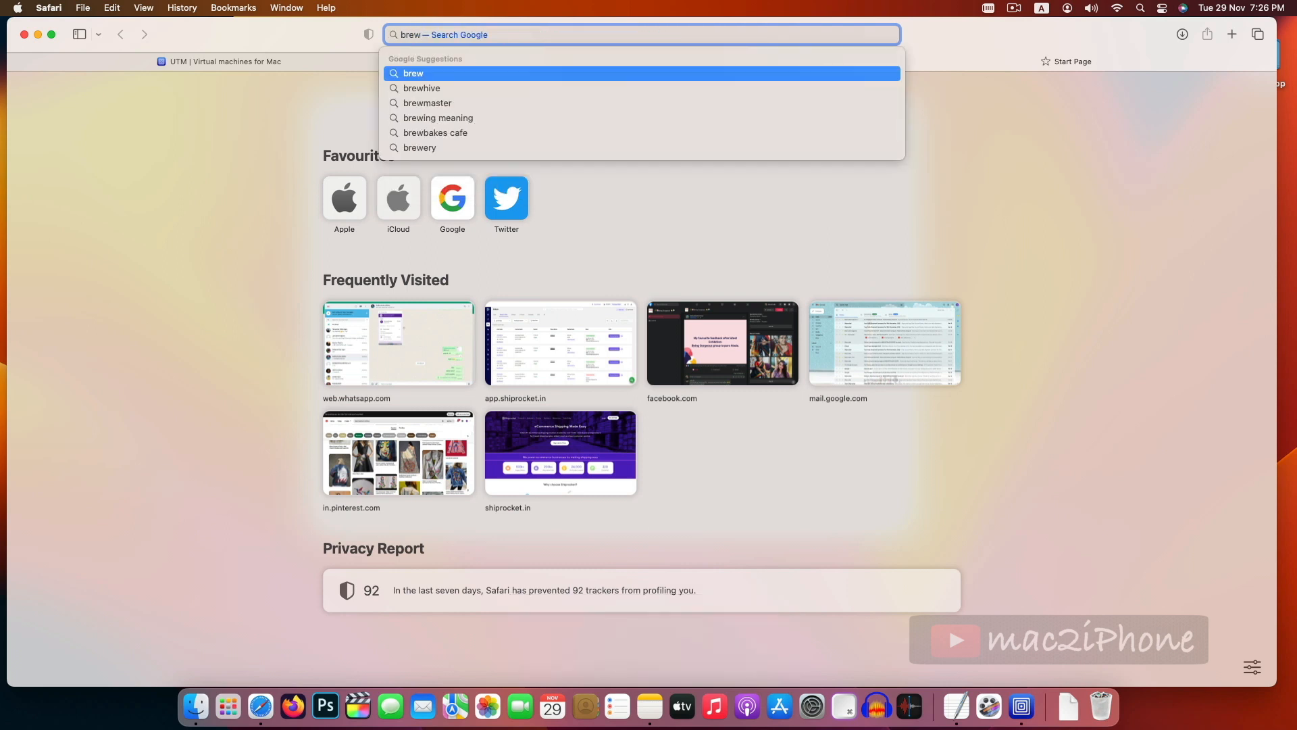
key("Return")
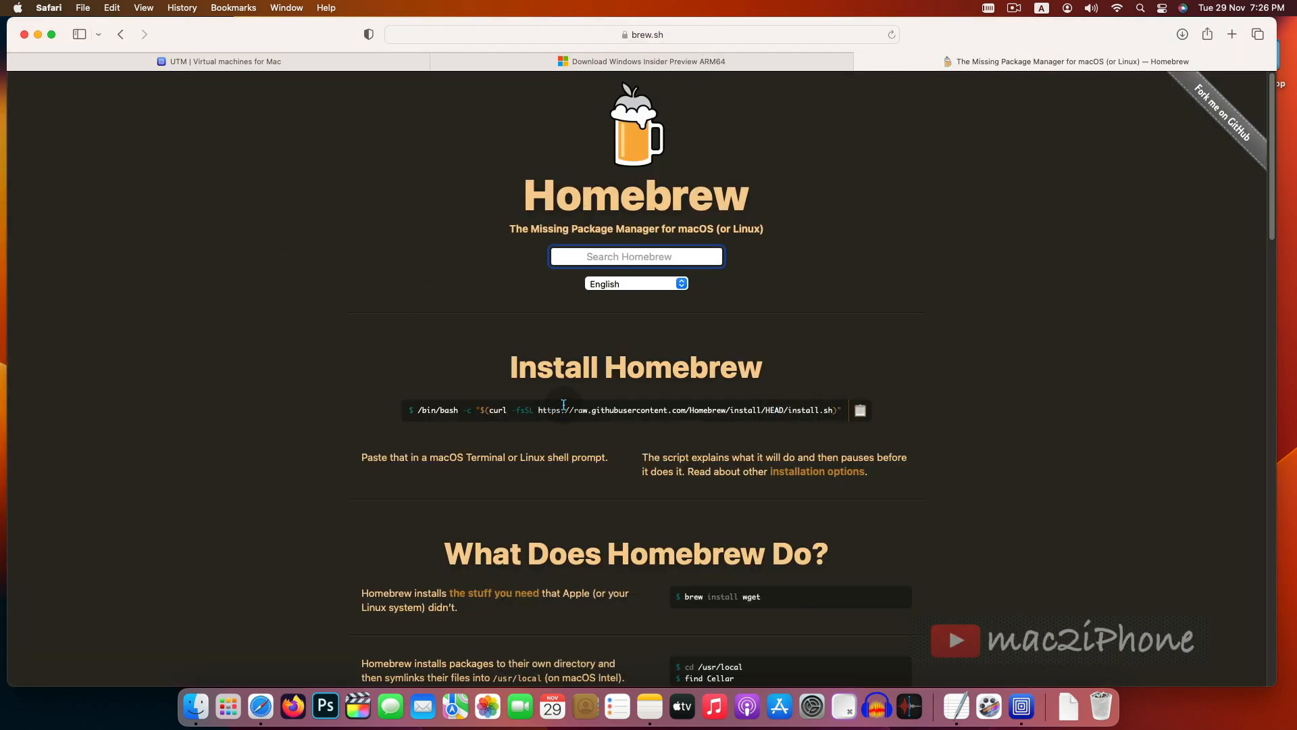
left_click_drag(511, 368, 757, 363)
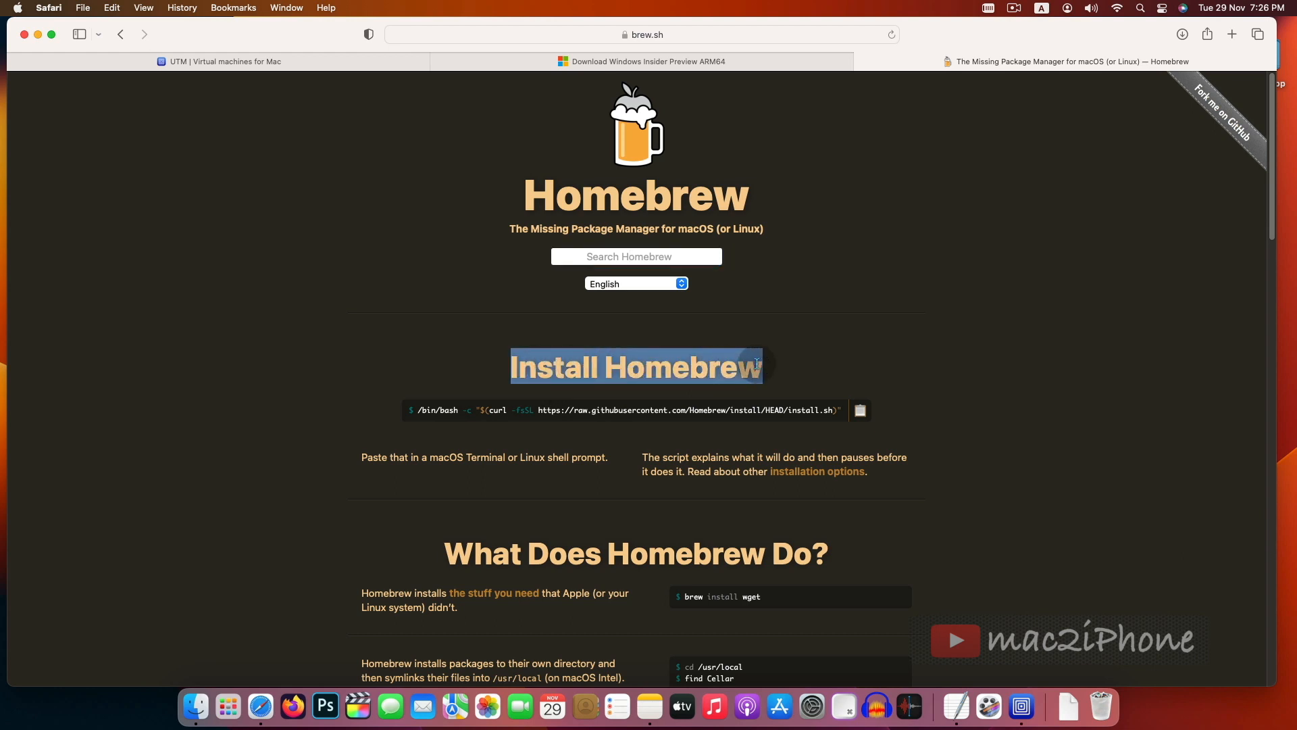
left_click(866, 379)
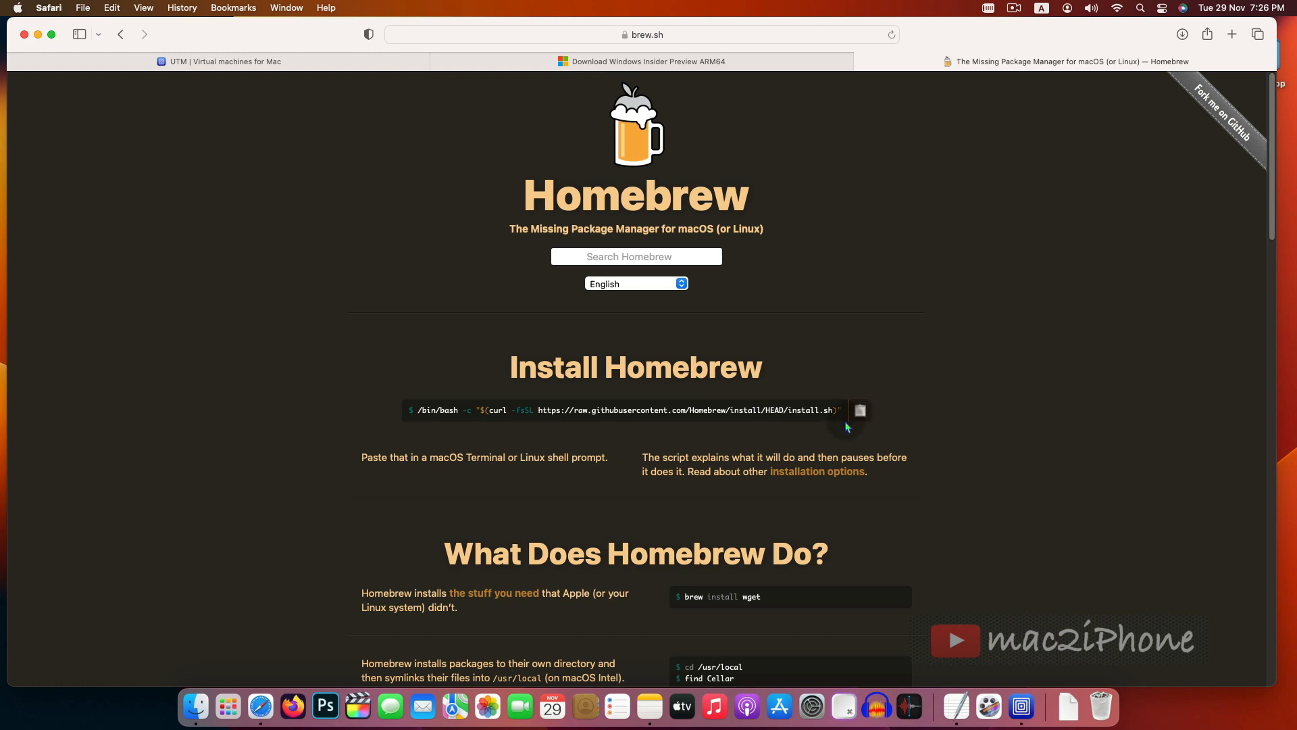
- Open Terminal through Spotlight search
key("super+space")
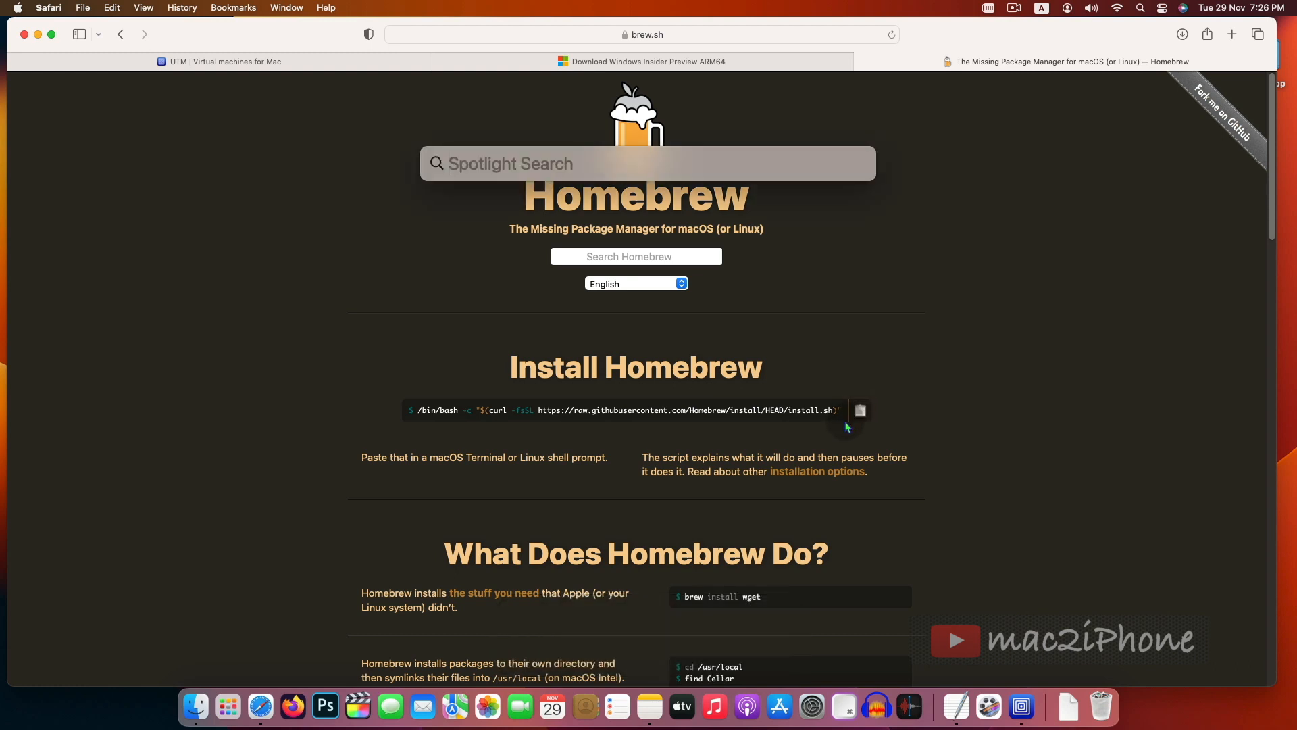
type("terminal")
key("Return")
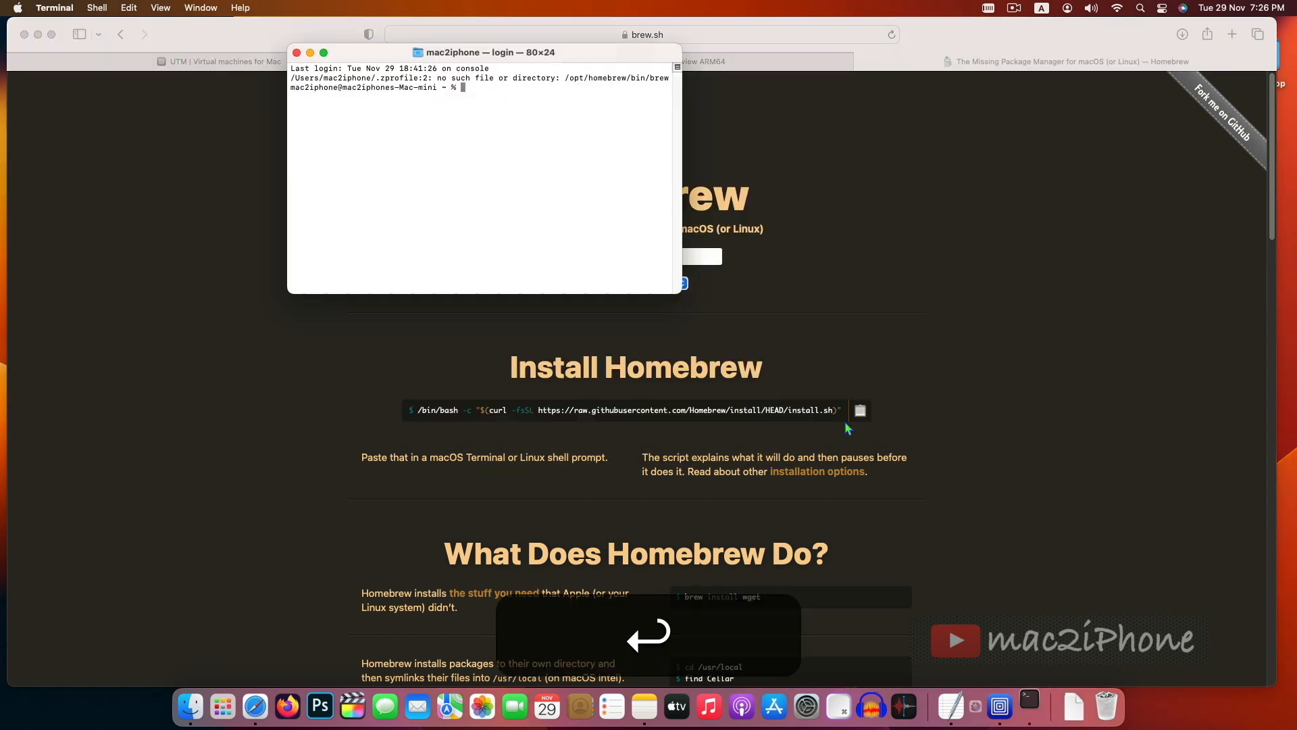
- Enlarge the Terminal text size and reposition and resize the Terminal window
key("super+plus")
key("super+plus")
key("super+plus")
key("super+plus")
key("super+plus")
key("super+plus")
key("super+plus")
key("super+plus")
key("super+plus")
left_click_drag(603, 54, 651, 64)
left_click_drag(1276, 665, 861, 665)
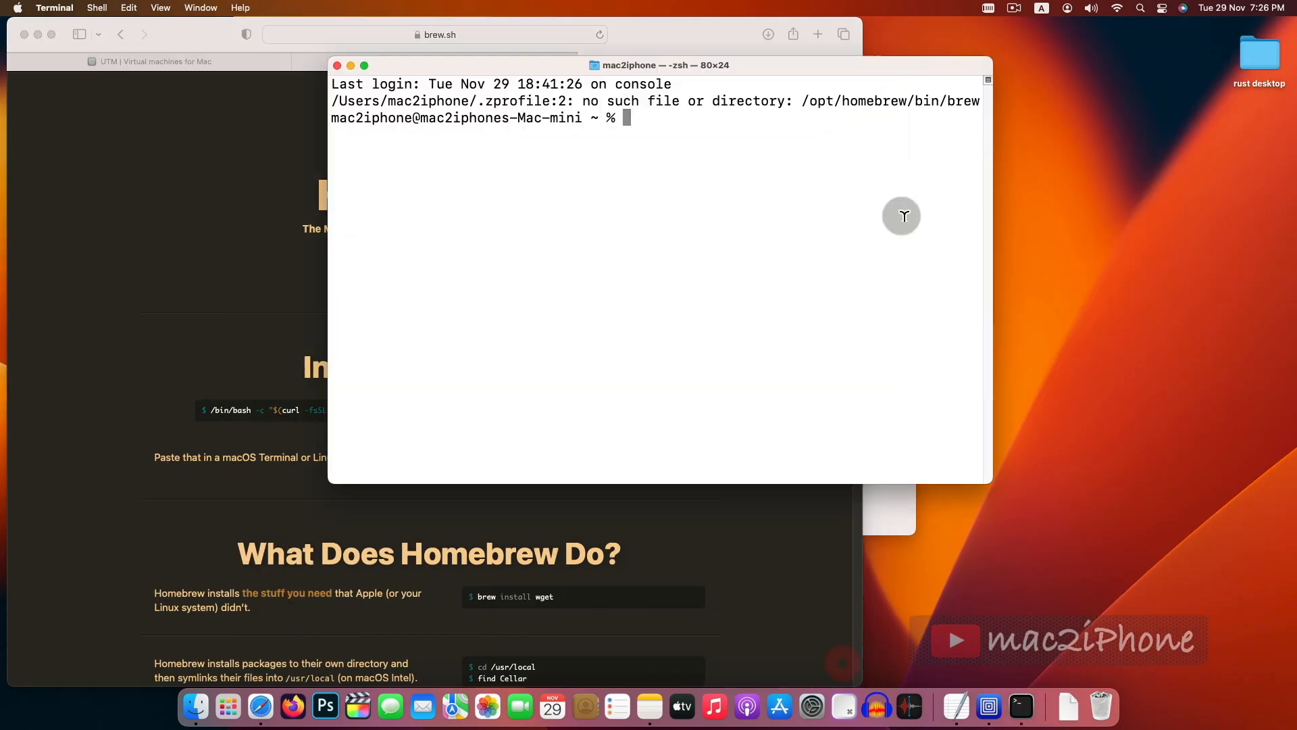
left_click_drag(926, 64, 1145, 113)
left_click_drag(558, 531, 678, 497)
left_click(925, 328)
left_click_drag(966, 114, 752, 71)
left_click_drag(1008, 455, 1137, 506)
left_click(865, 302)
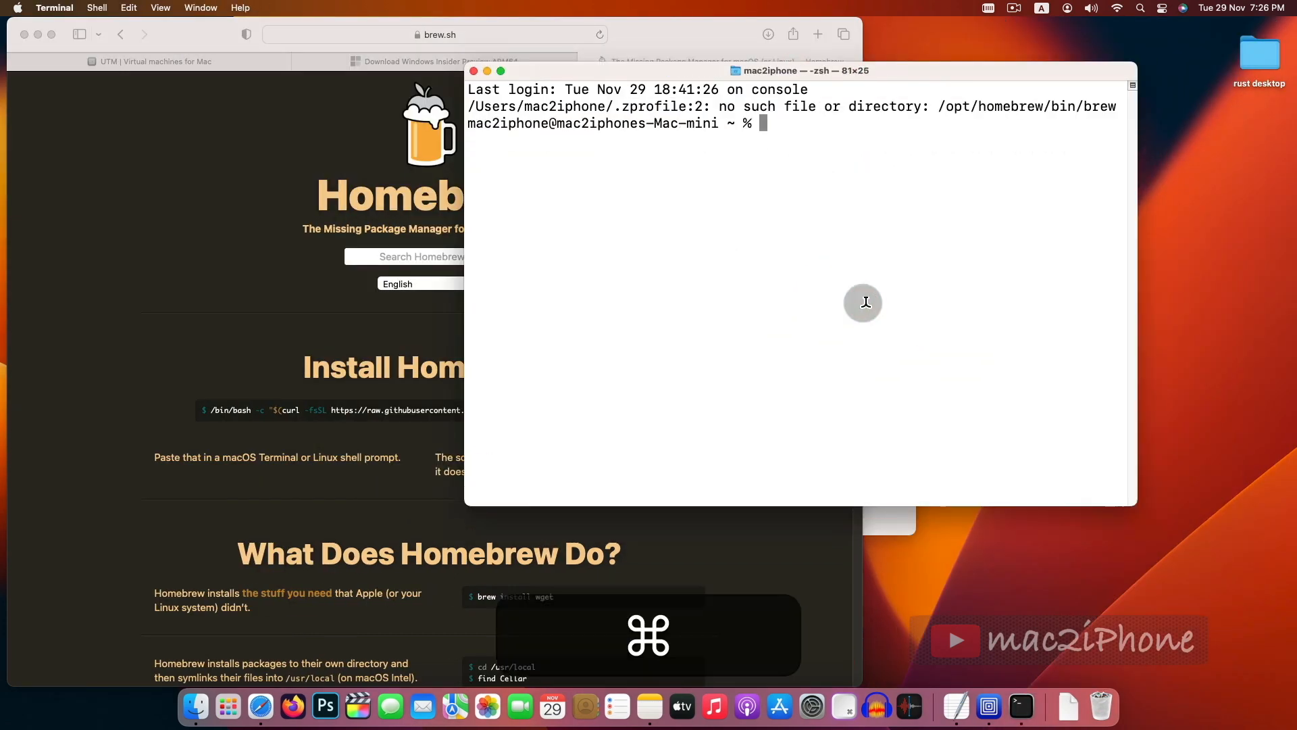
- Paste the Homebrew install command into Terminal and run it
key("super+v")
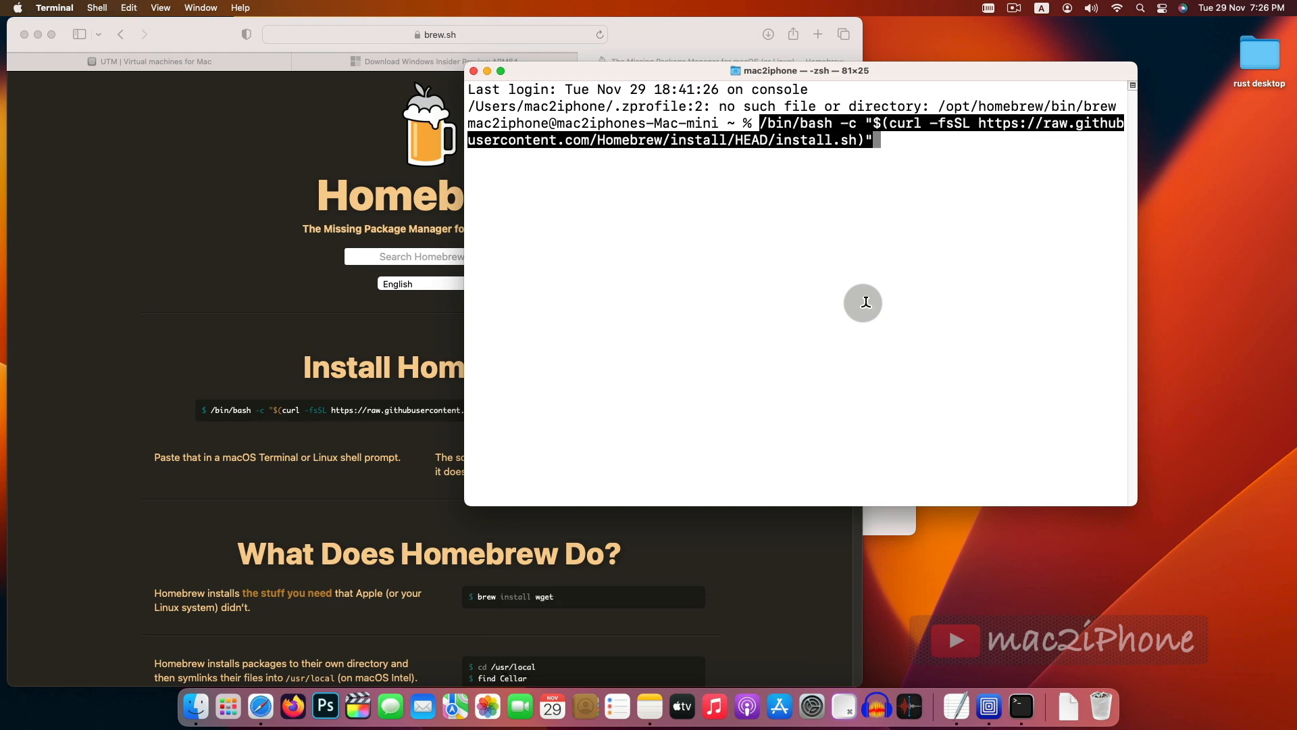
key("Return")
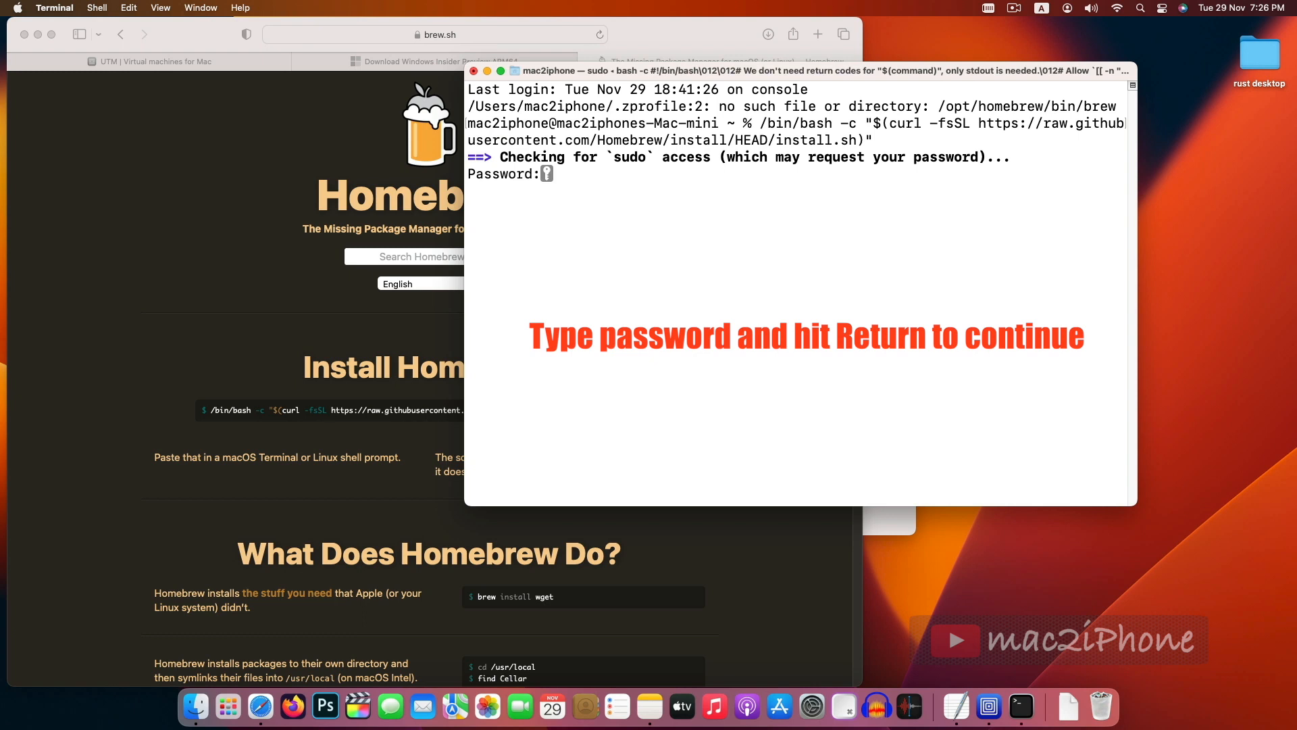
- Submit the account password for sudo access and confirm the installer prompts to complete the Homebrew installation
key("Return")
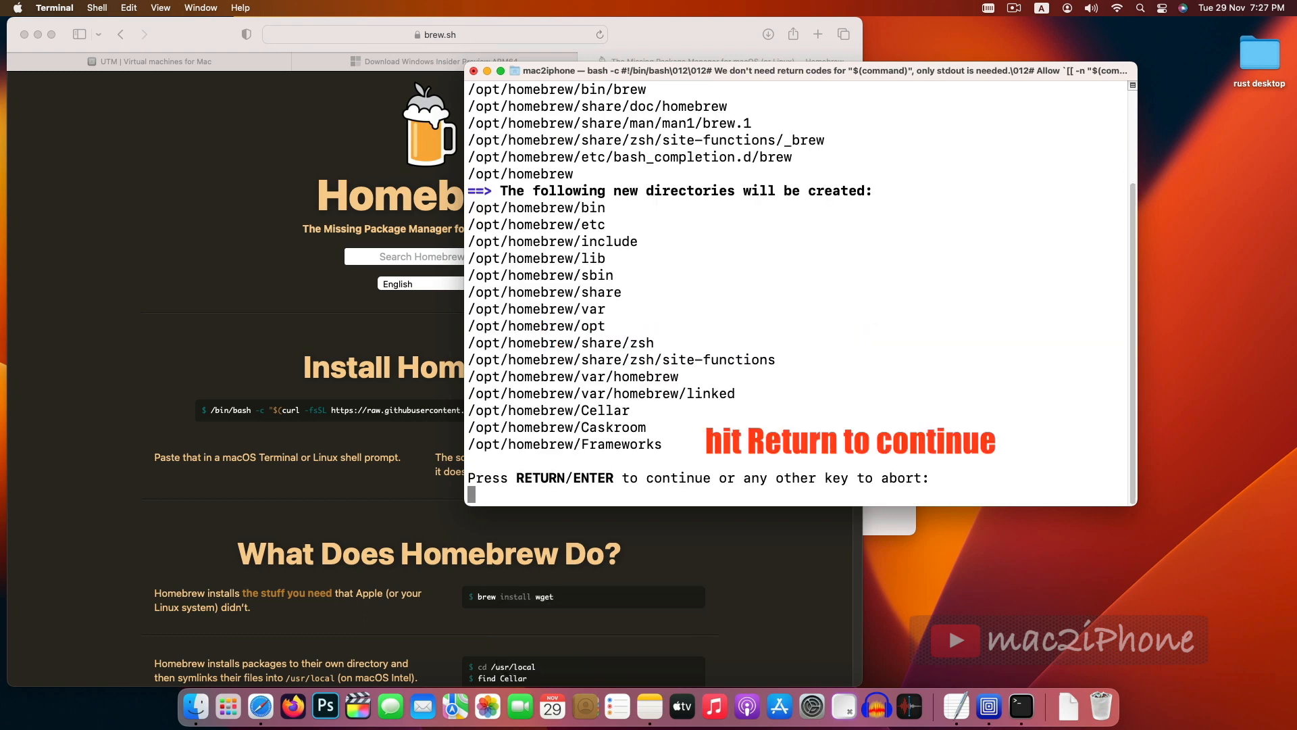
key("Return")
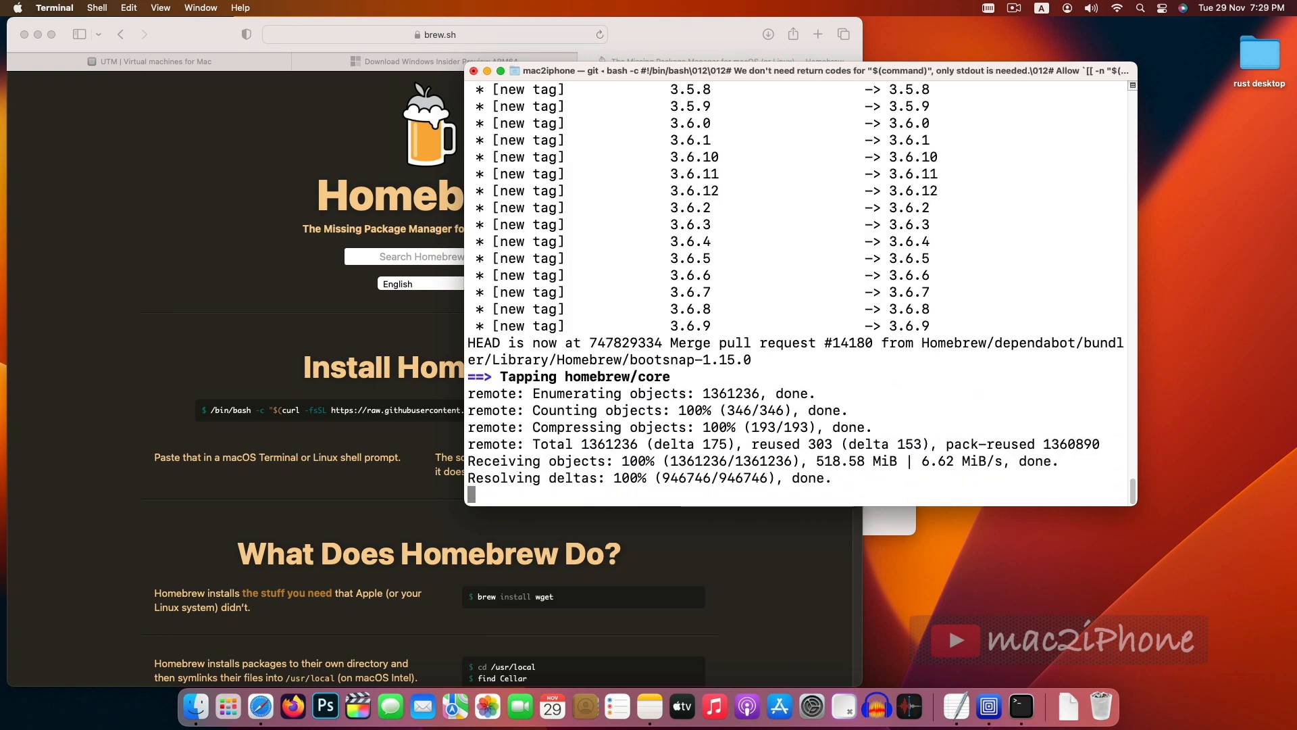
key("Return")
key("Return")
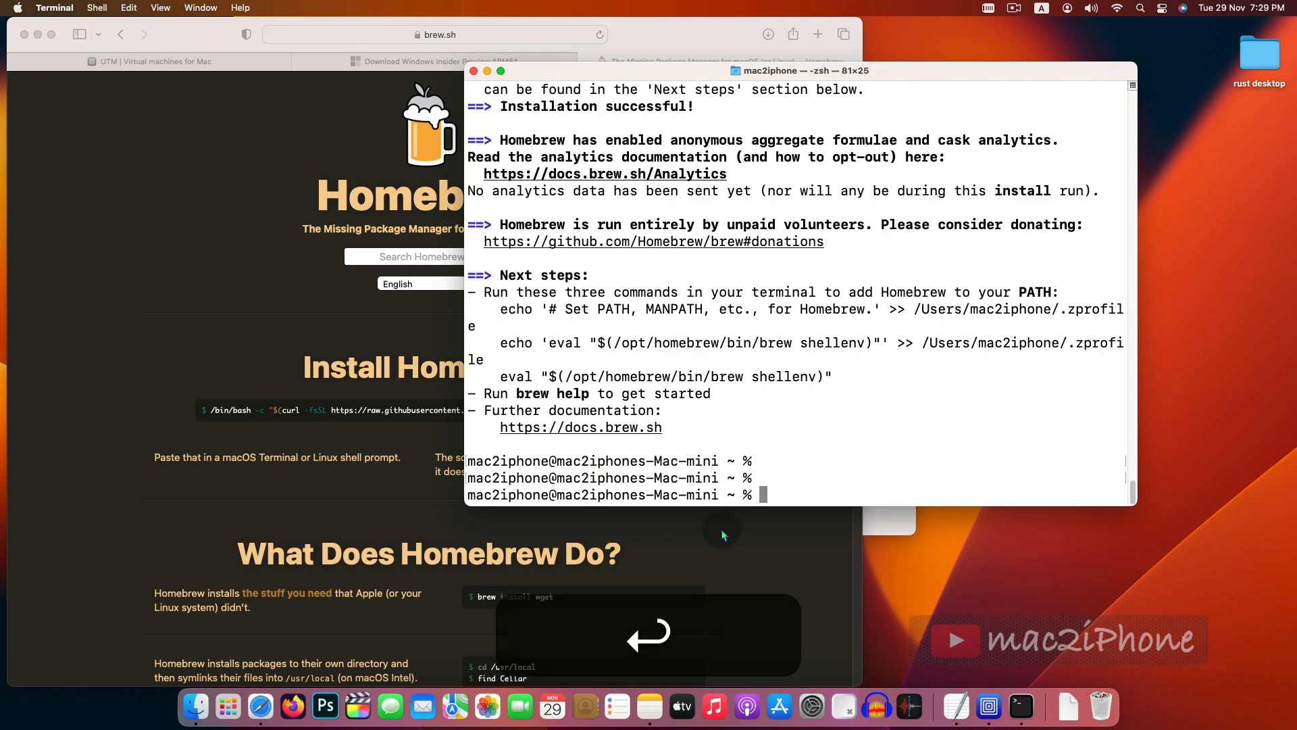
- Copy the three PATH setup commands from the Homebrew installer's next-steps output and run them in Terminal
triple_click(546, 318)
left_click_drag(545, 318, 835, 375)
key("super+c")
left_click(762, 489)
key("super+Return")
key("super+v")
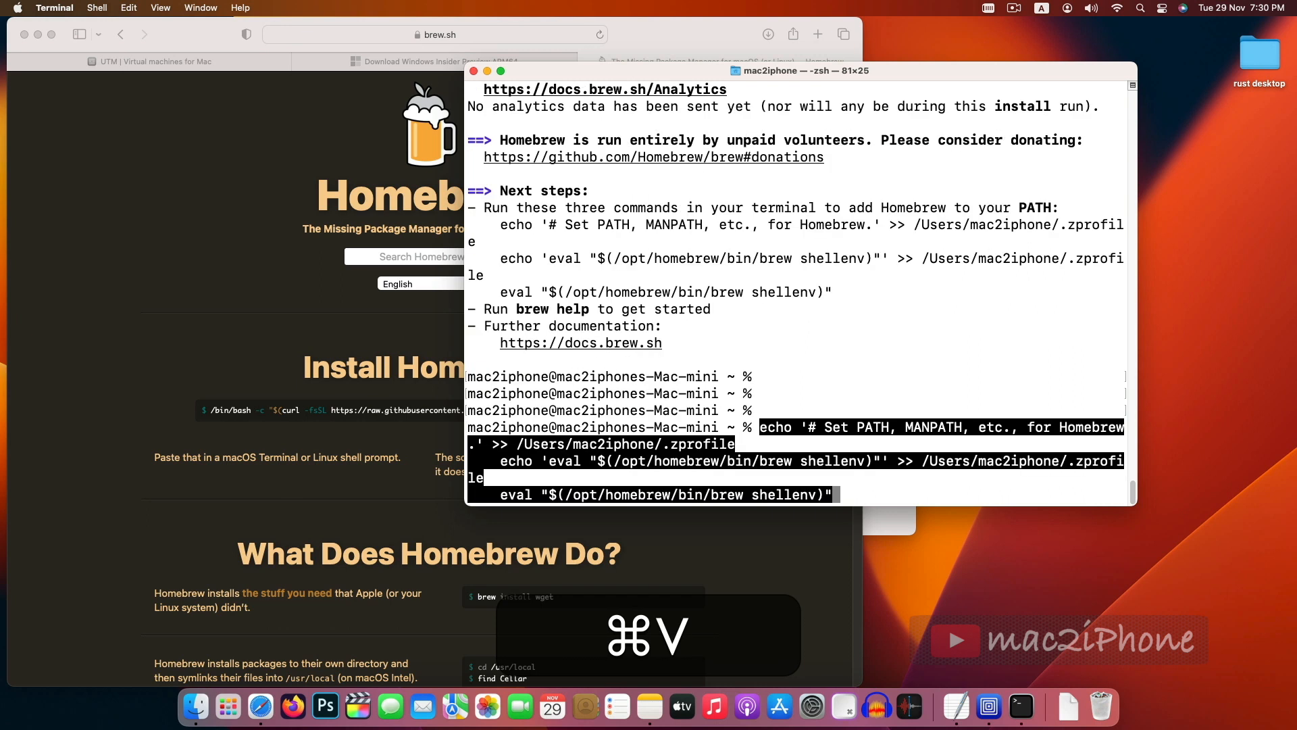
key("Return")
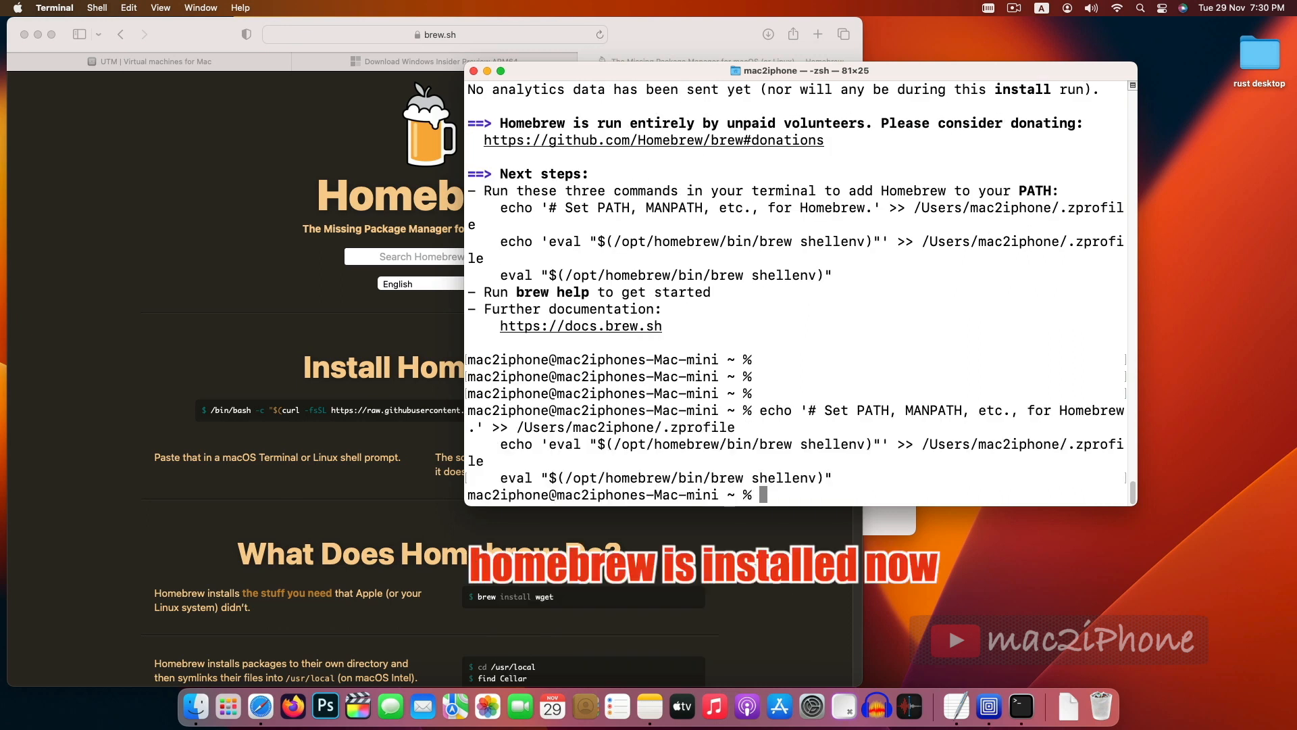
- Run brew to check the installation and clear the Terminal screen
type("br")
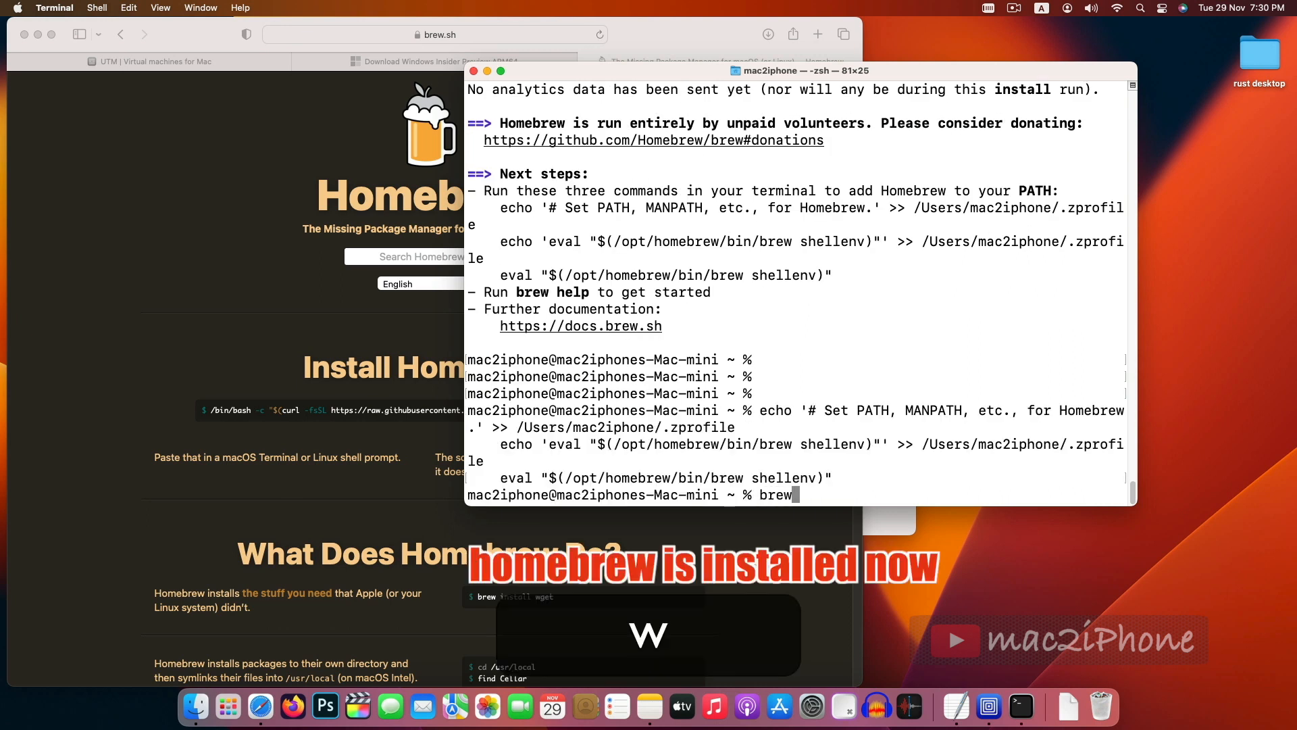
type("ew")
key("Return")
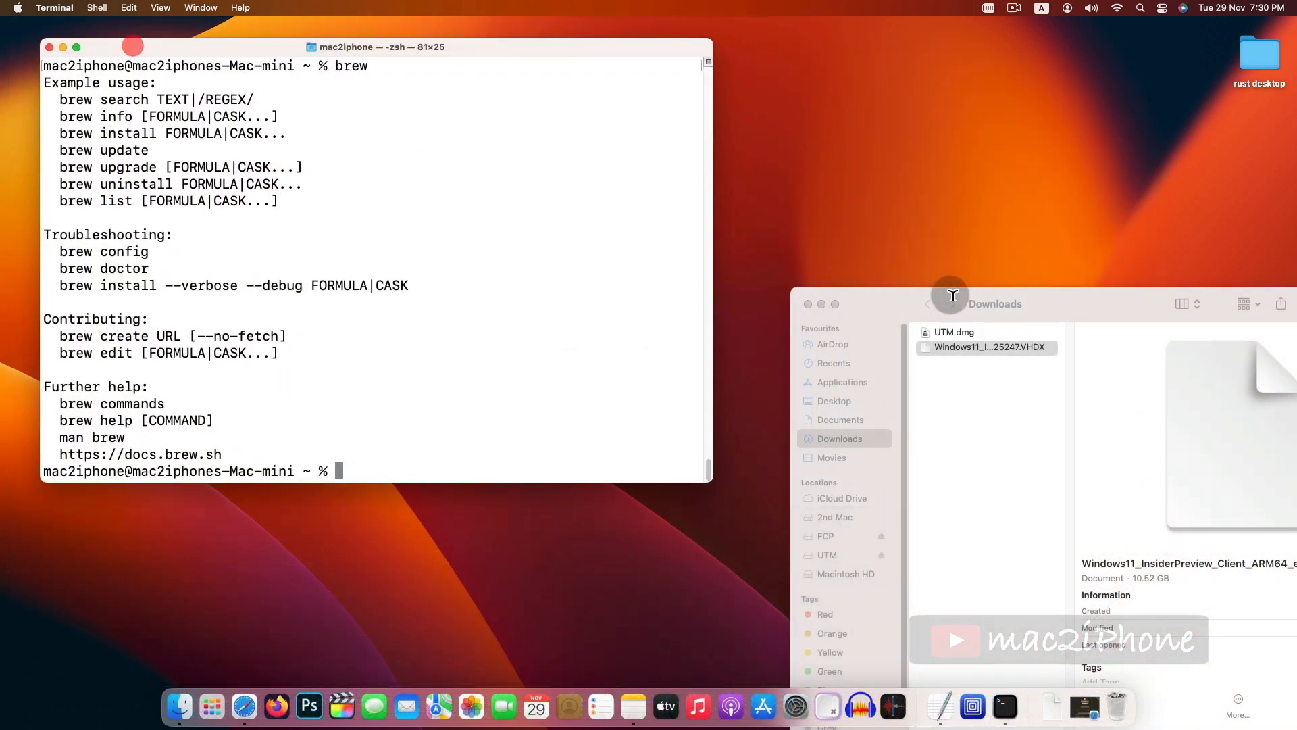
left_click_drag(952, 295, 877, 72)
key("Return")
key("ctrl+l")
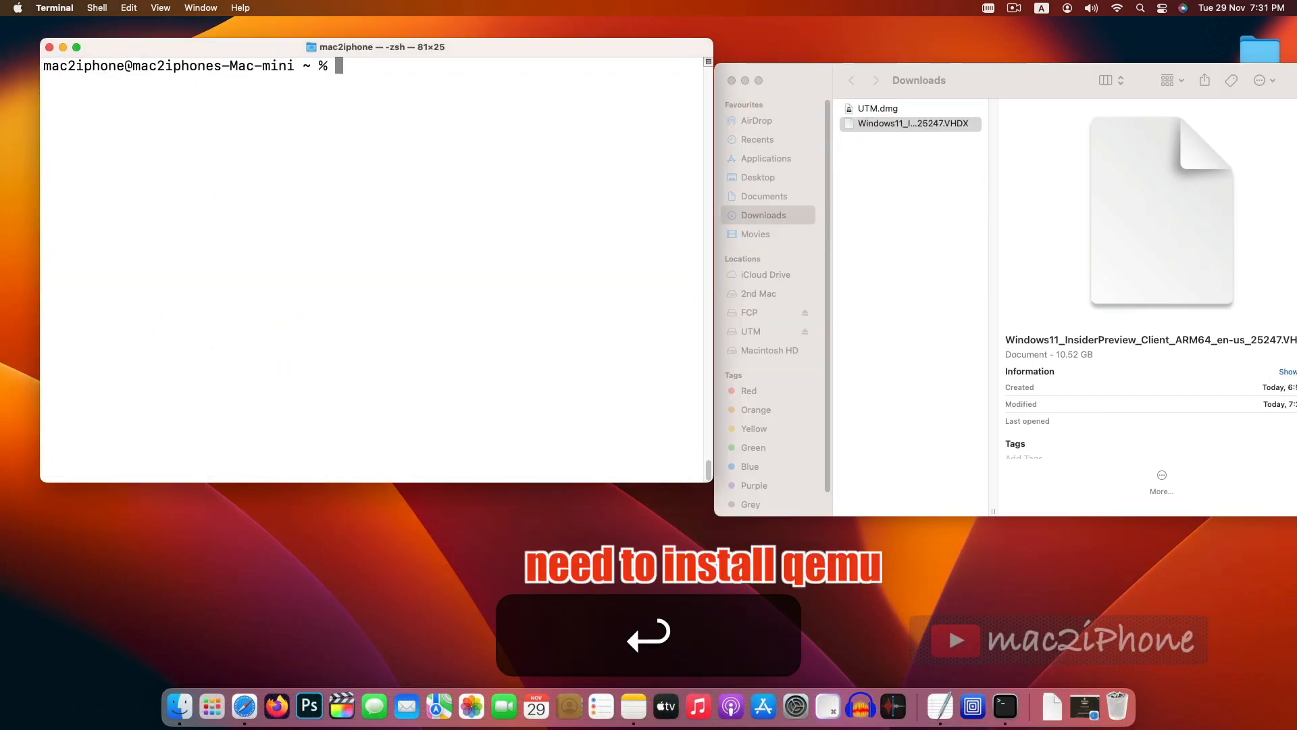
- Install QEMU by running brew install qemu
key("Return")
type("brew install qemu")
key("Return")
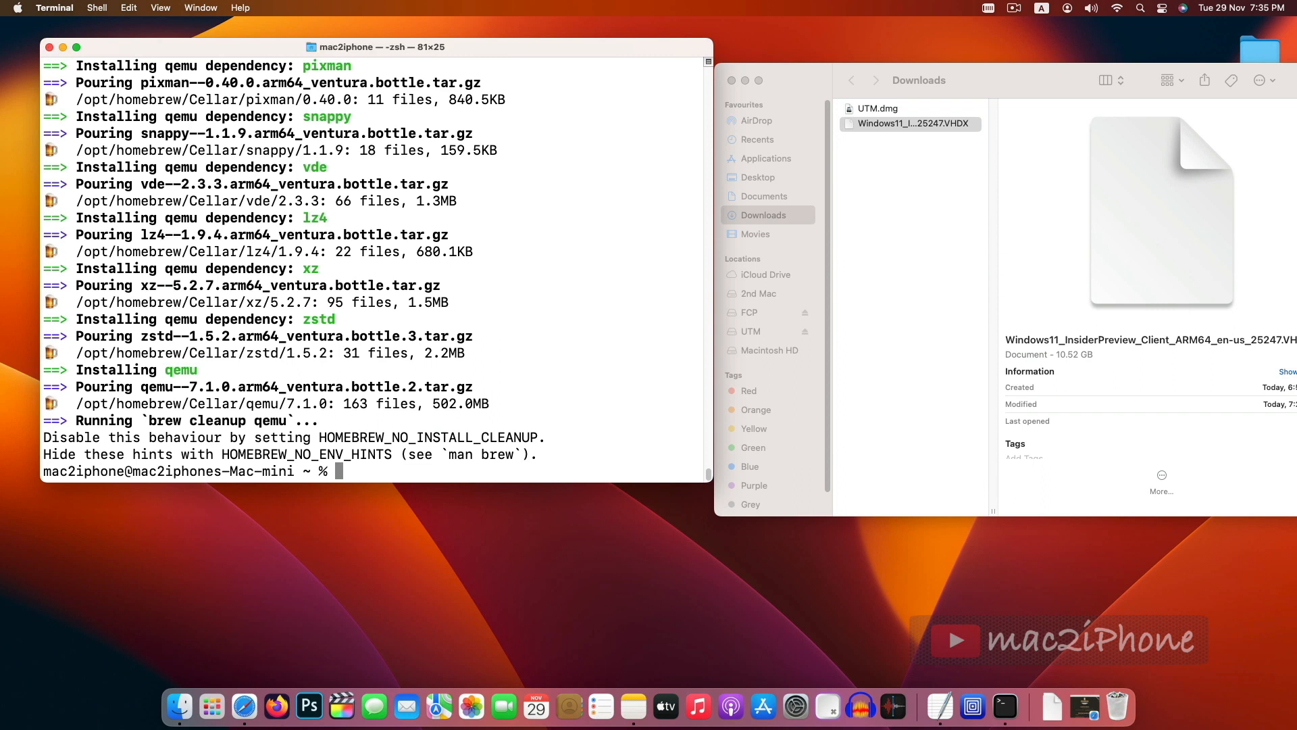
- Clear the Terminal and enter the qemu-img convert -p -O qcow2 command followed by the downloaded VHDX file's path
key("Return")
key("Return")
type("clear")
key("Return")
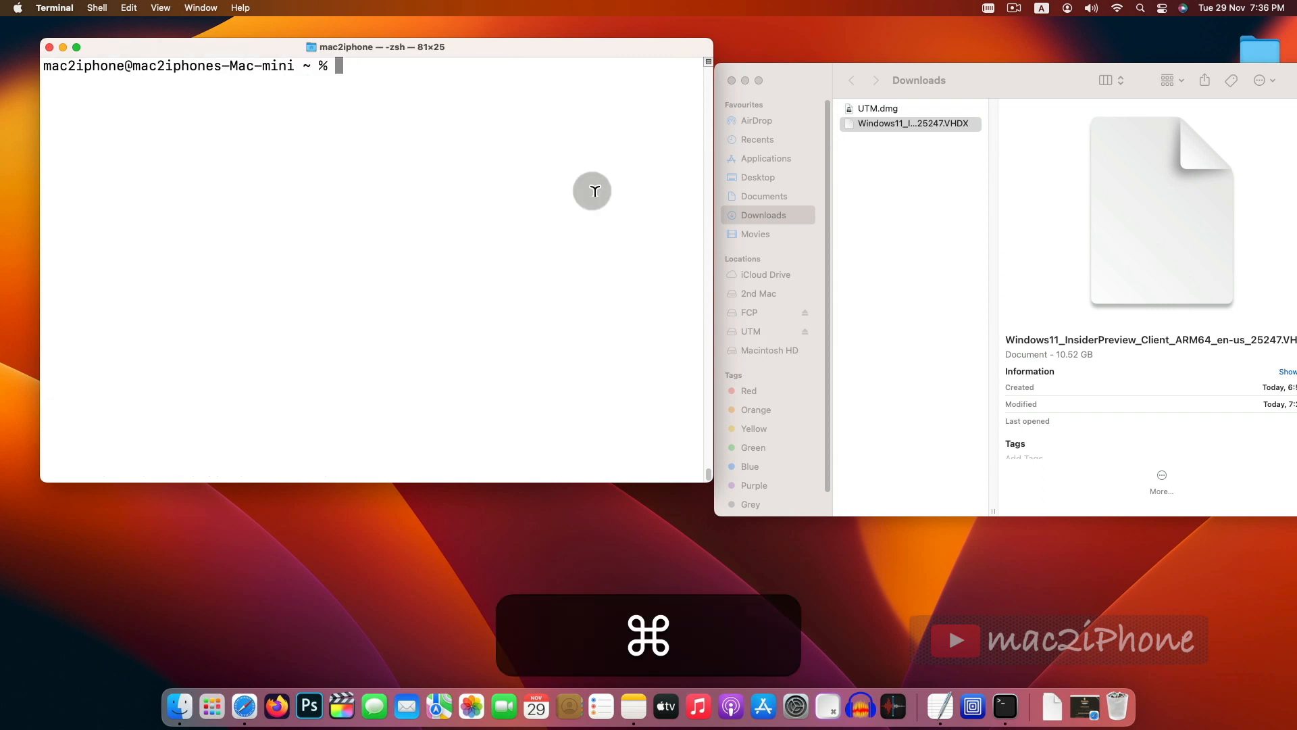
key("super+v")
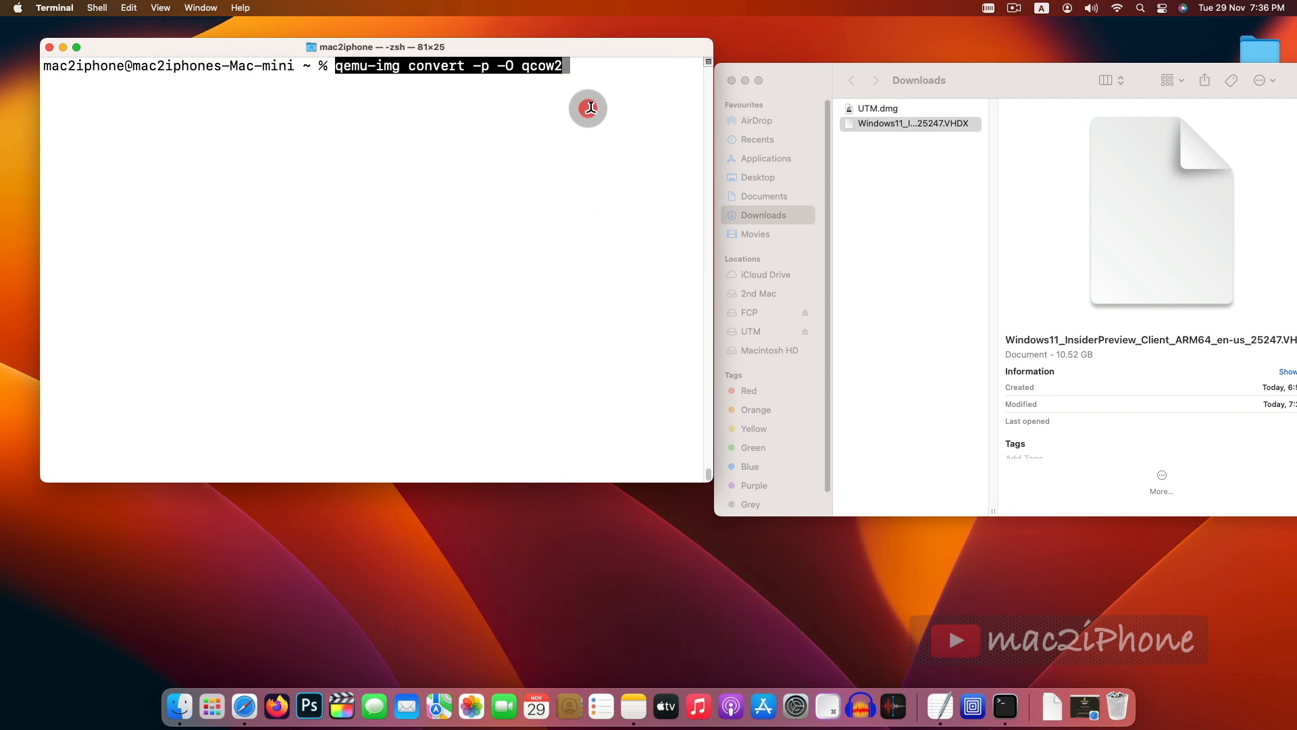
key("Right")
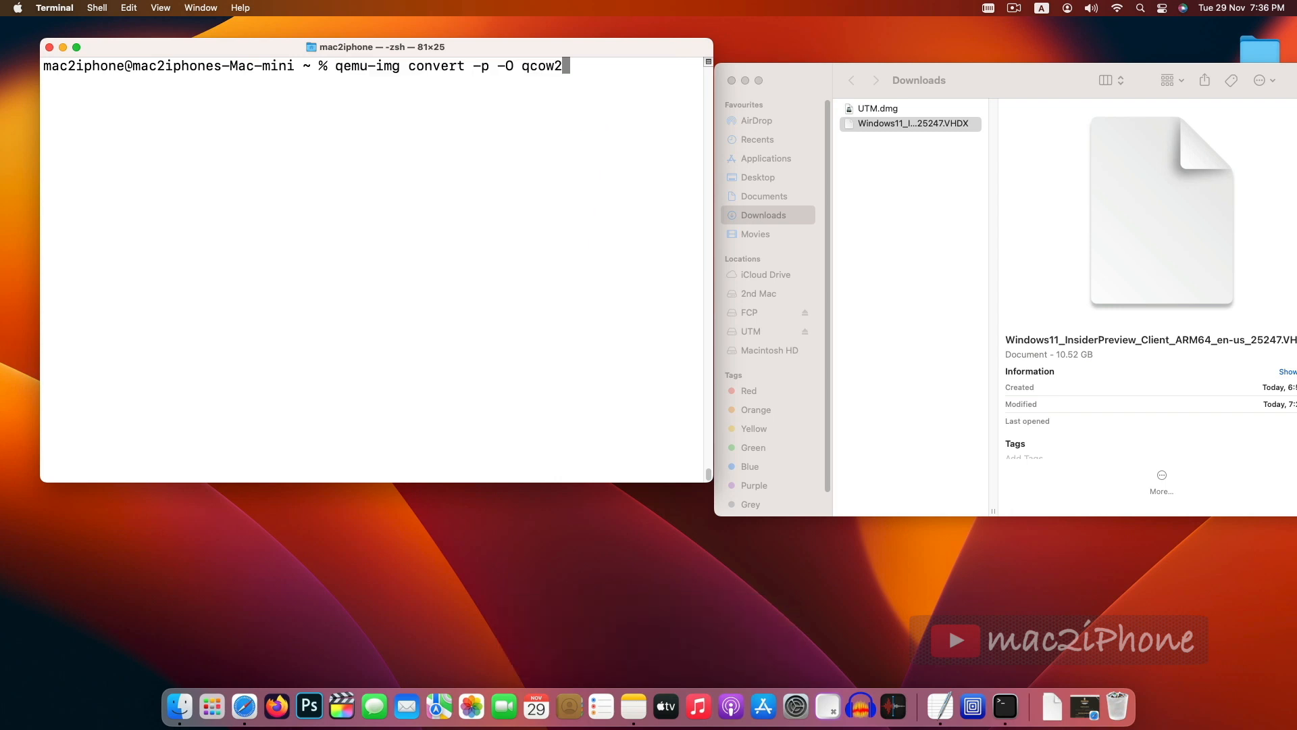
left_click(912, 124)
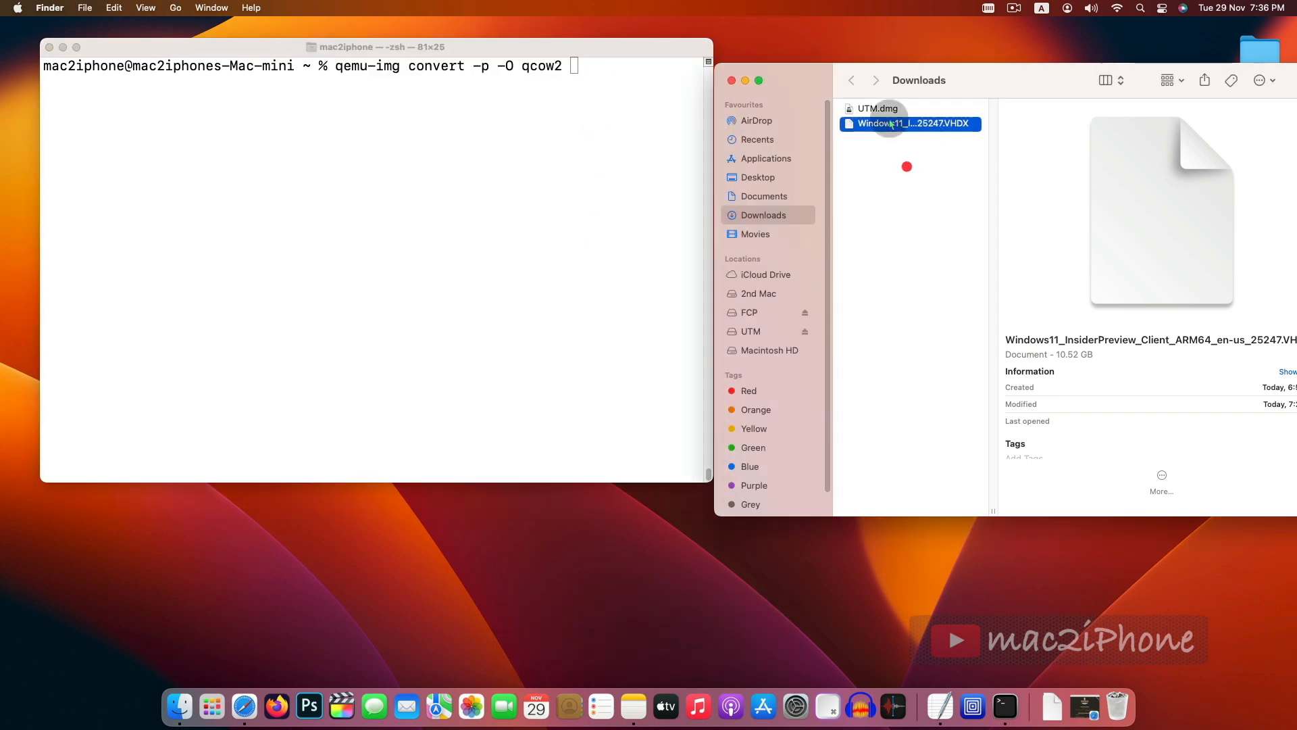
left_click_drag(880, 124, 625, 70)
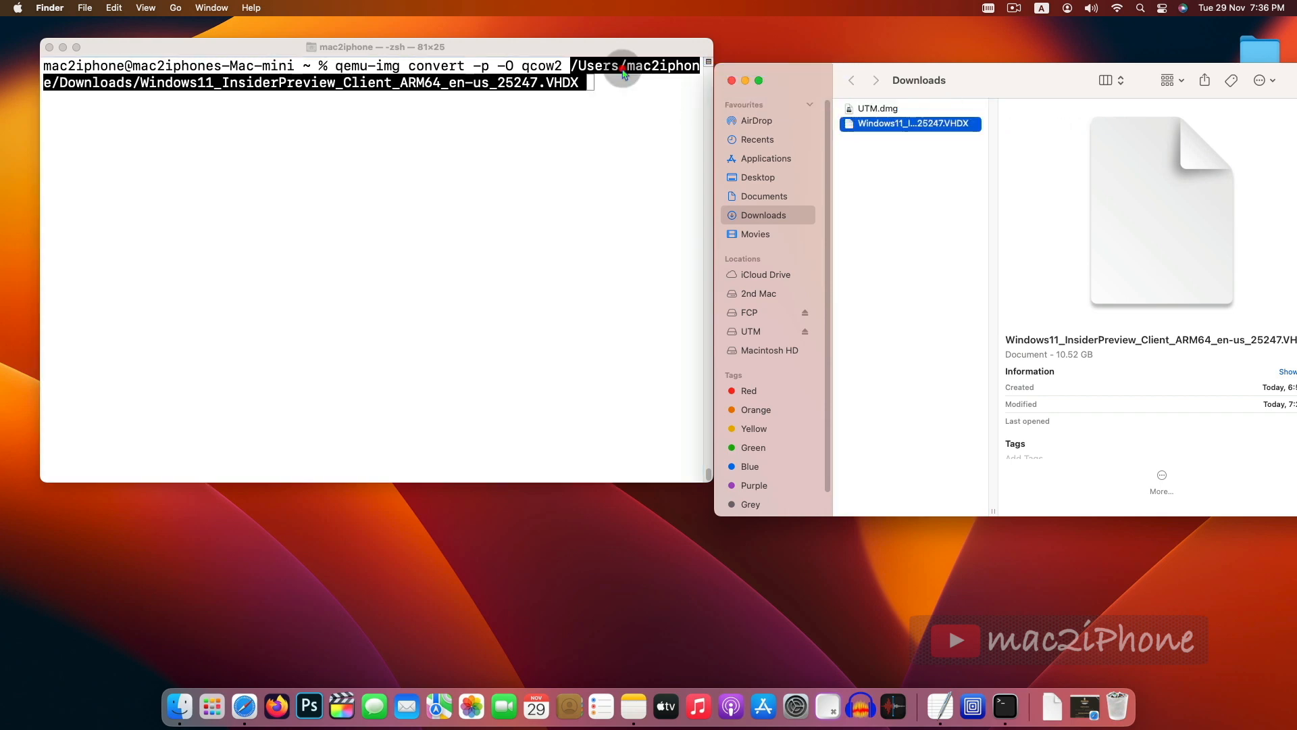
key("Right")
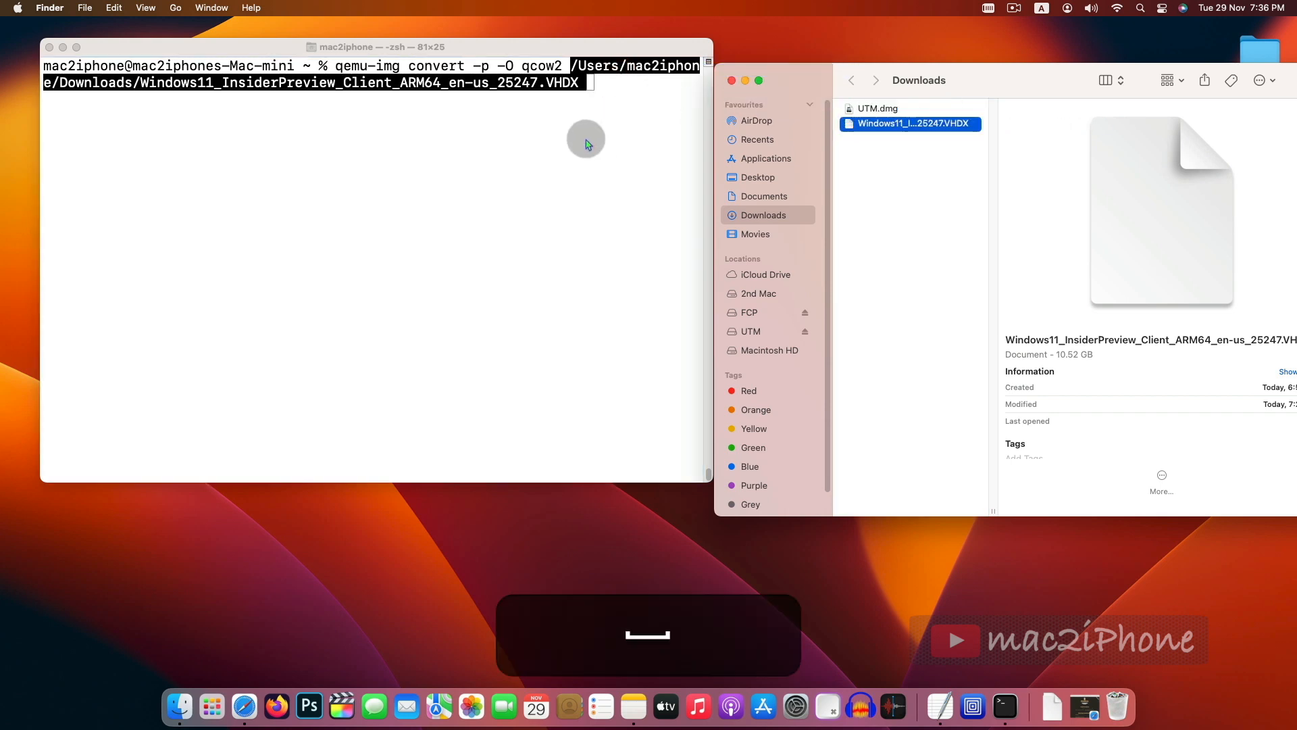
- Add the VHDX path again as the output, change its extension to qcow2, and run the conversion
left_click(534, 132)
key("Left")
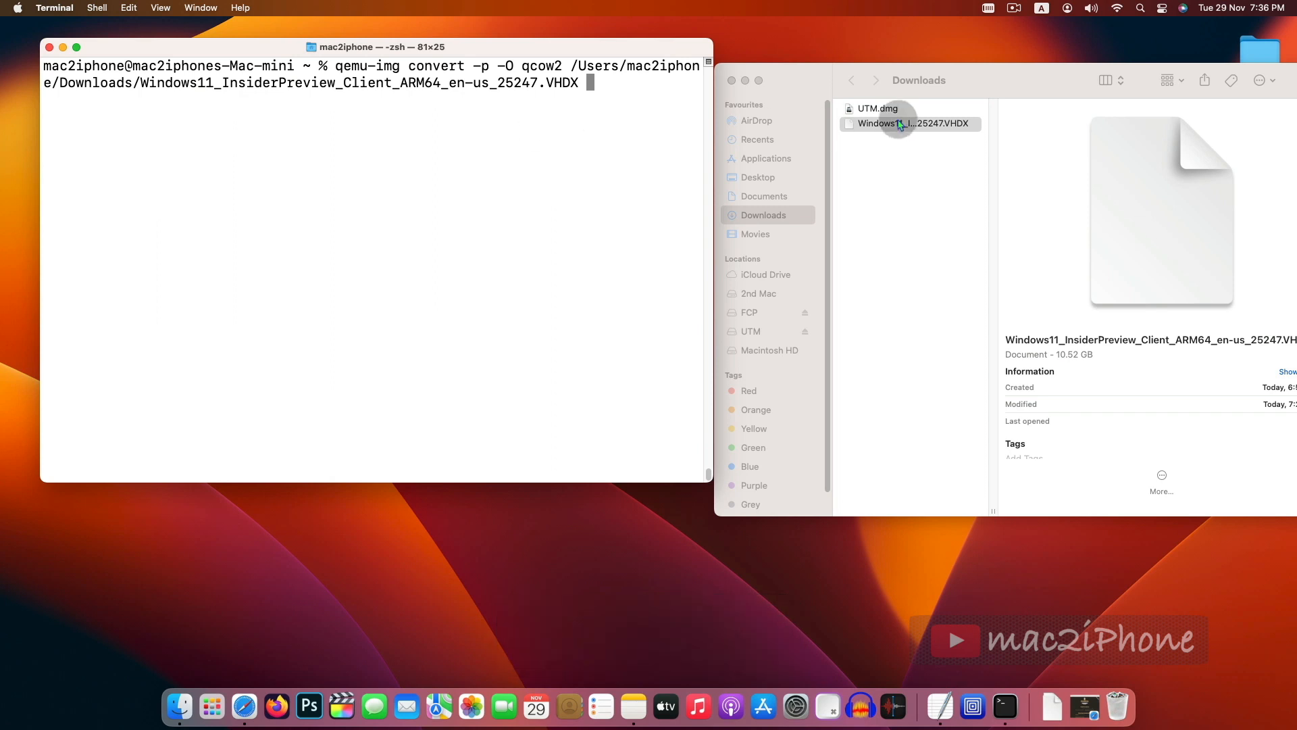
left_click_drag(893, 126, 625, 138)
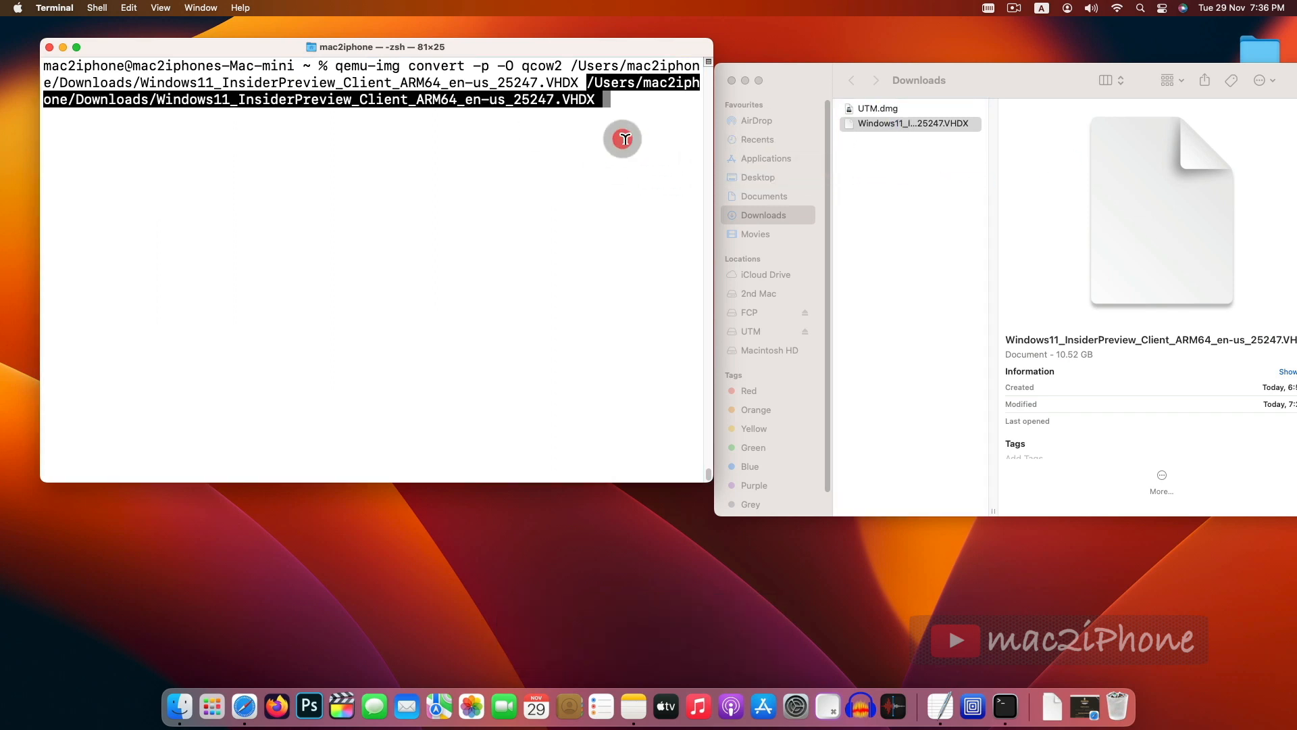
key("Right")
key("BackSpace")
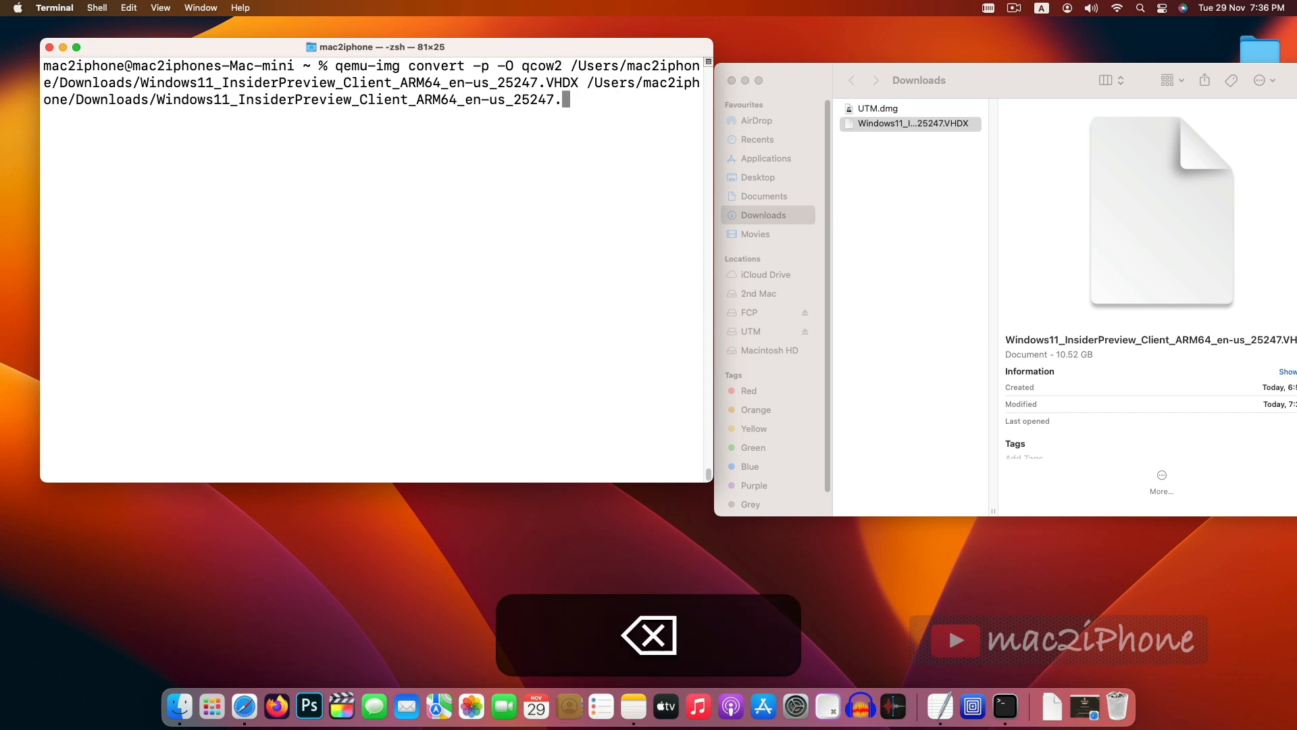
double_click(526, 67)
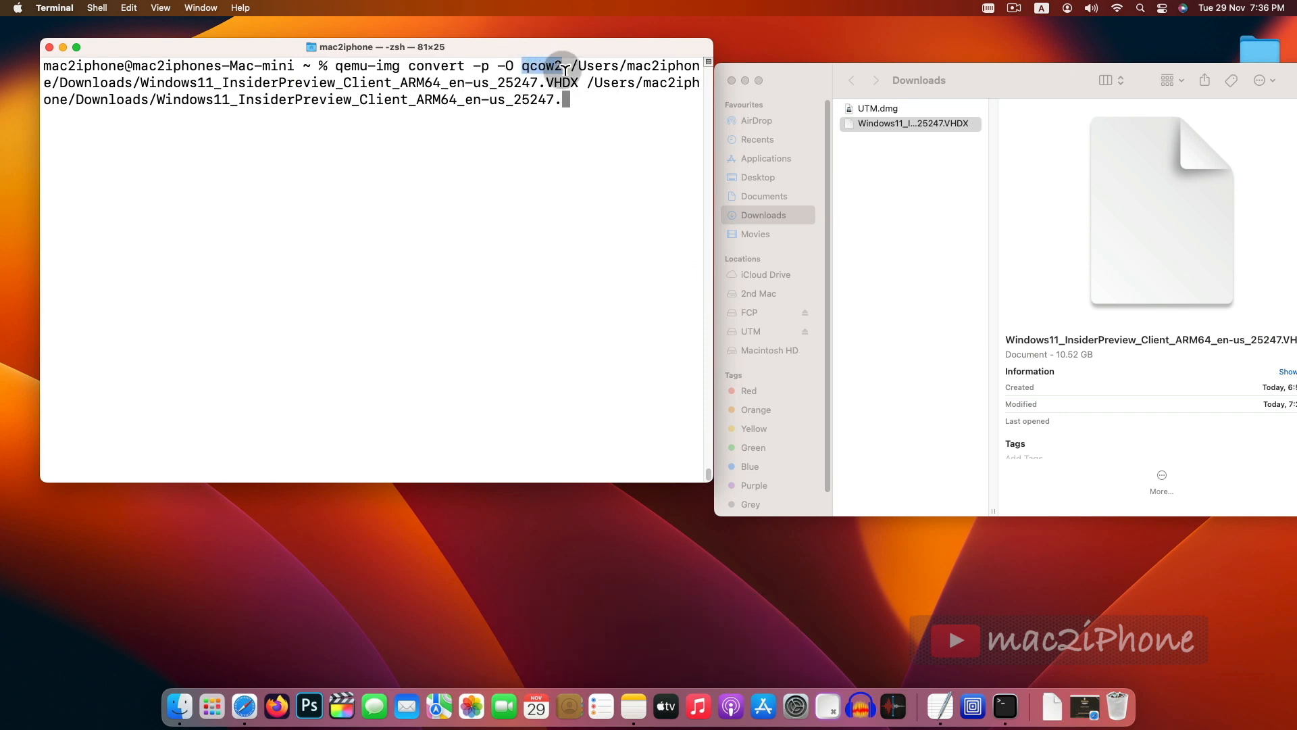
left_click(572, 110)
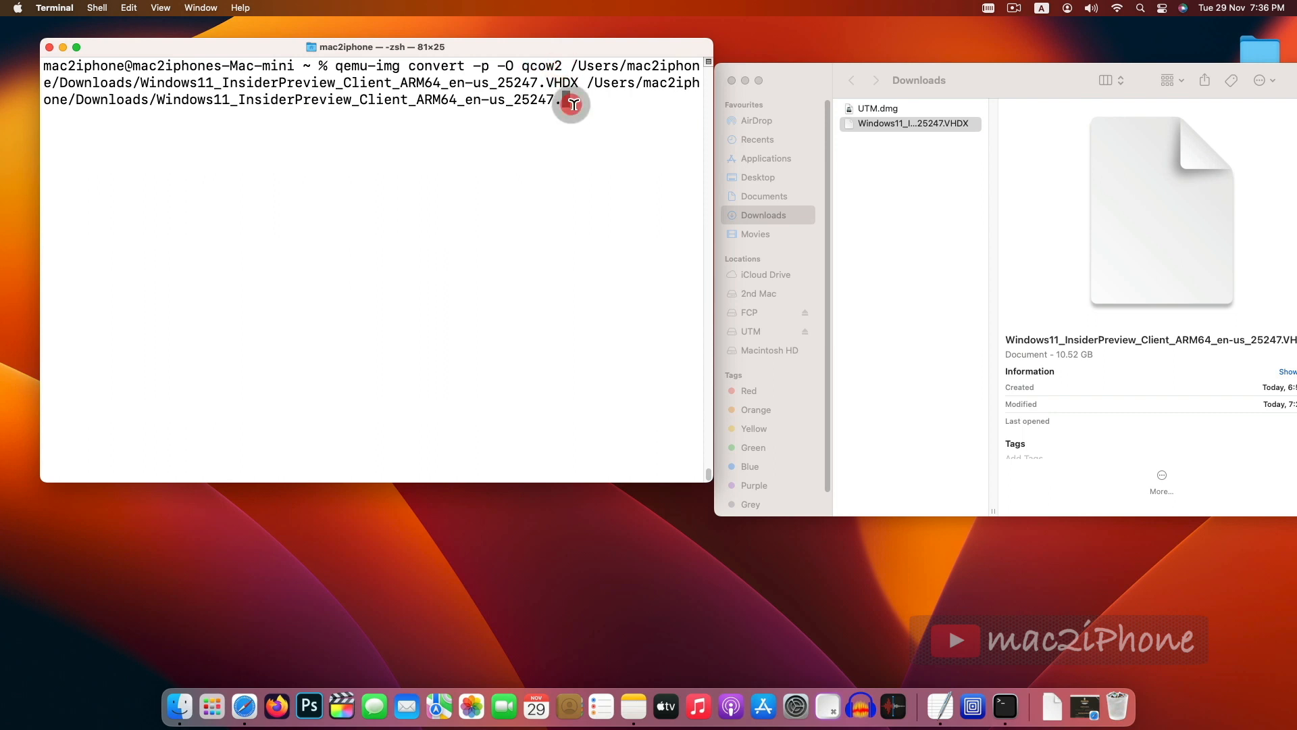
type("qcow2")
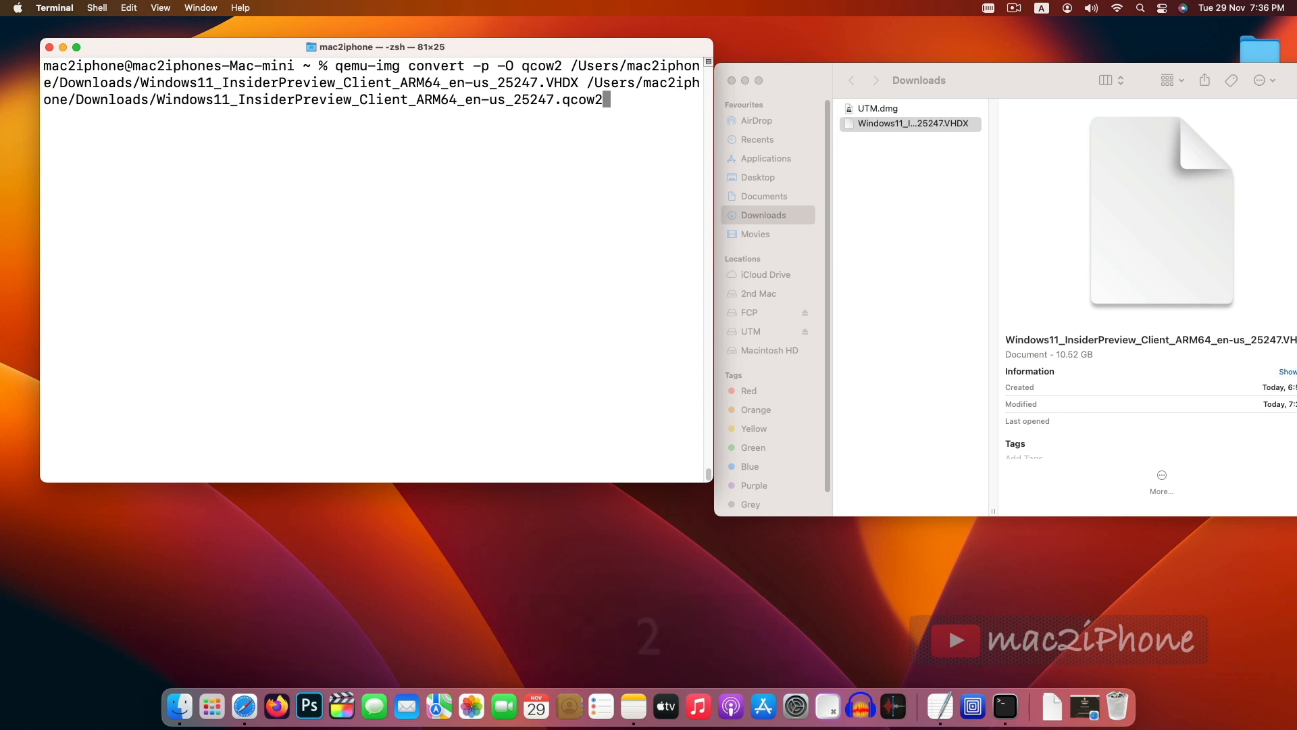
key("Return")
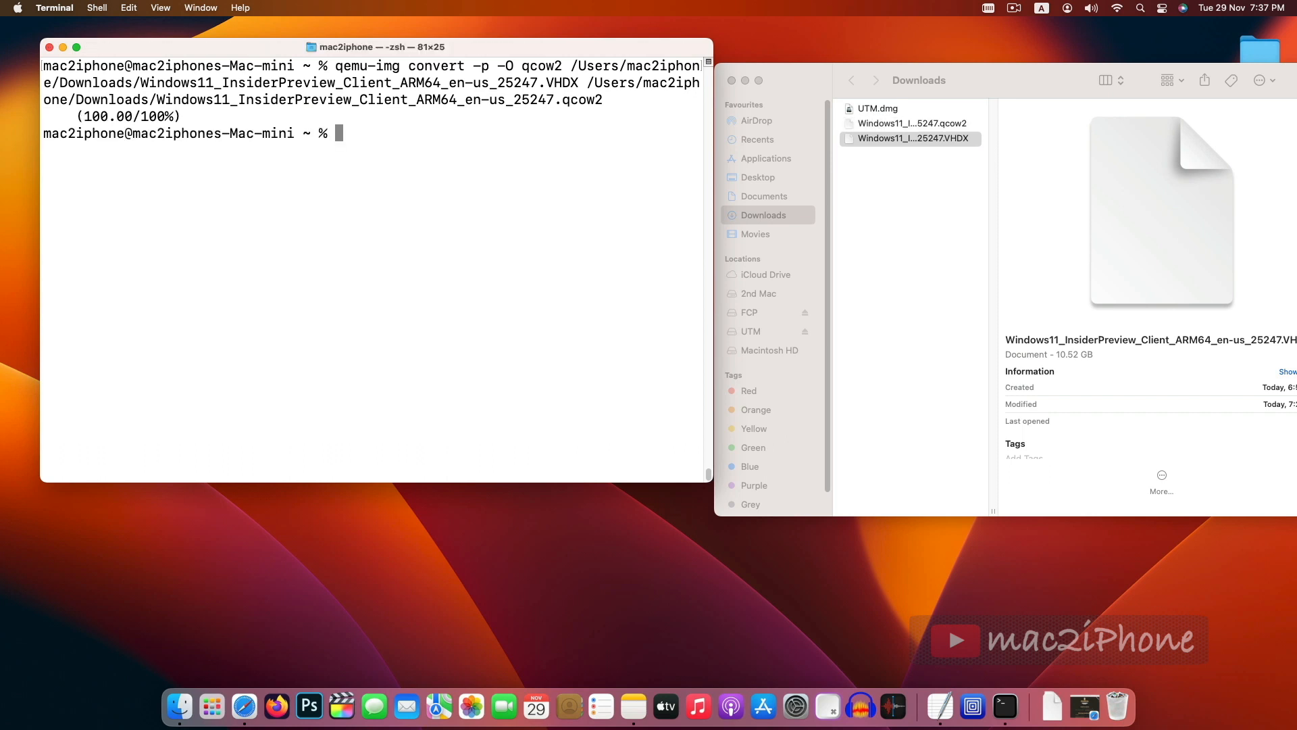
- Select the new qcow2 file in Downloads and quit Terminal
left_click(913, 123)
left_click(53, 164)
key("super+q")
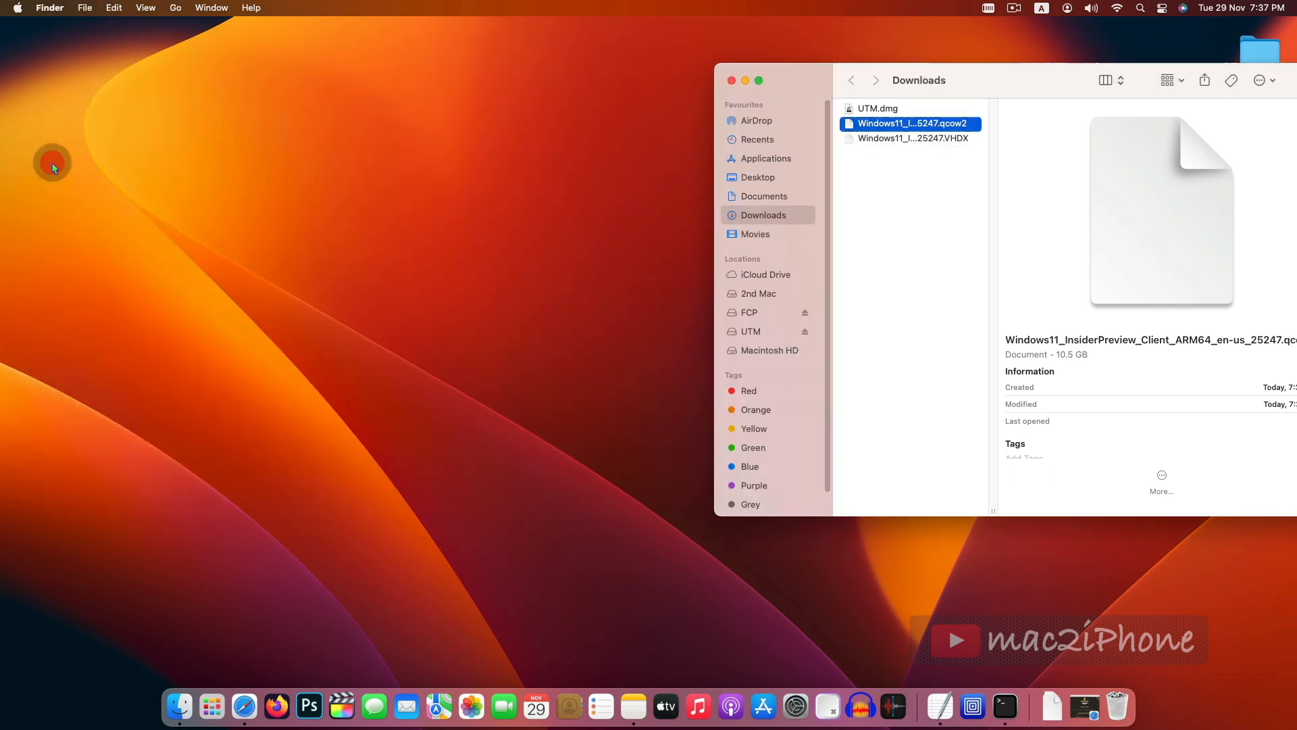
- Open UTM from Launchpad and reposition its window
left_click(211, 706)
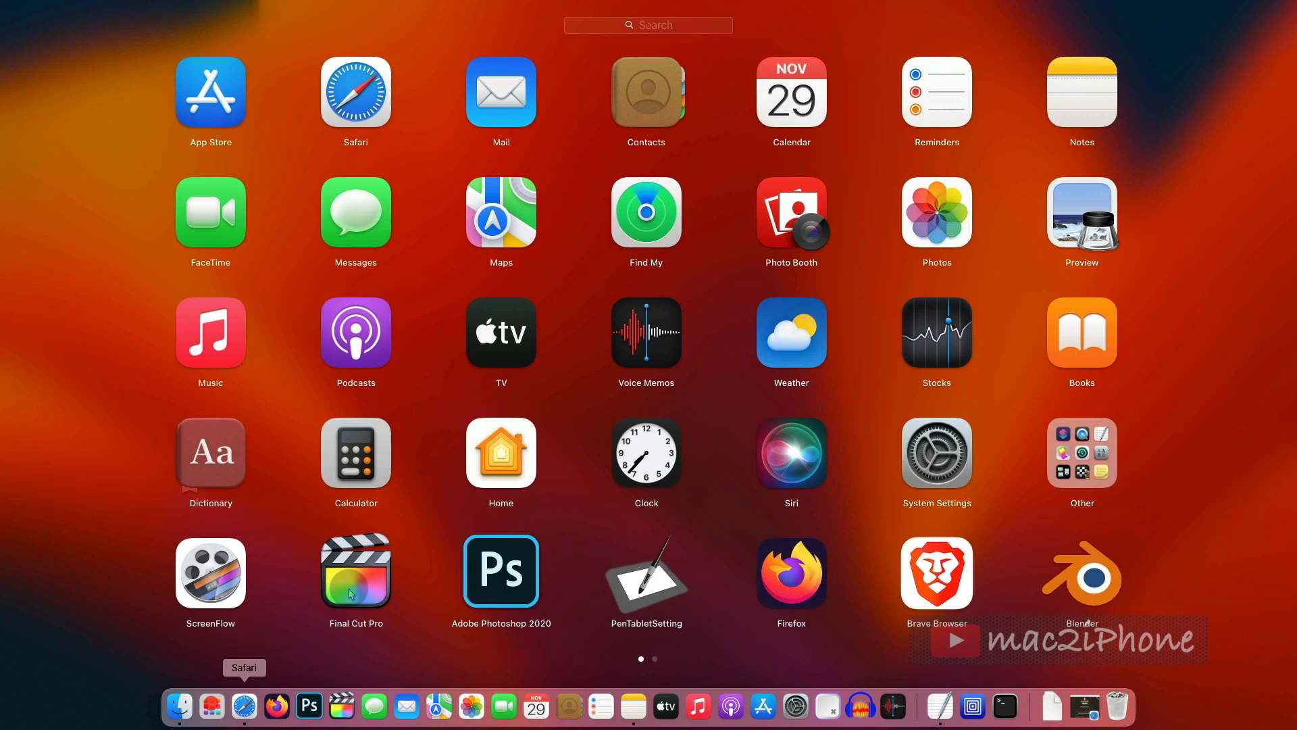
scroll(457, 385, "right", 3)
left_click(718, 121)
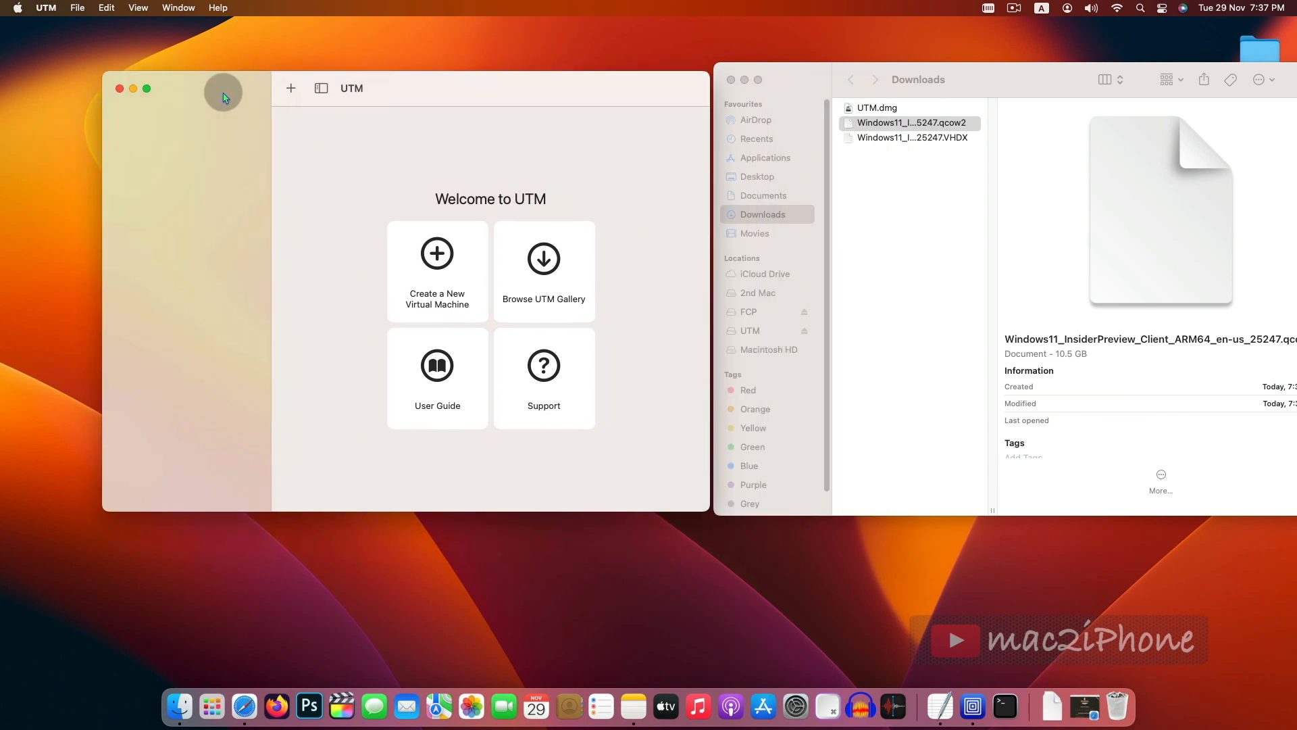
left_click_drag(222, 97, 160, 65)
- Create a new virtual machine, choosing Virtualize and the Windows operating system
left_click(368, 230)
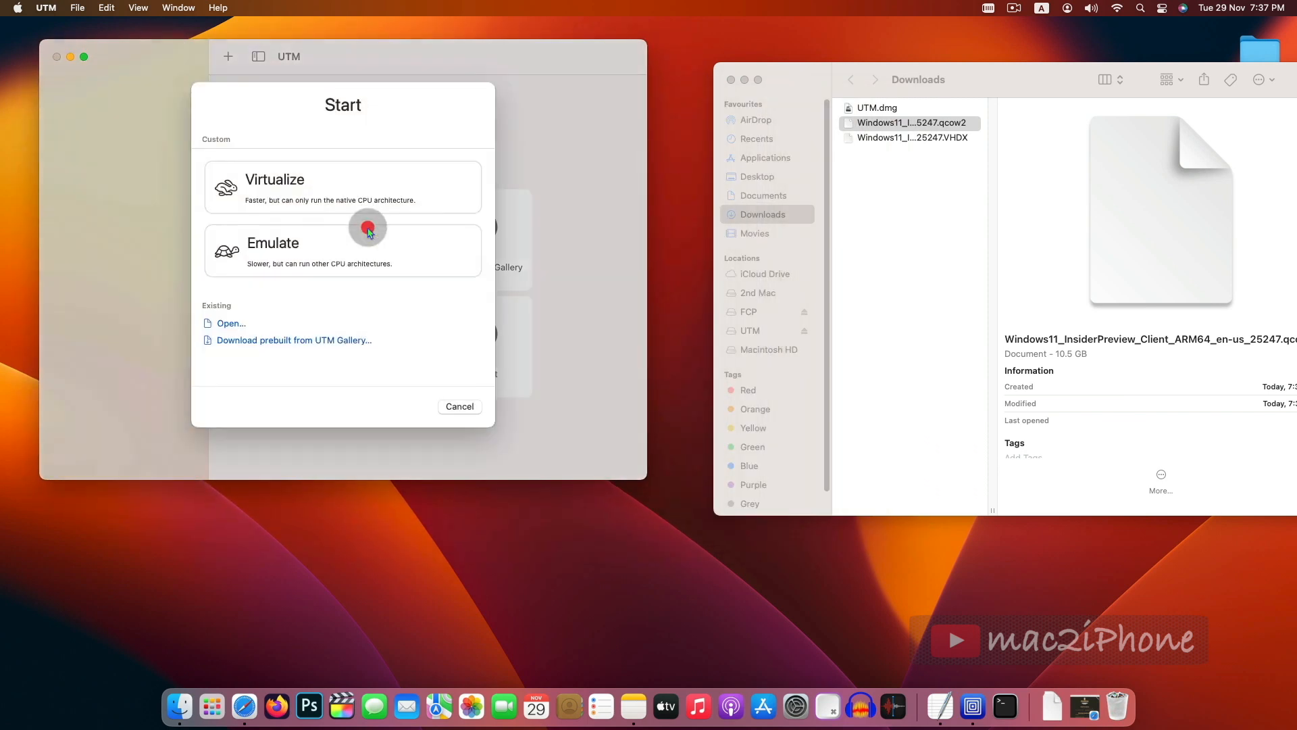
left_click(272, 194)
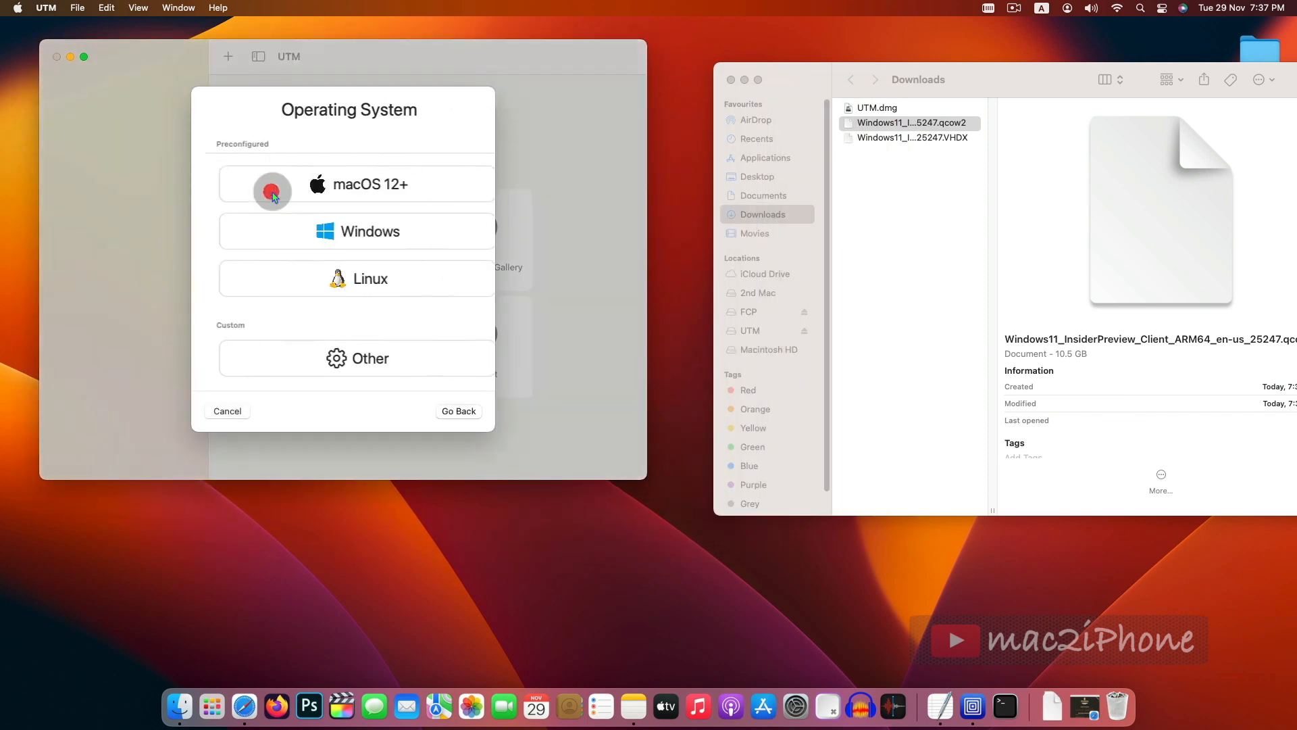
left_click(294, 231)
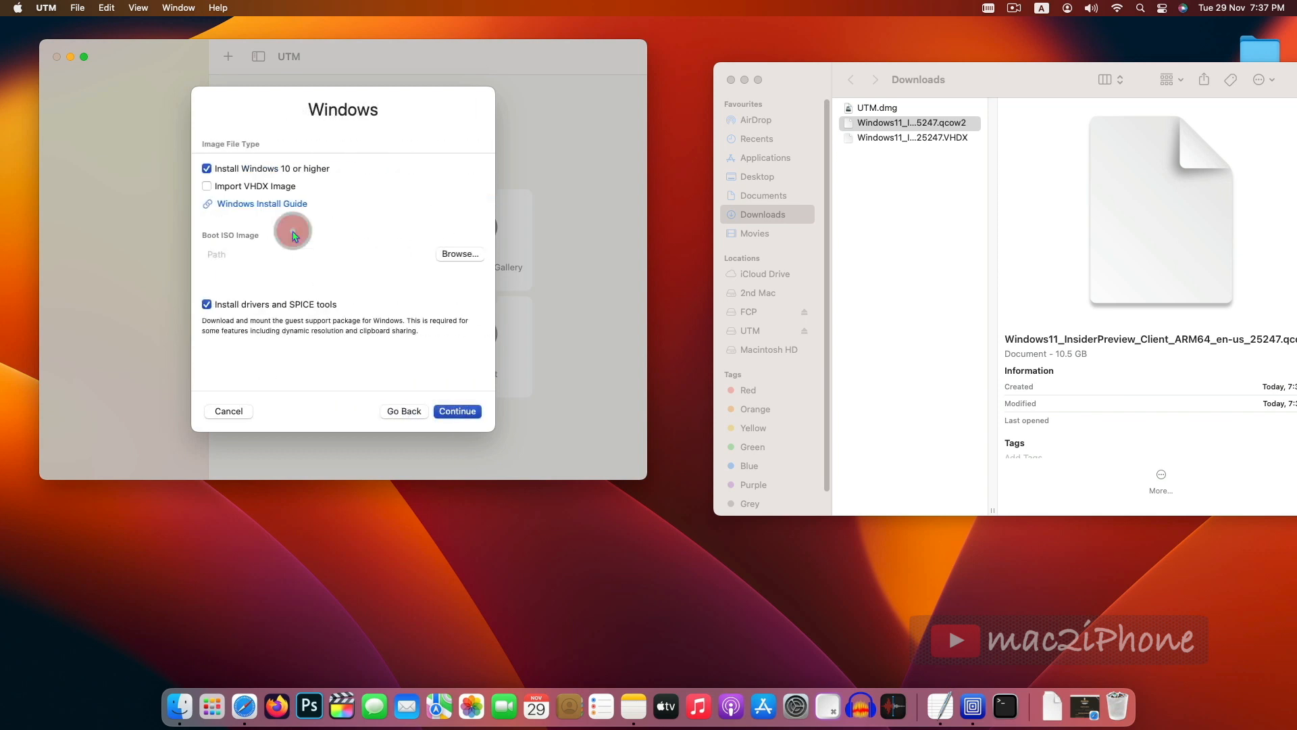
- Enable Import VHDX Image, choose the converted qcow2 file from Downloads as the boot image, and continue
left_click(207, 186)
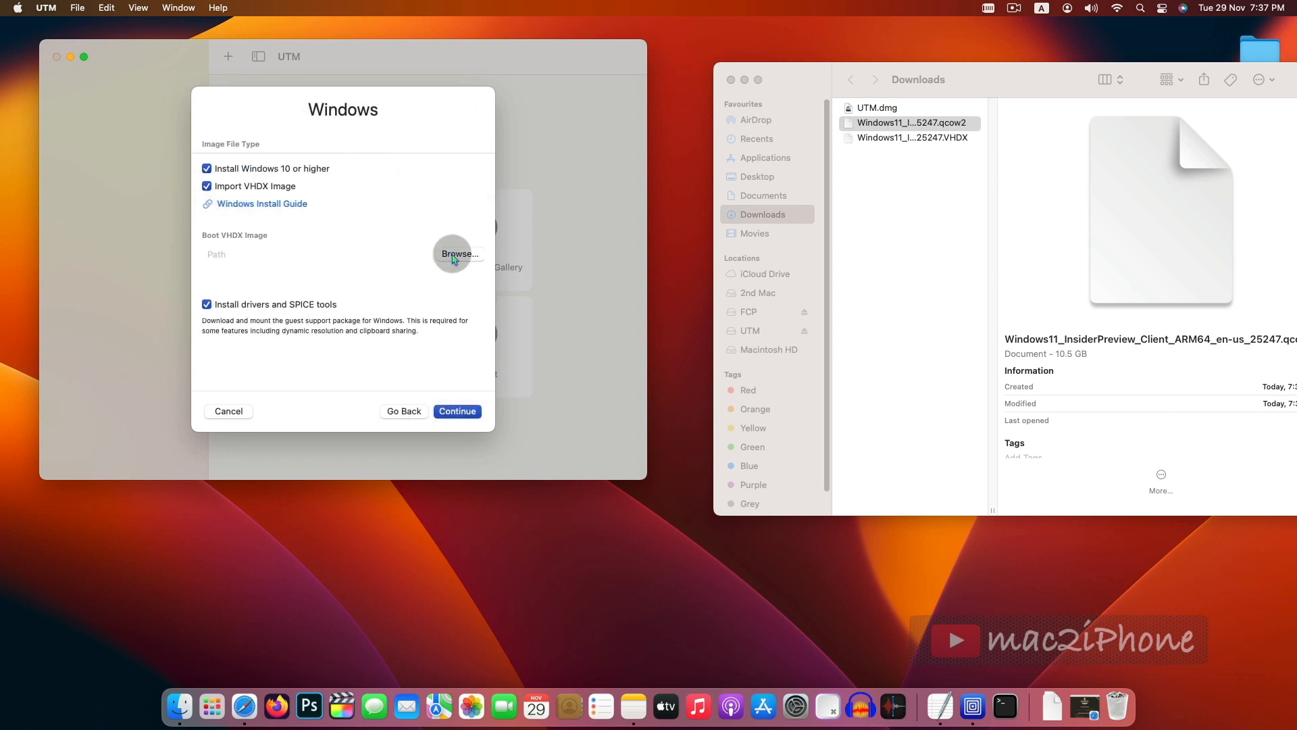
left_click(458, 256)
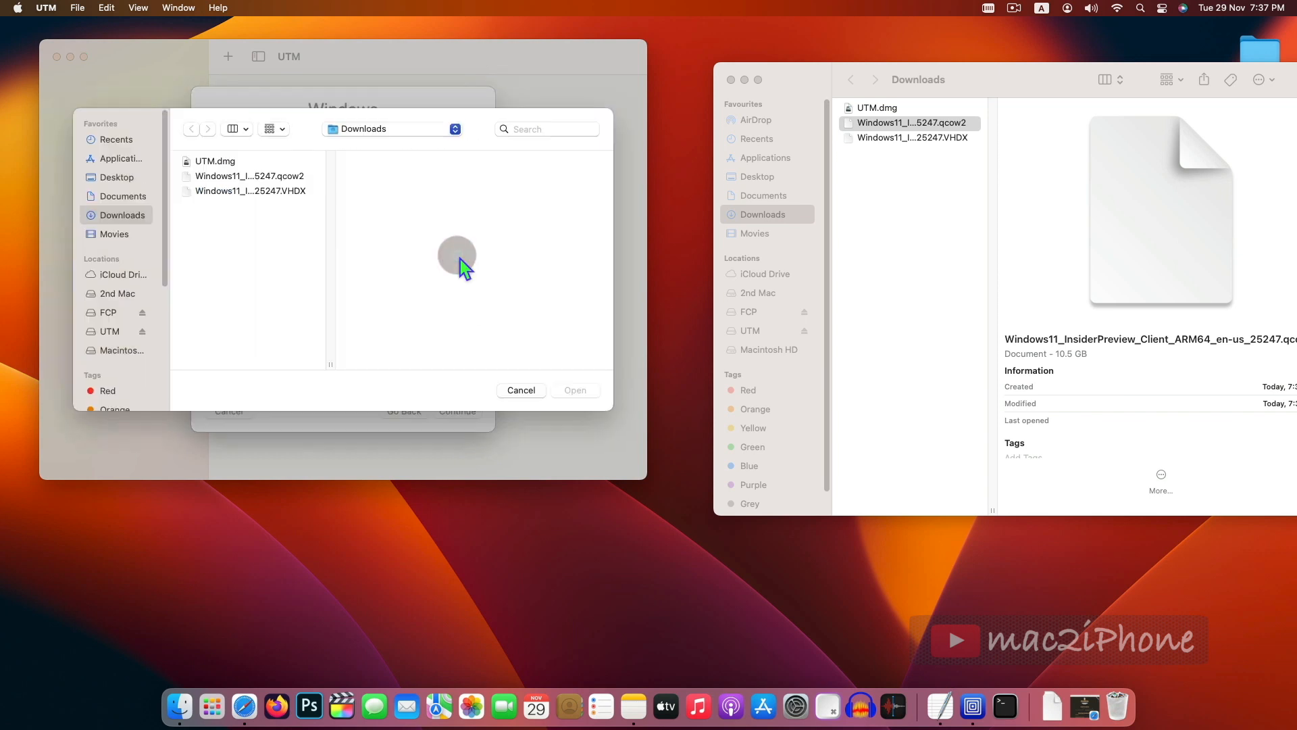
left_click(270, 177)
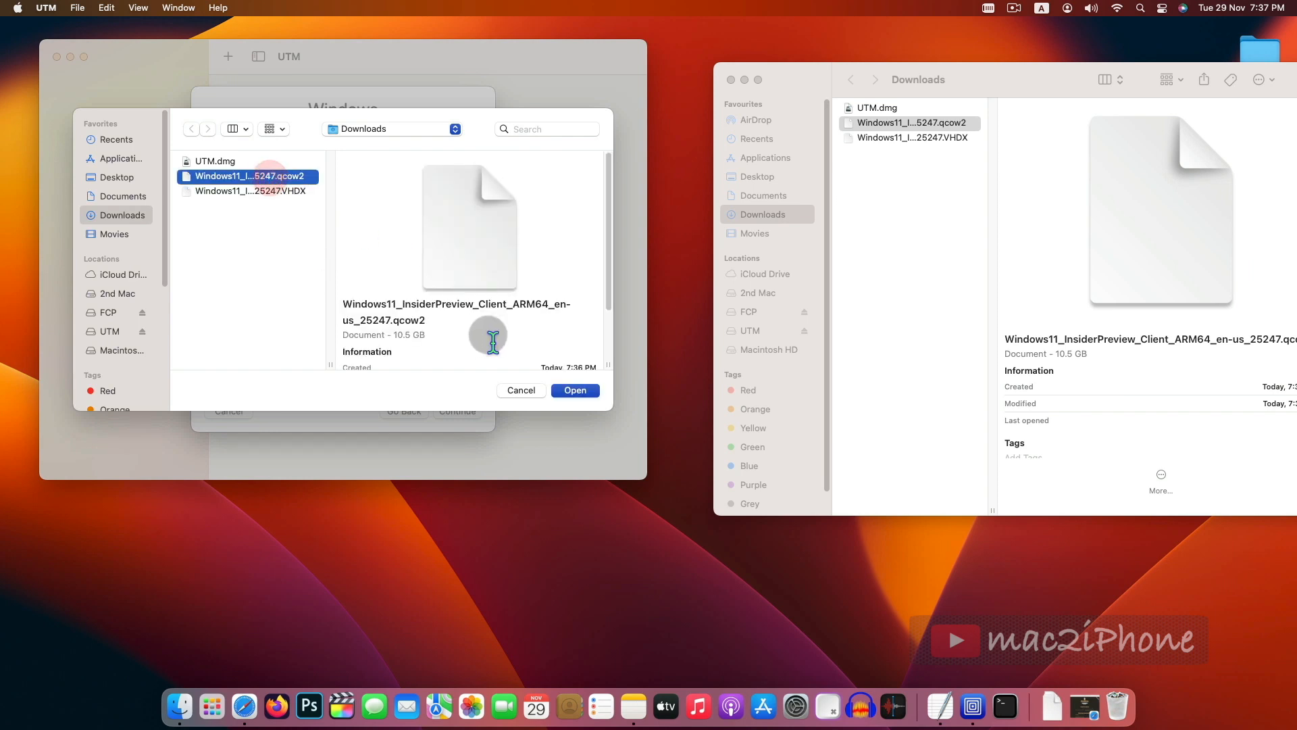
left_click(574, 390)
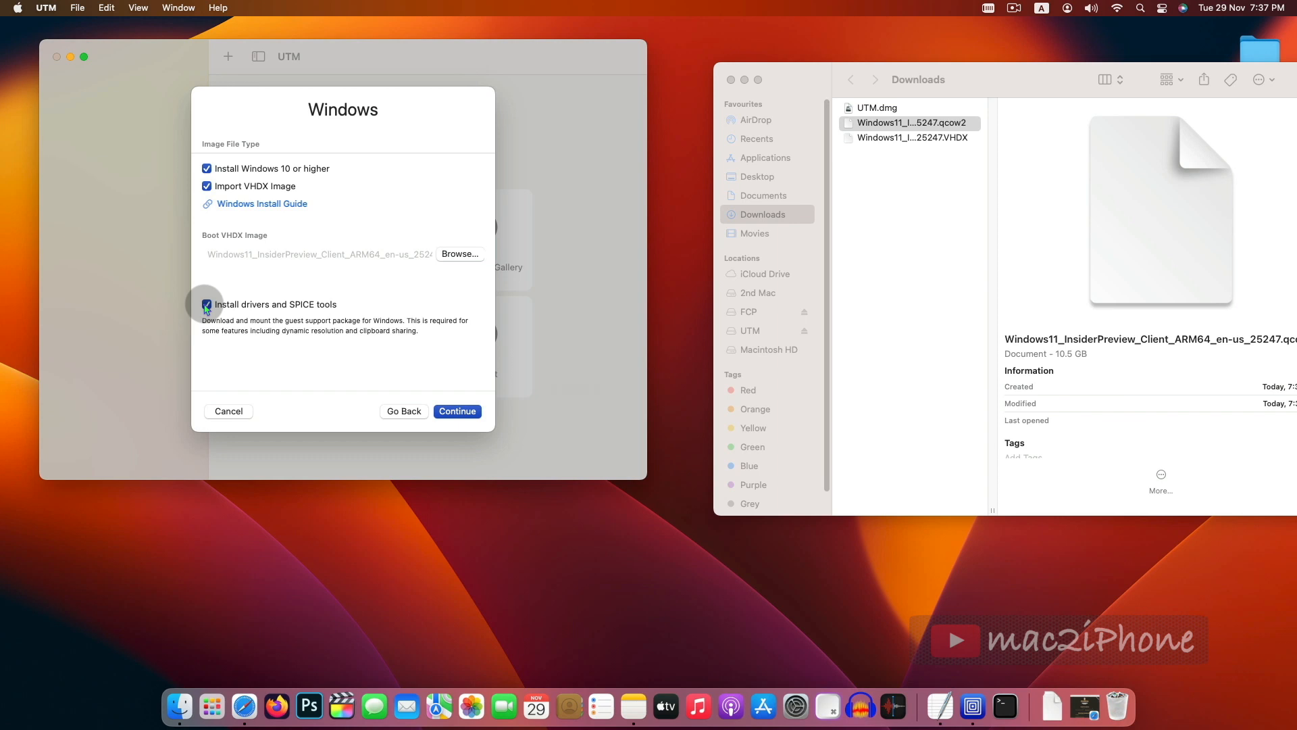
left_click(457, 412)
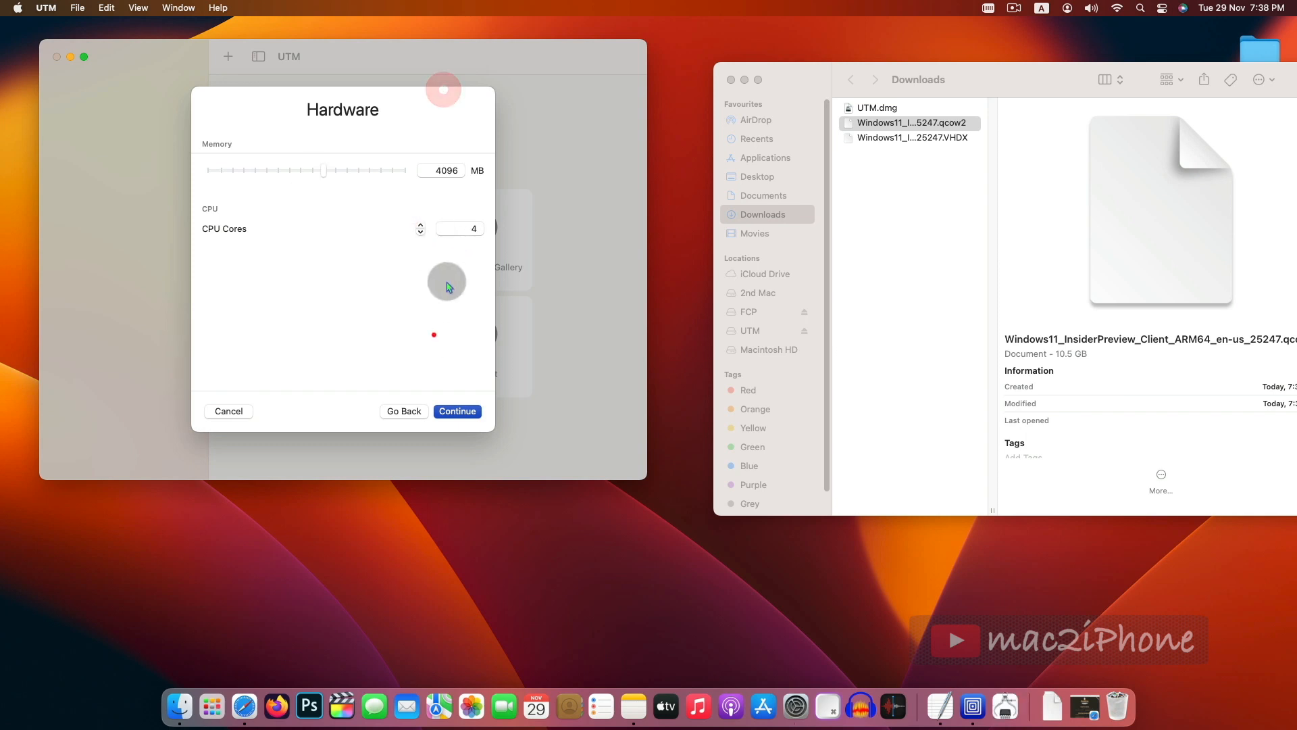
- Keep the default hardware and shared directory settings and save the Windows virtual machine
left_click(457, 411)
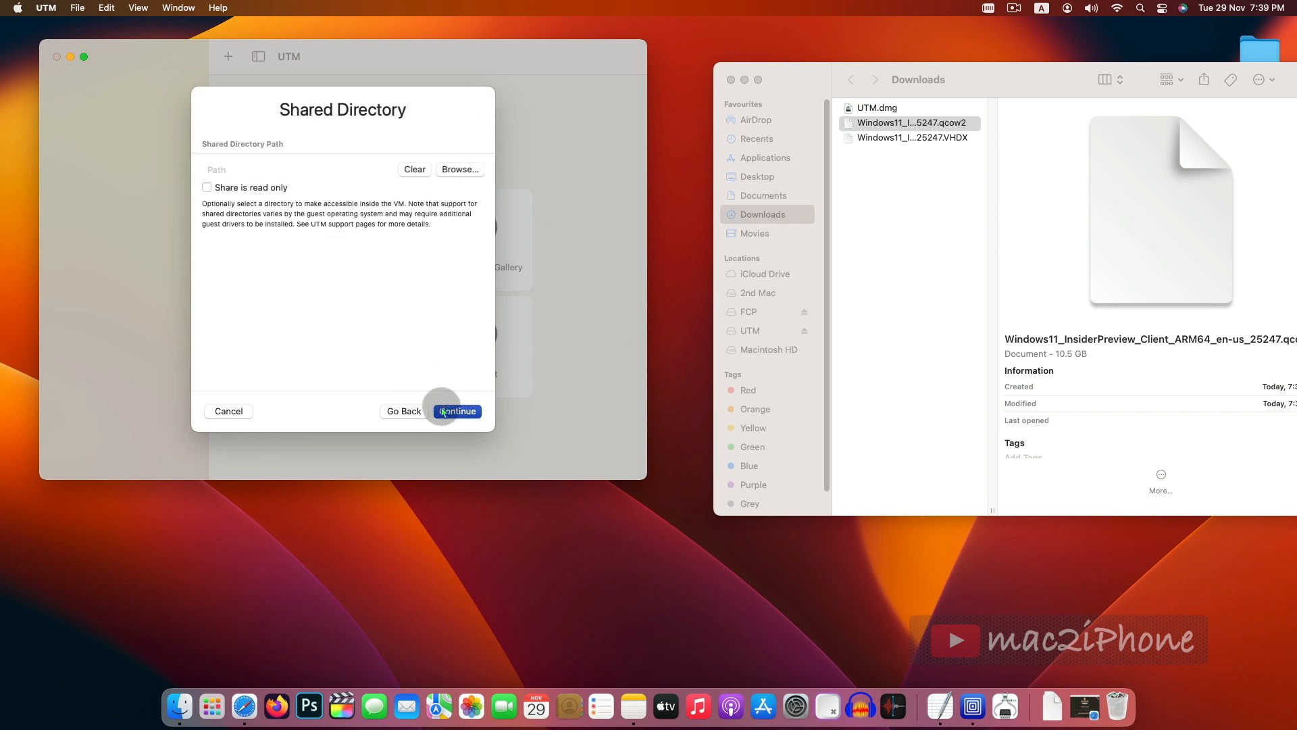
left_click(458, 411)
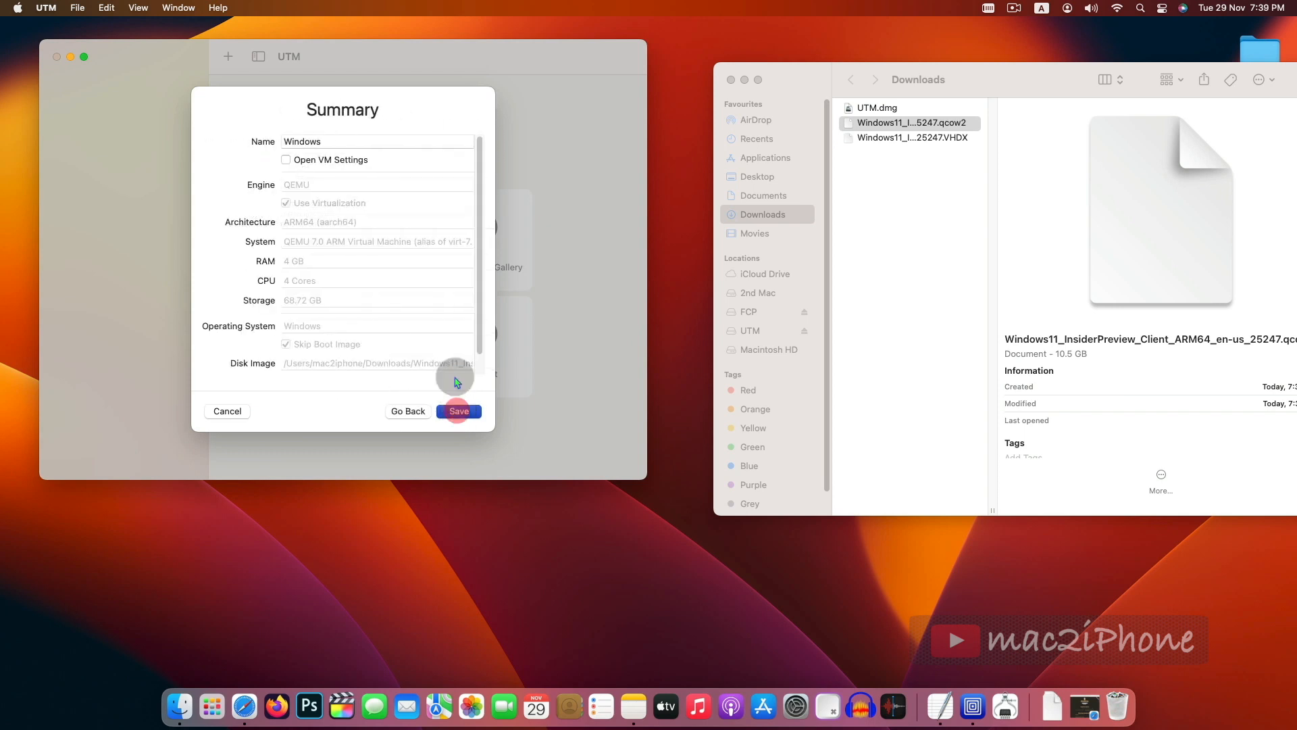
left_click(459, 412)
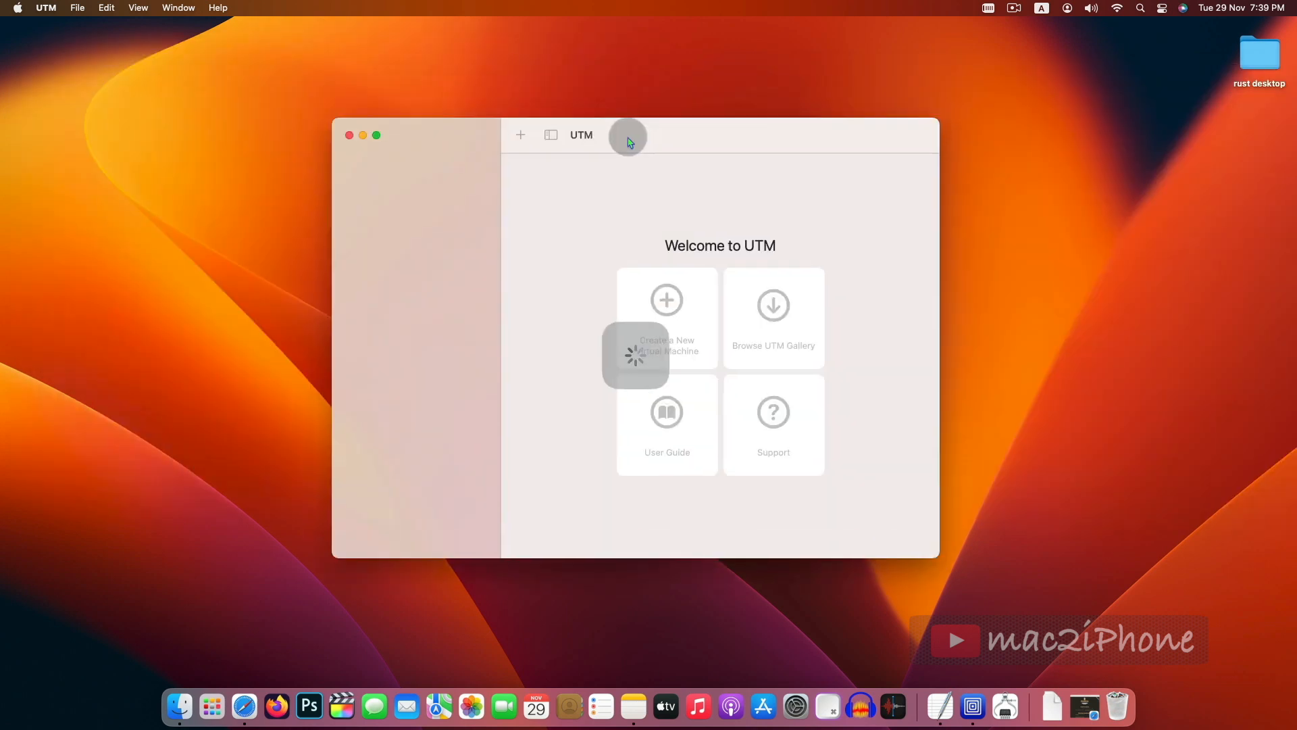
- Move the UTM window, select the Windows virtual machine and start it
left_click_drag(628, 133, 642, 130)
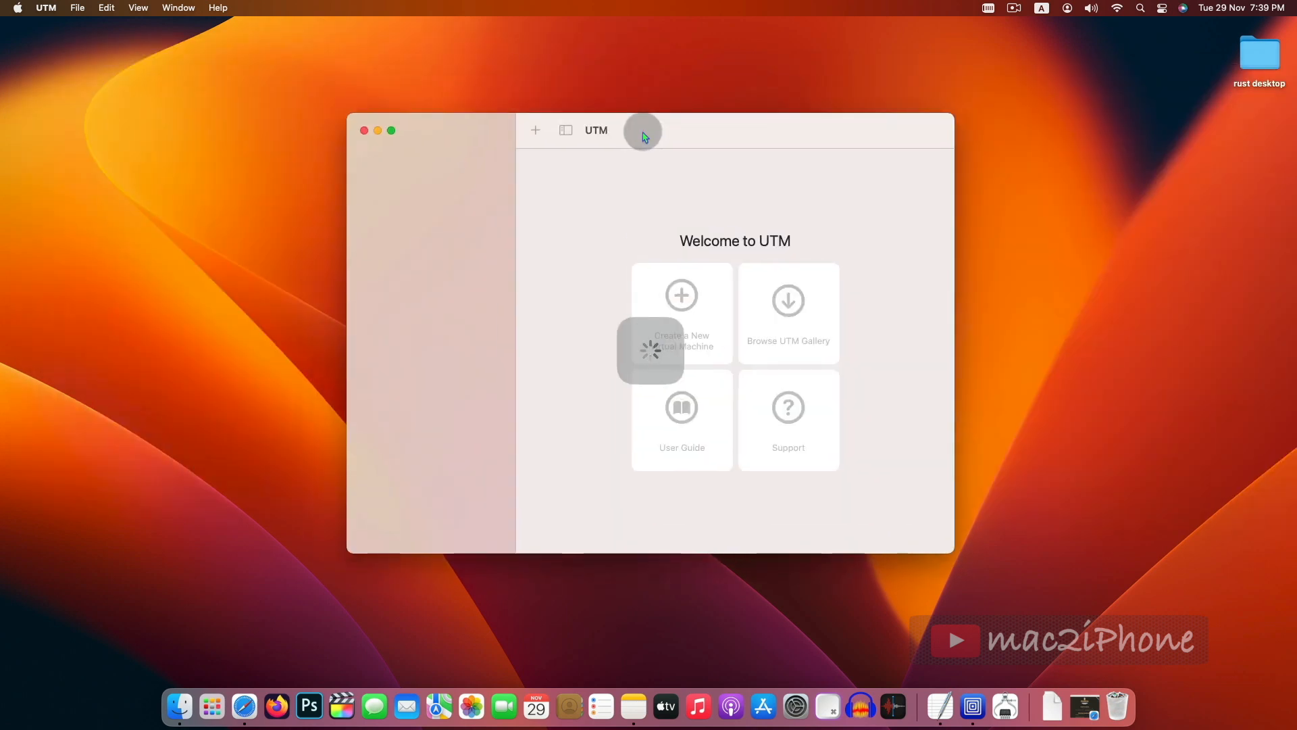
left_click(447, 405)
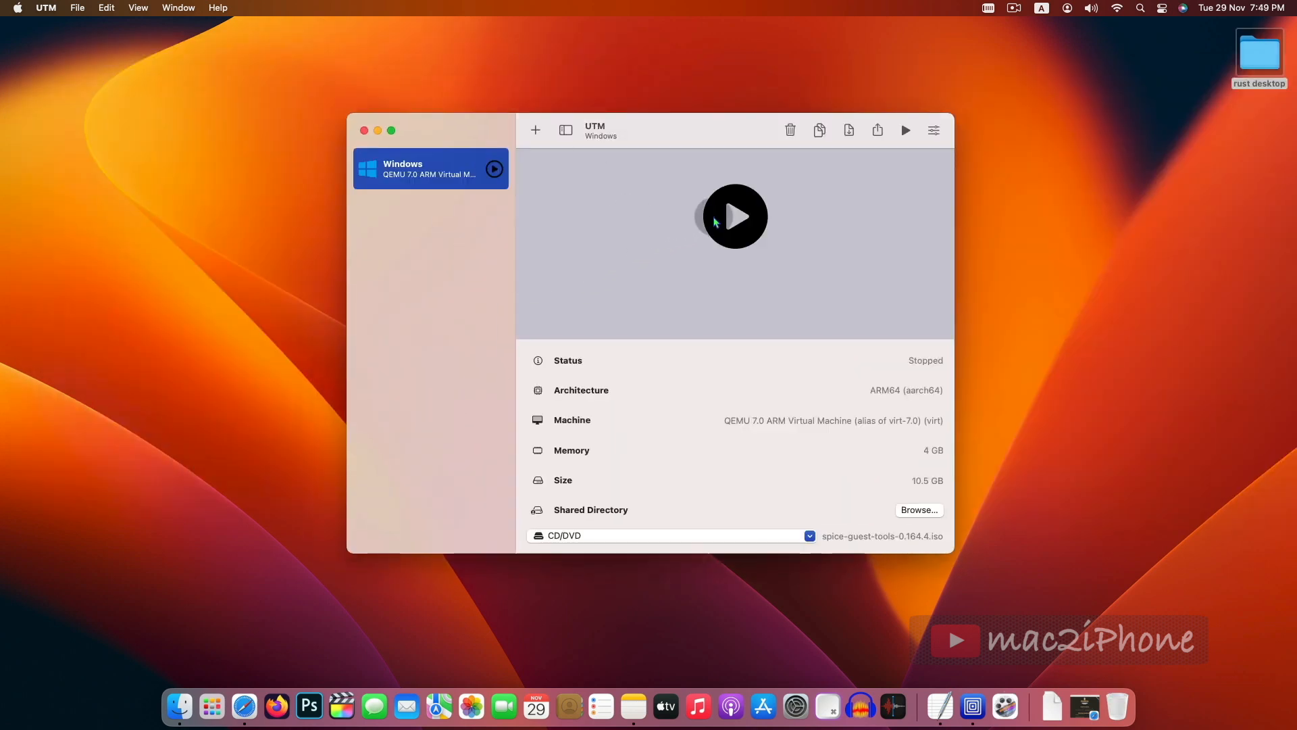
left_click(736, 218)
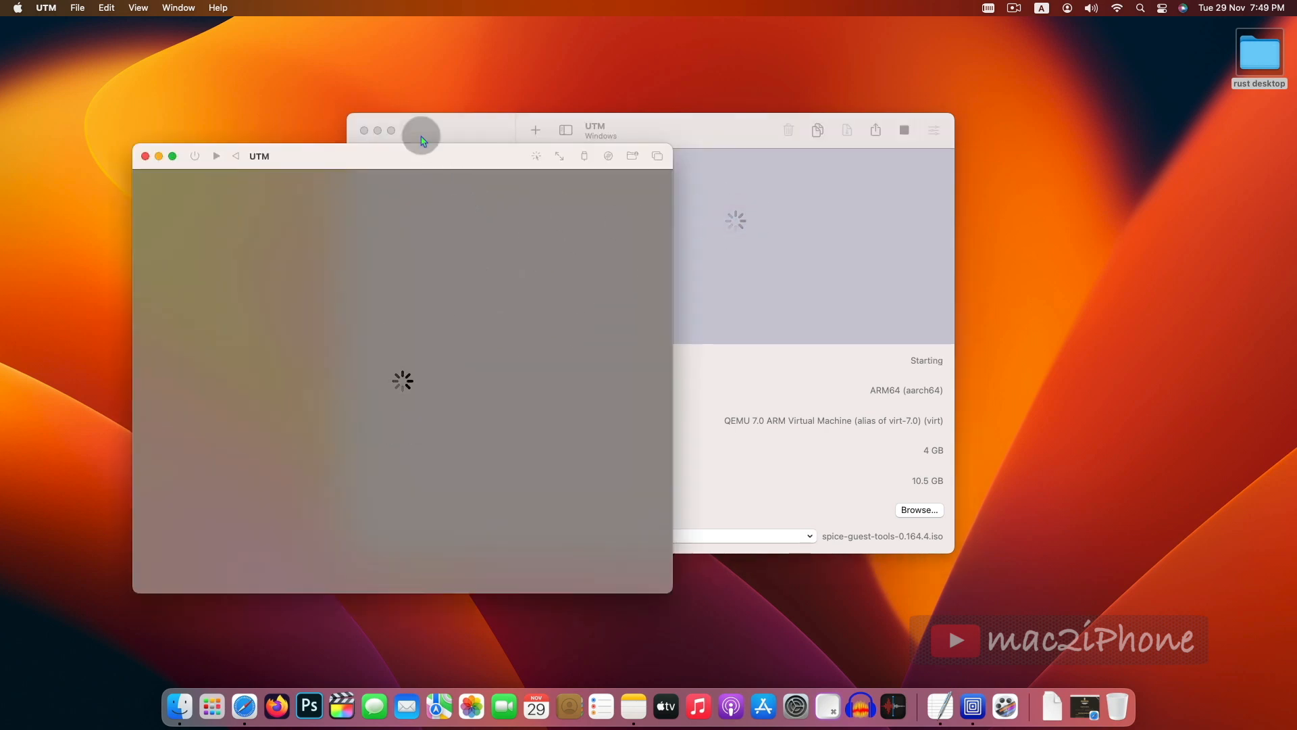
- Move the Windows virtual machine window and confirm United States as the country or region in setup
left_click_drag(346, 156, 540, 115)
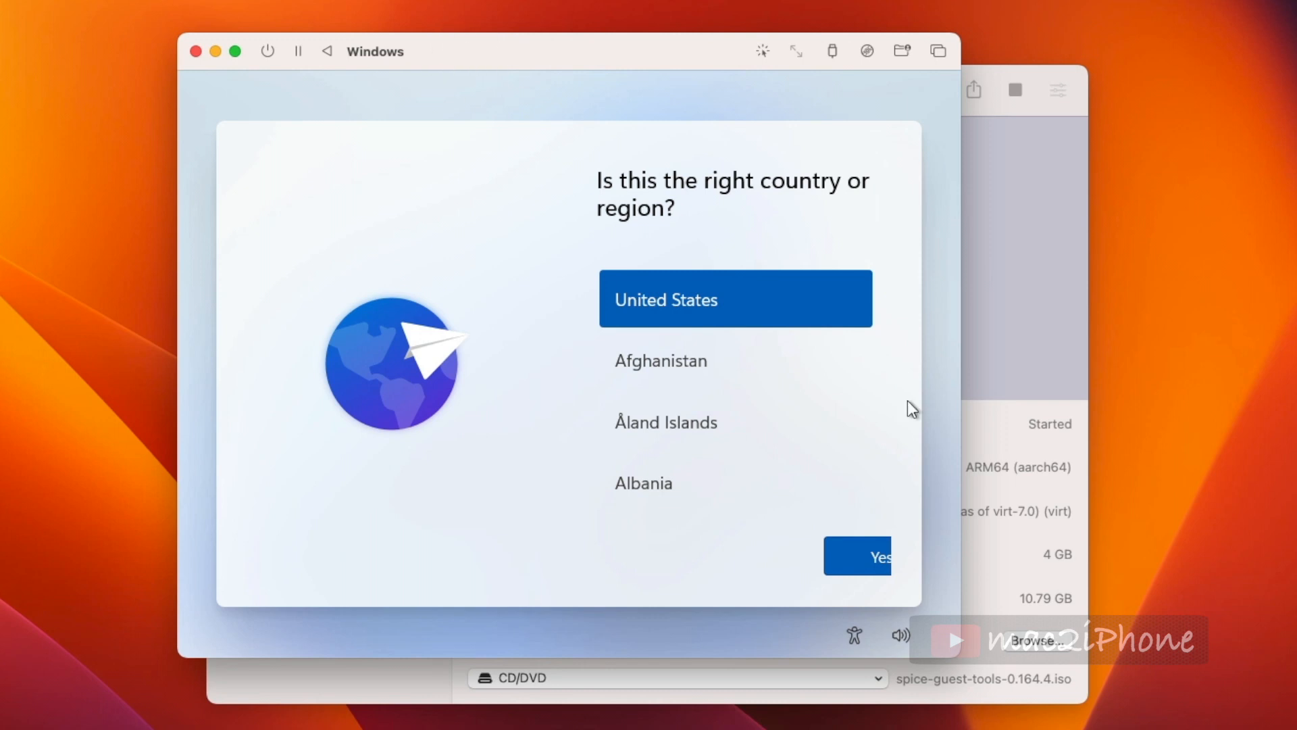
left_click(849, 558)
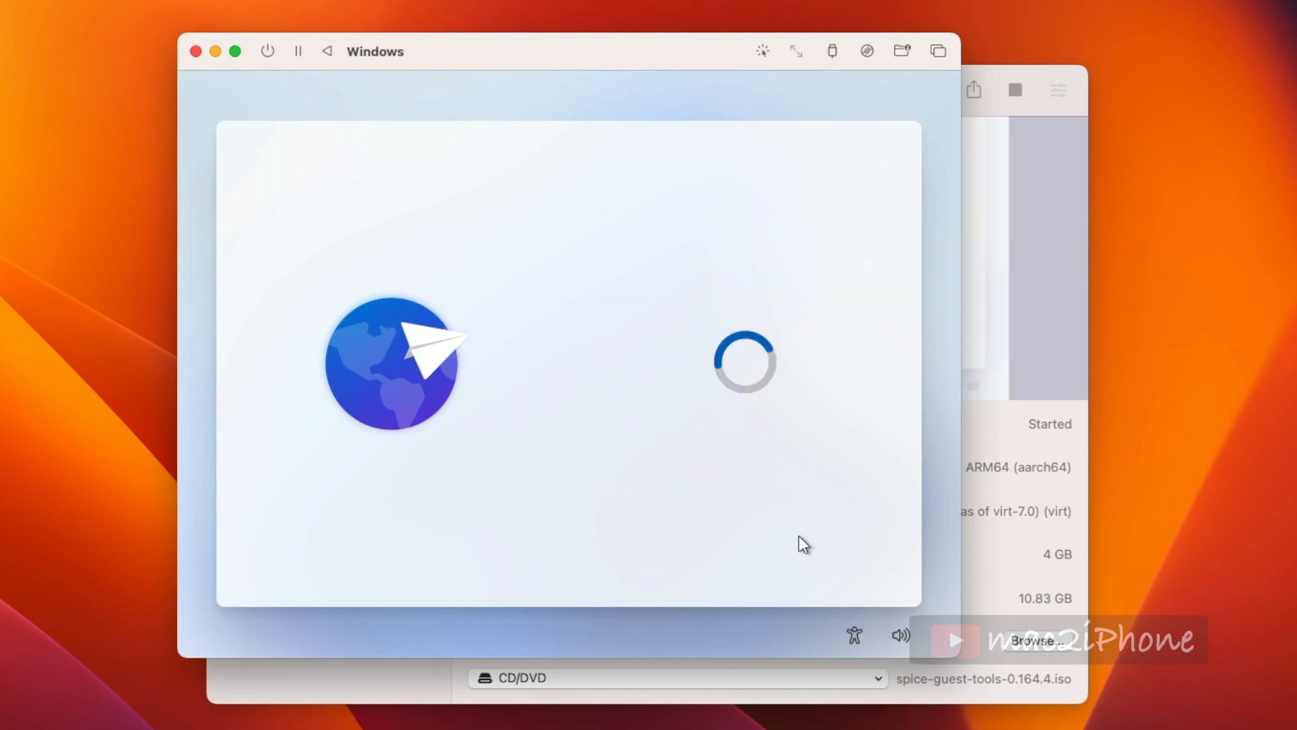
left_click(846, 554)
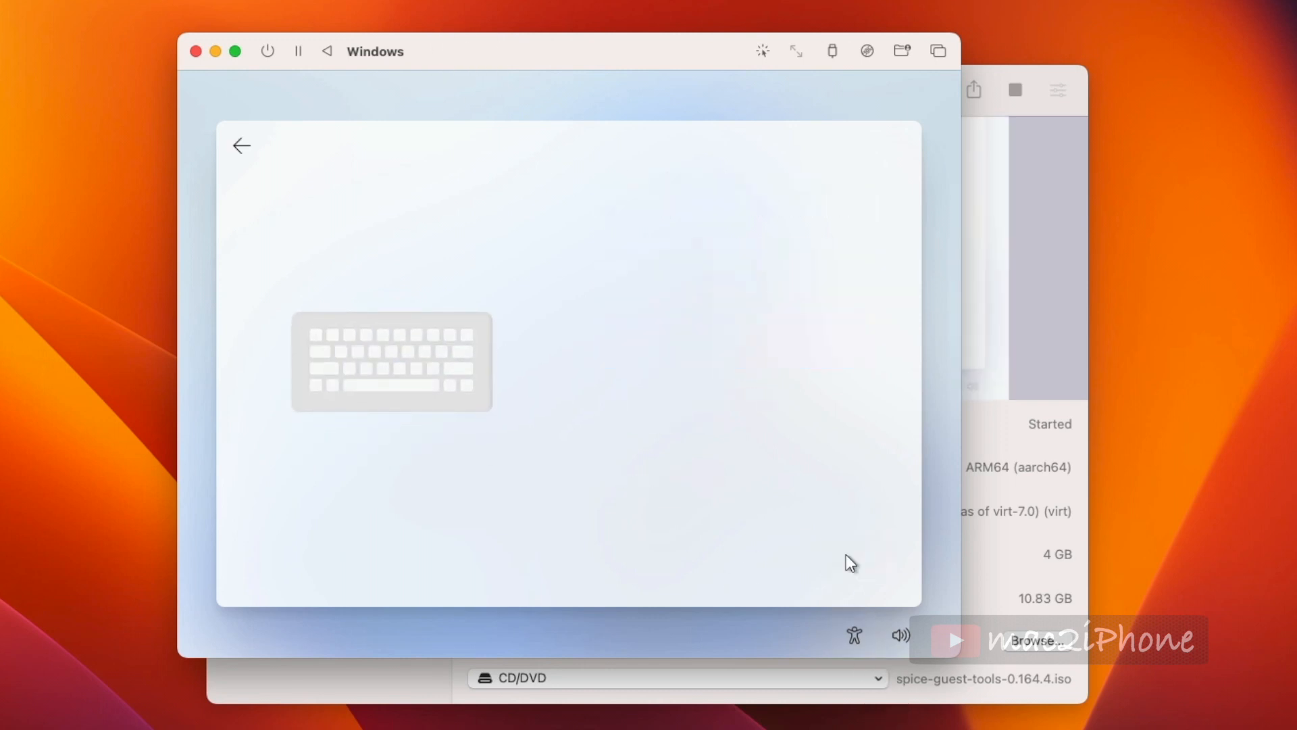
left_click(808, 558)
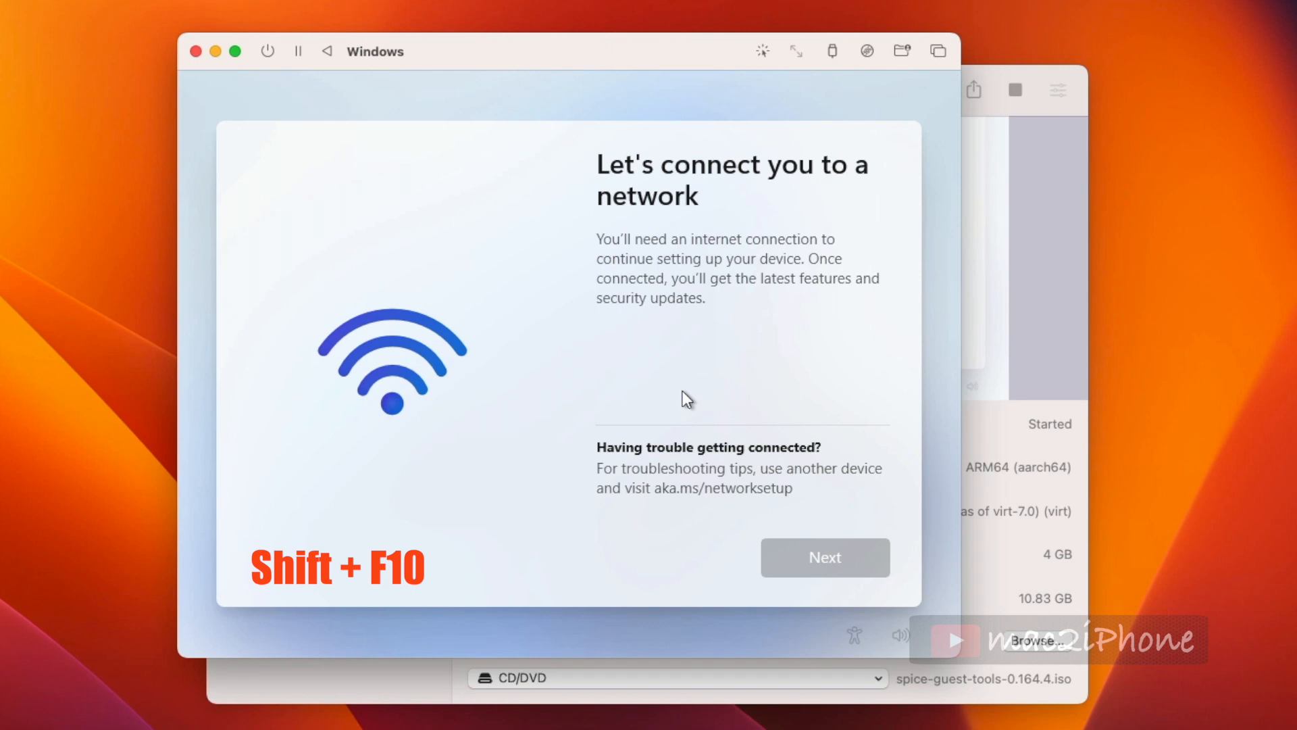
- Open a command prompt in setup and run oobe\bypassnro to restart setup without the network requirement
key("shift+F10")
left_click(369, 293)
type("oobe\\\bypassnro")
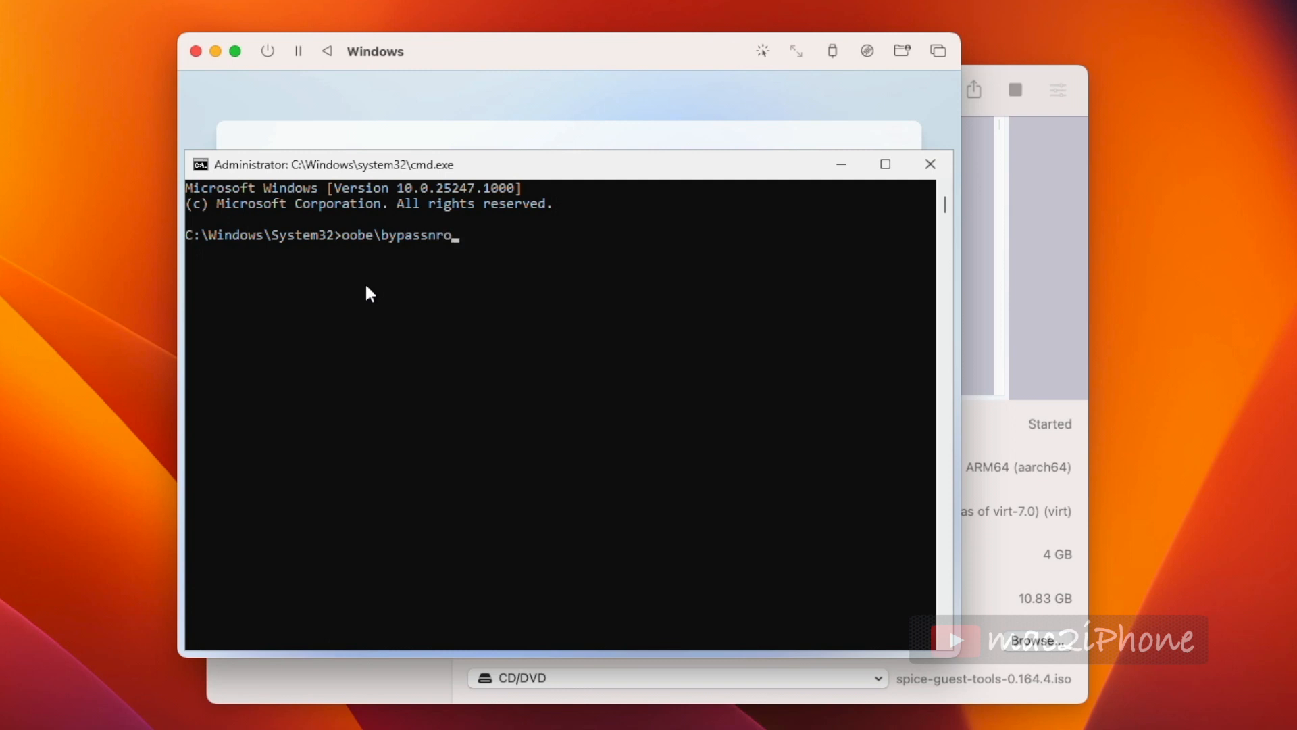
key("Return")
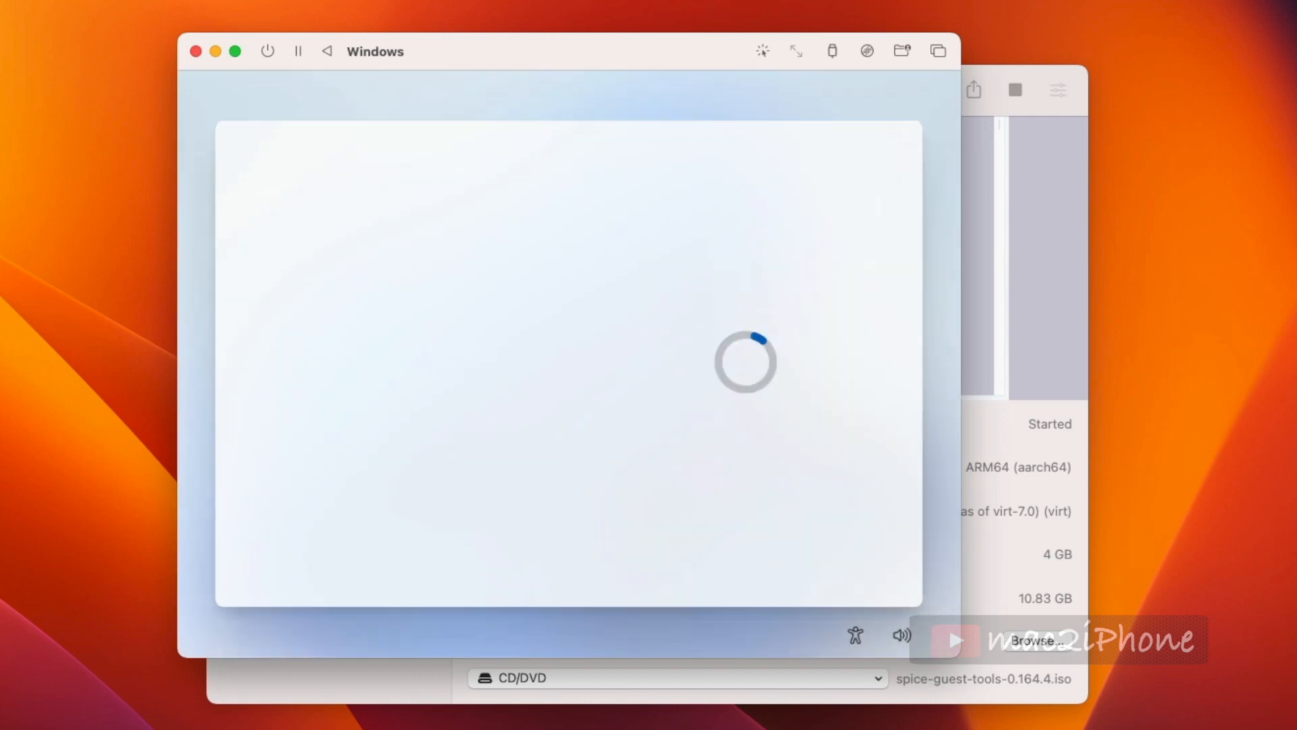
- Confirm the United States region and US keyboard layout again, skipping a second layout
left_click(853, 558)
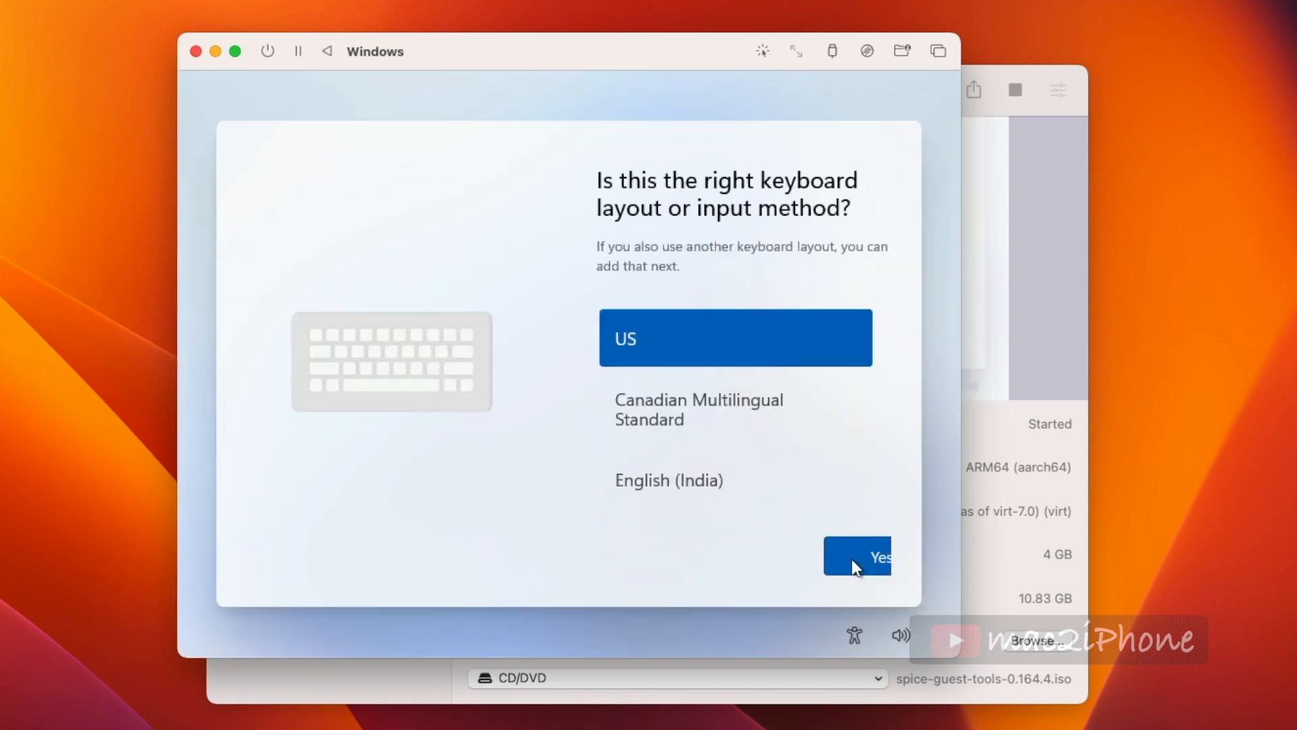
left_click(828, 561)
left_click(823, 558)
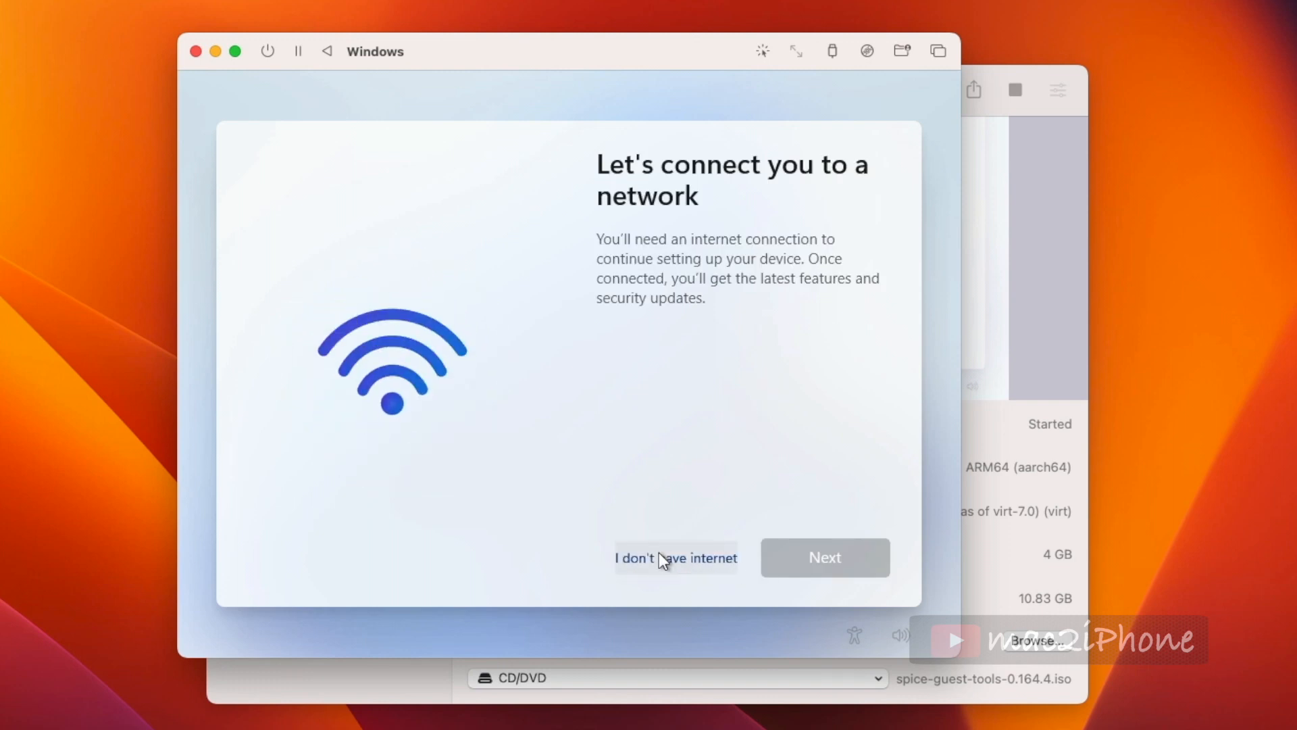
- Continue setup without an internet connection and accept the license agreement
left_click(656, 554)
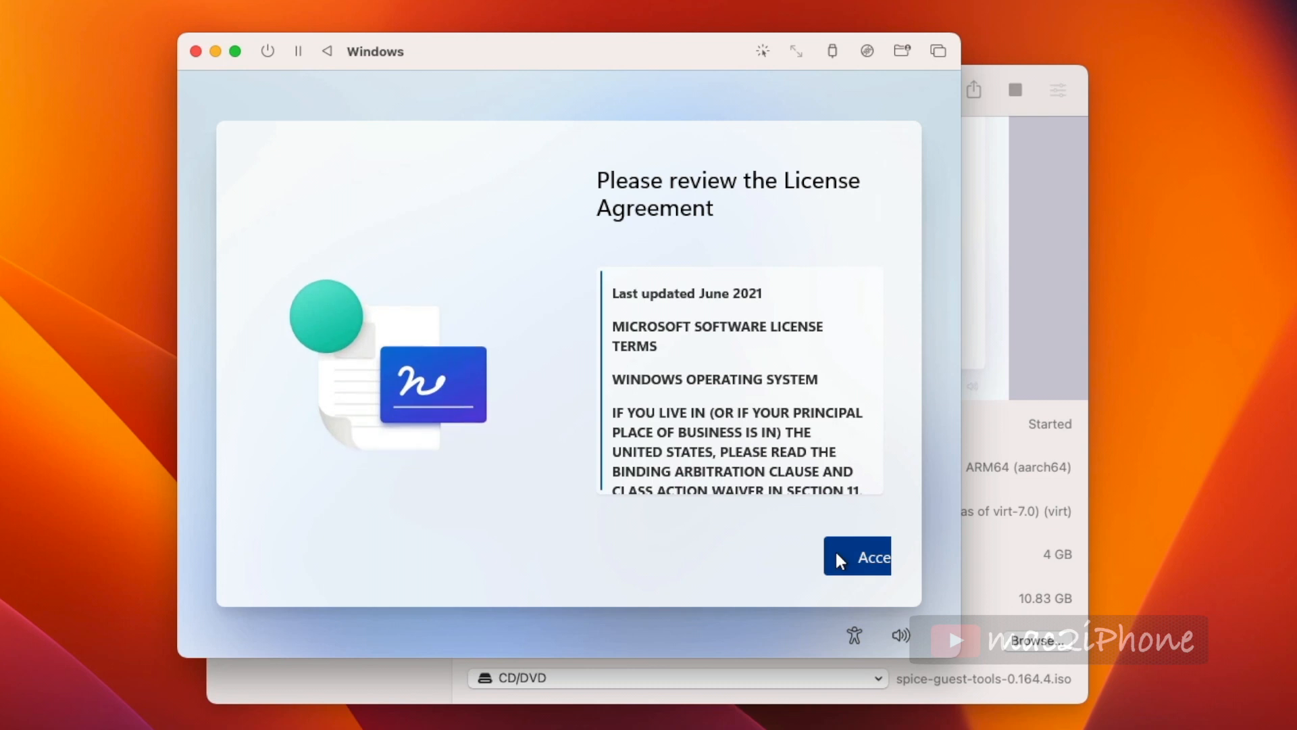
left_click(849, 555)
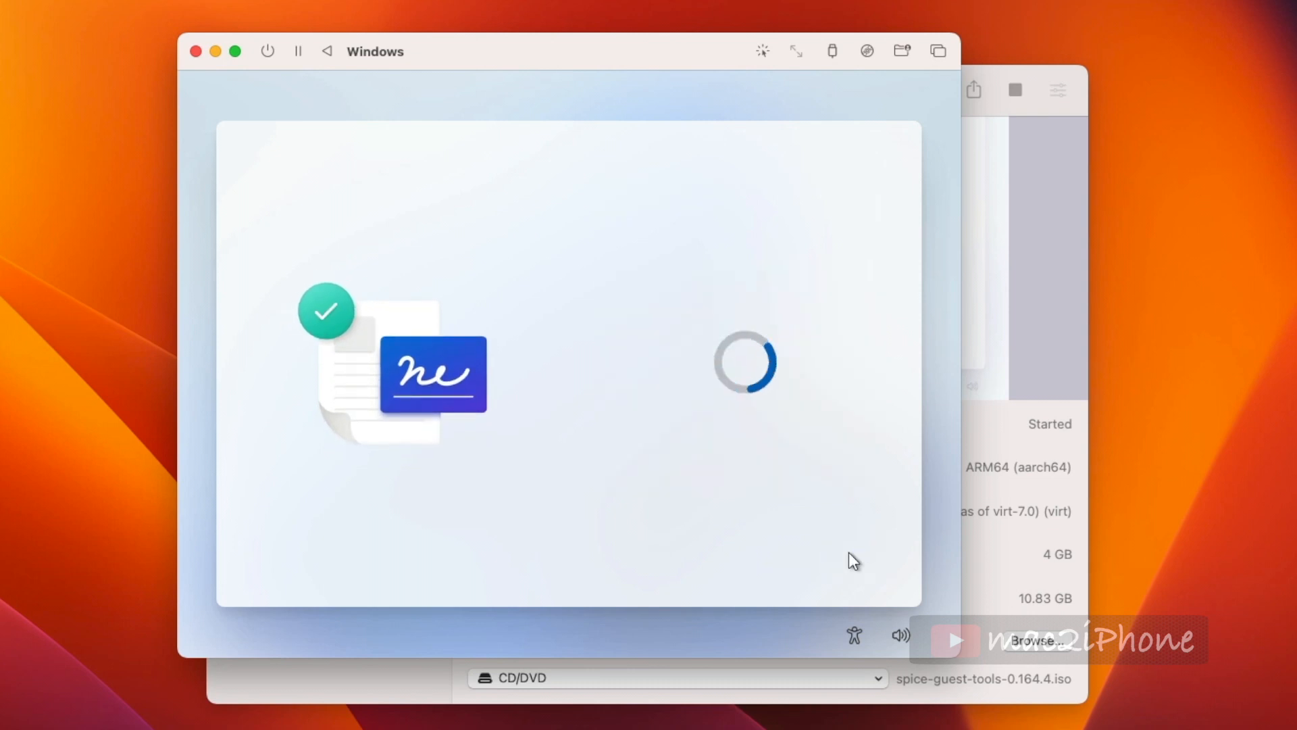
- Name the local account mac2iphone, then enter and confirm the account password
type("mac2iphone")
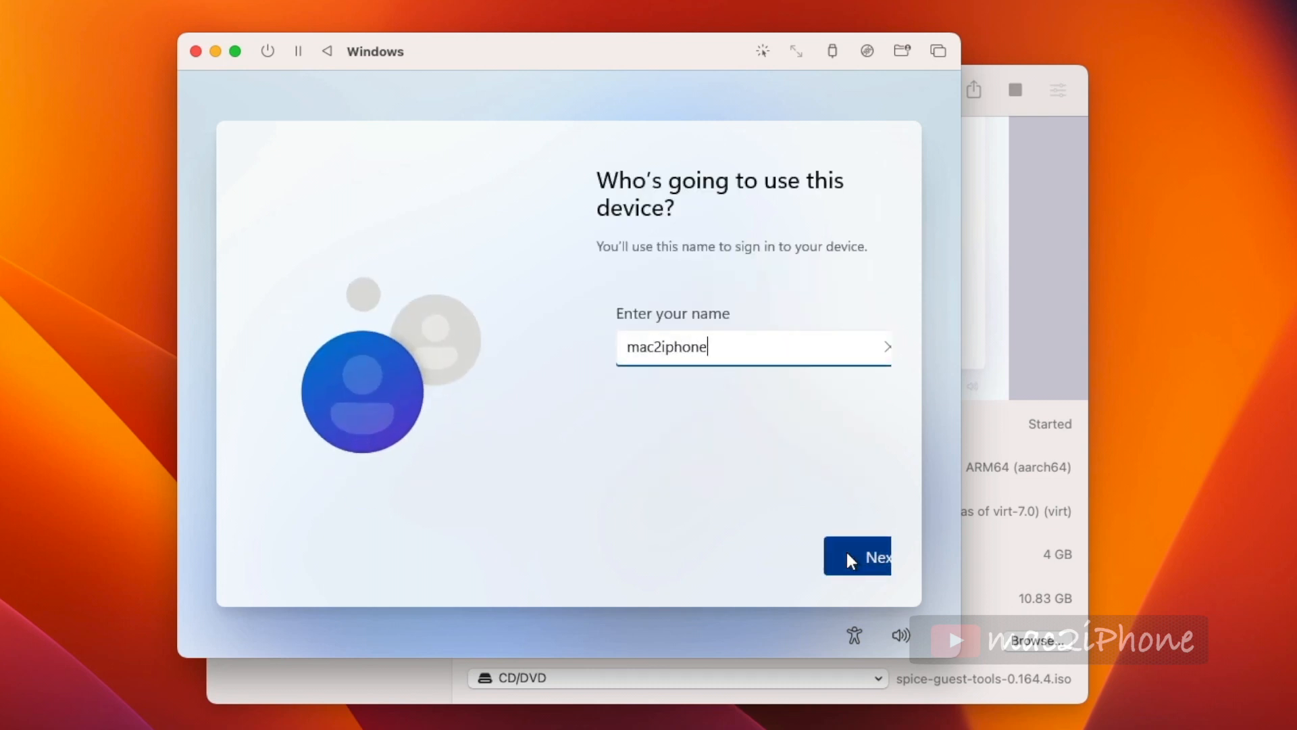
left_click(846, 548)
type("12345")
left_click(846, 552)
type("12345")
left_click(860, 552)
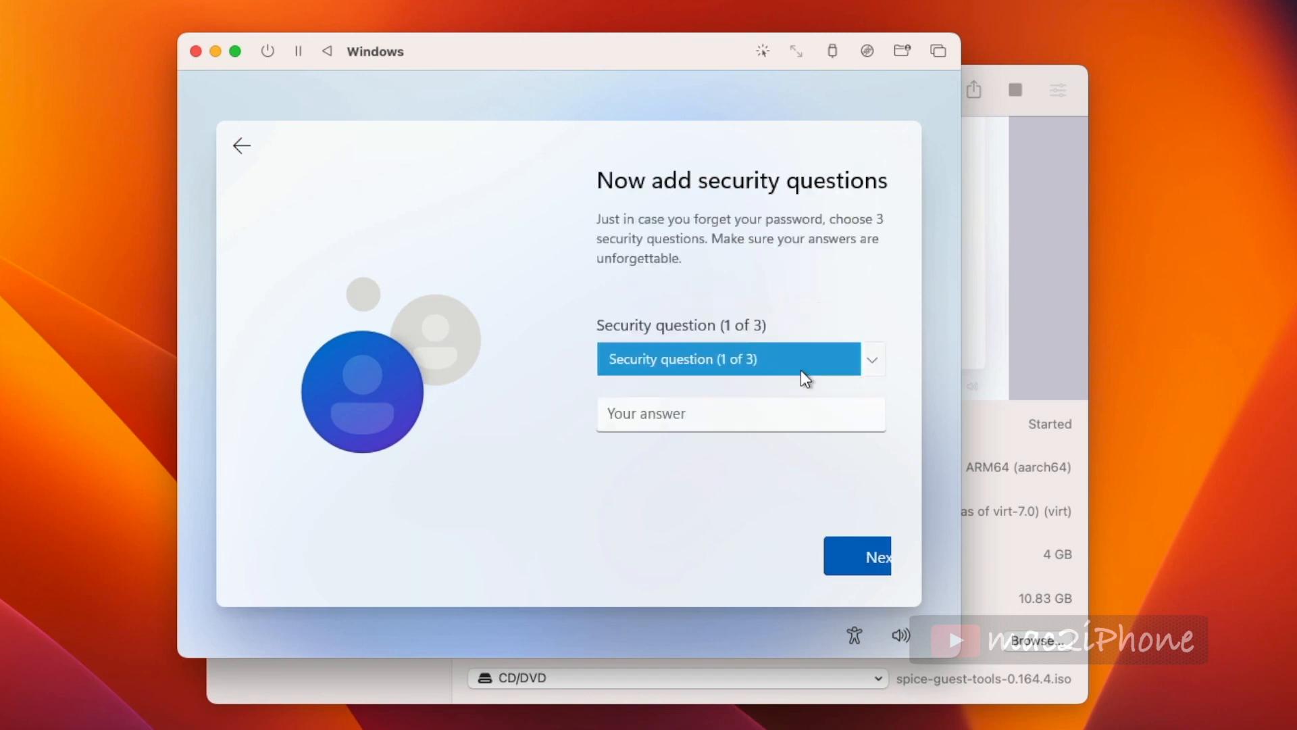
- Choose the three security questions with their answers and continue
left_click(806, 366)
left_click(770, 396)
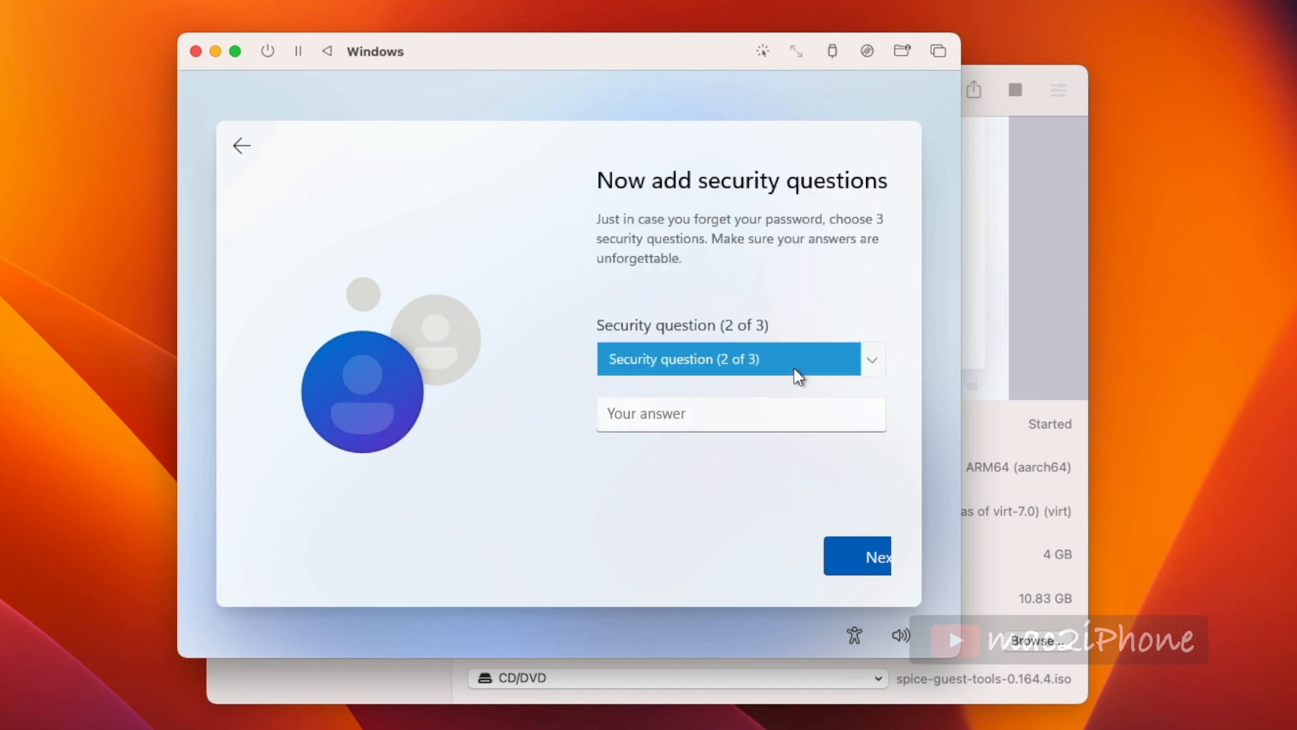
left_click(796, 374)
left_click(735, 406)
left_click(868, 554)
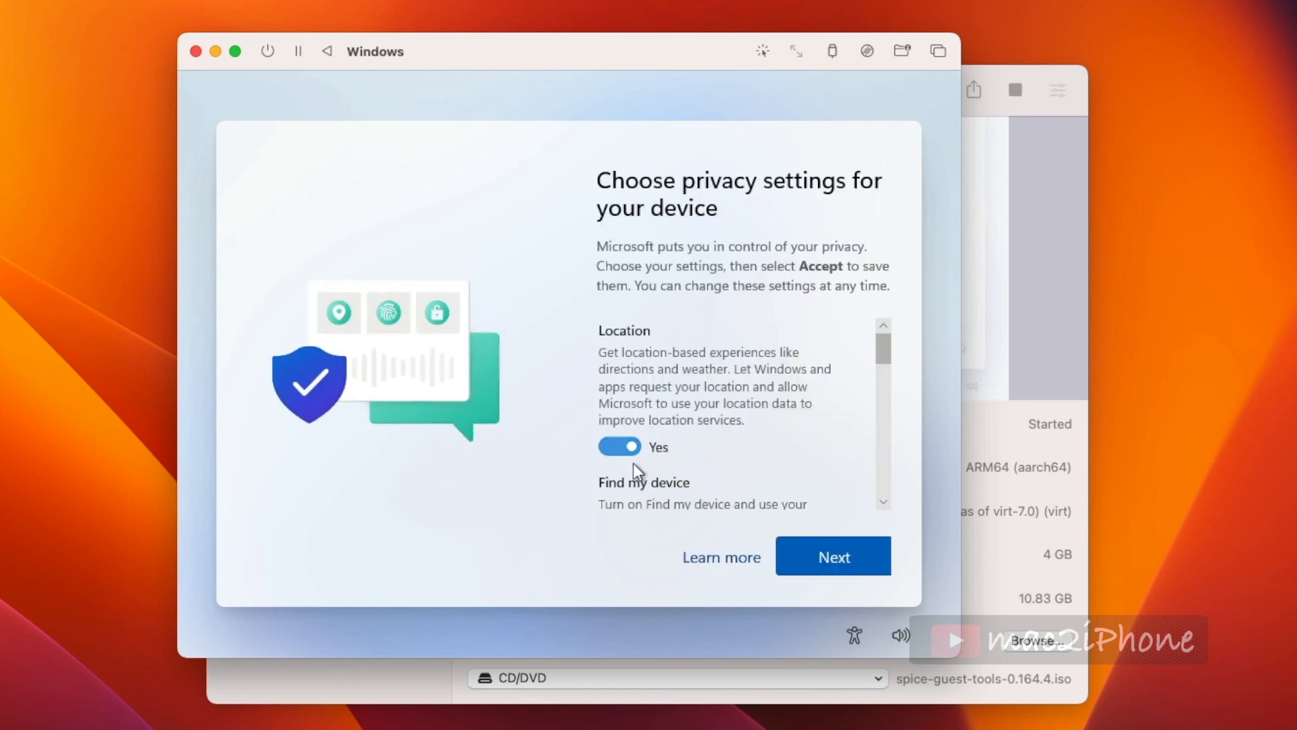
- Accept the privacy settings to finish Windows setup and reach the desktop
left_click_drag(883, 348, 884, 288)
left_click(838, 553)
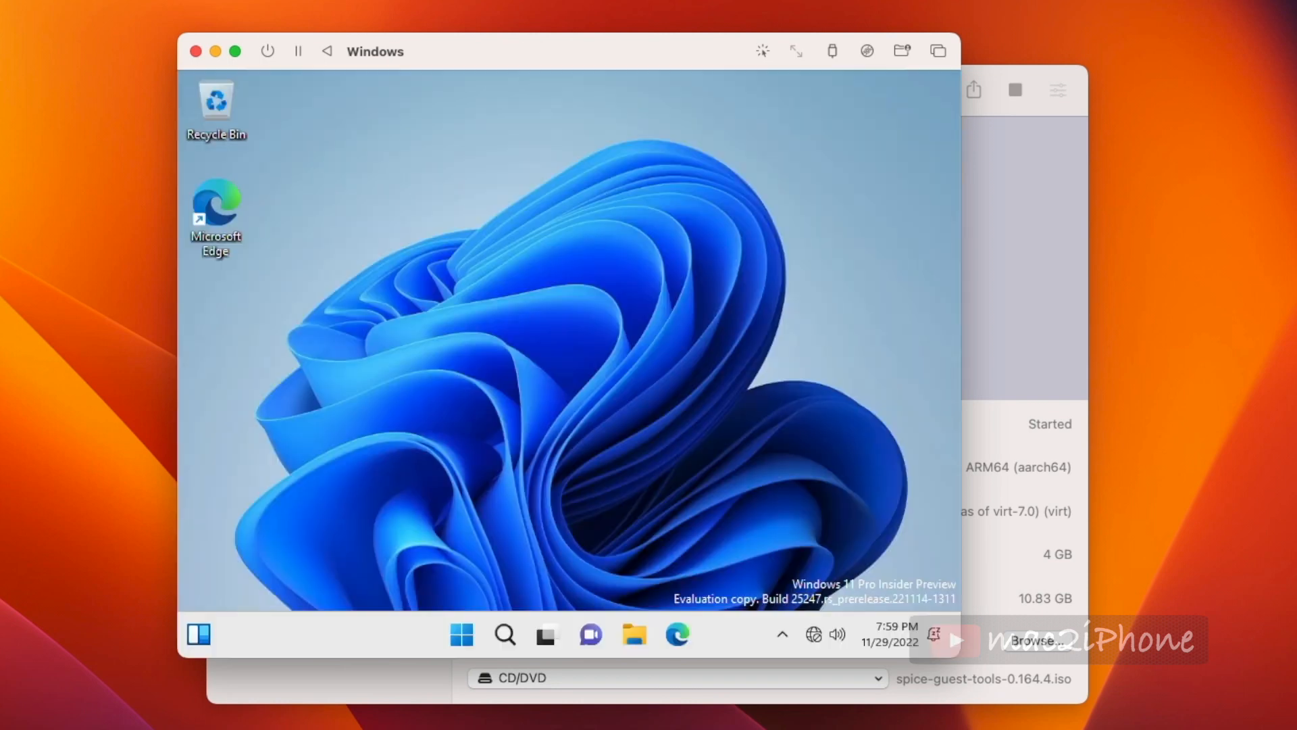
key("super")
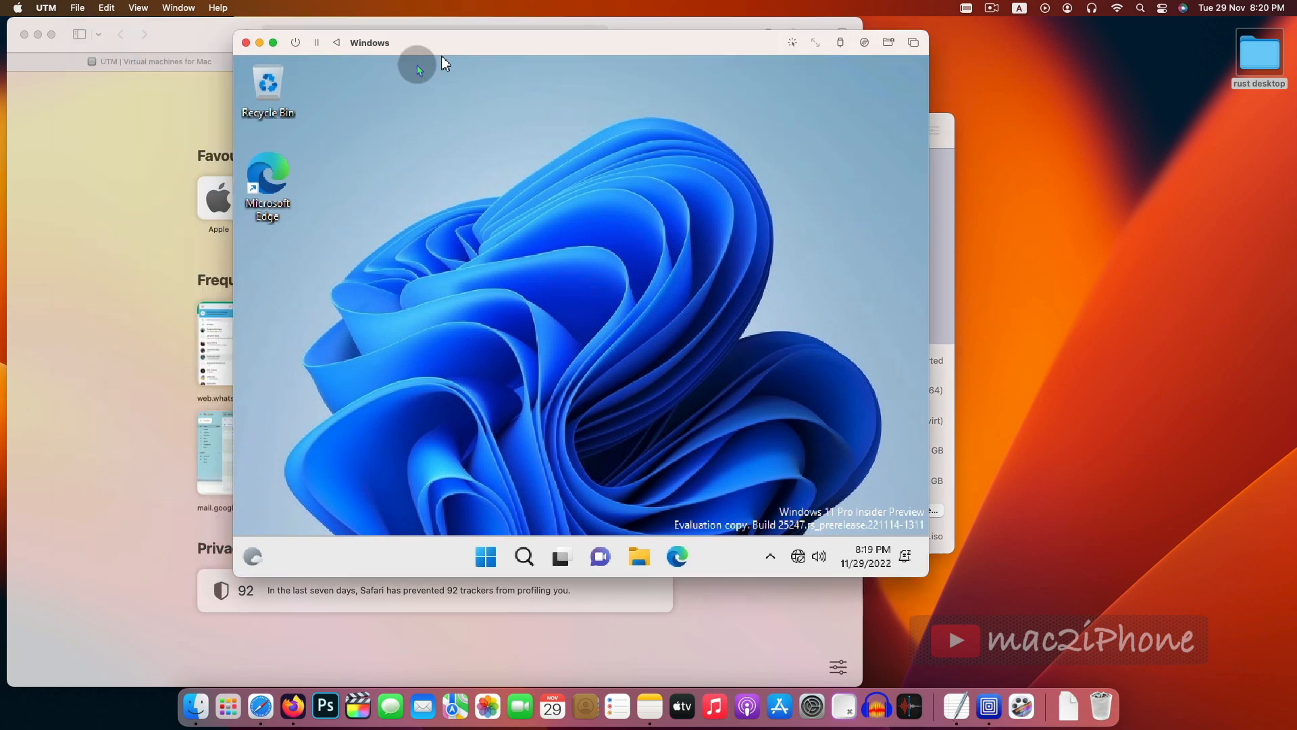
- Launch Microsoft Edge from the Windows taskbar
left_click(677, 556)
key("e")
left_click(358, 518)
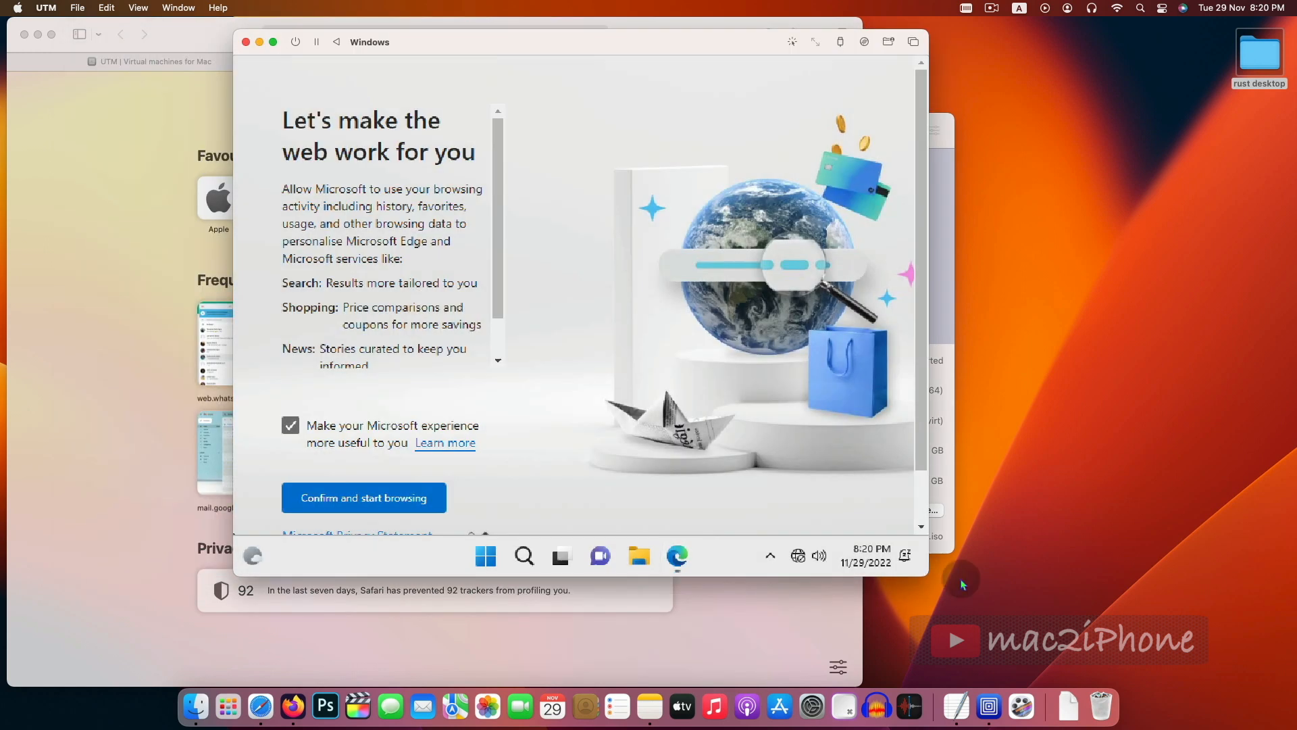
left_click(486, 556)
right_click(677, 556)
left_click(606, 508)
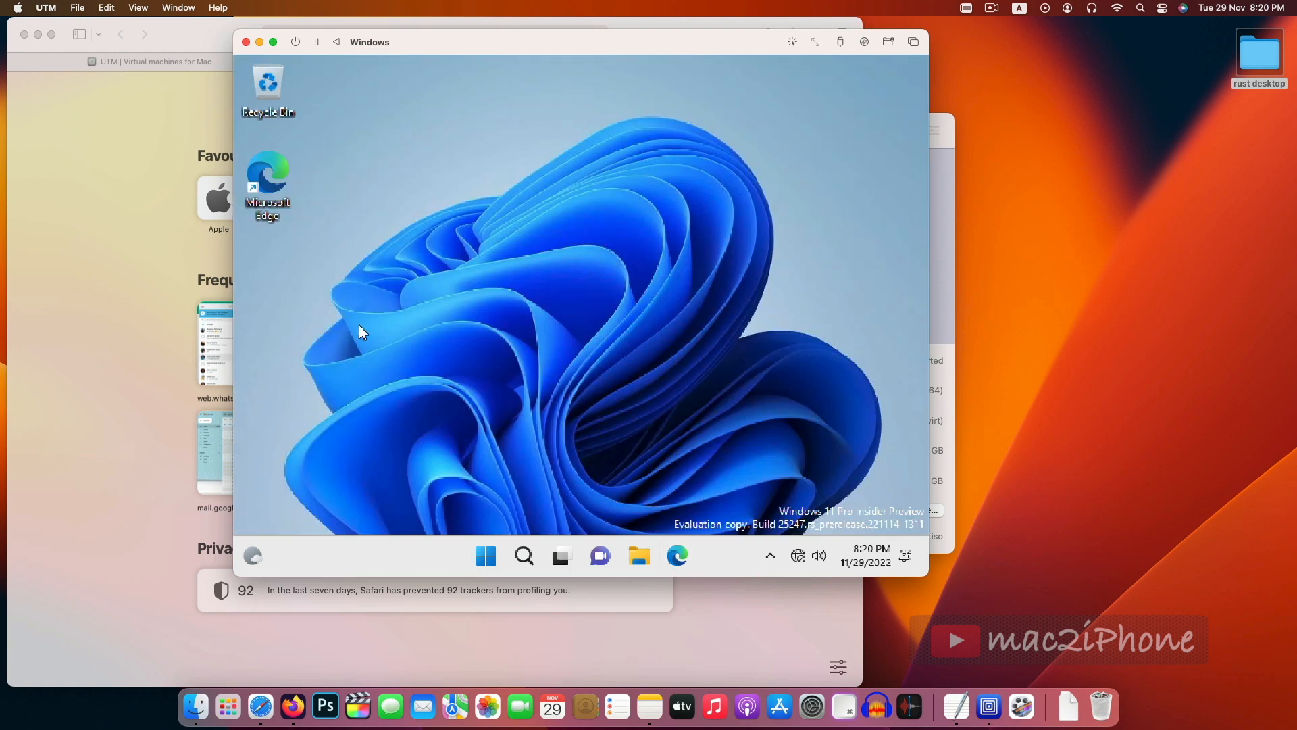
- Switch to Safari and open the pasted UTM Windows documentation page in a new tab
left_click(116, 327)
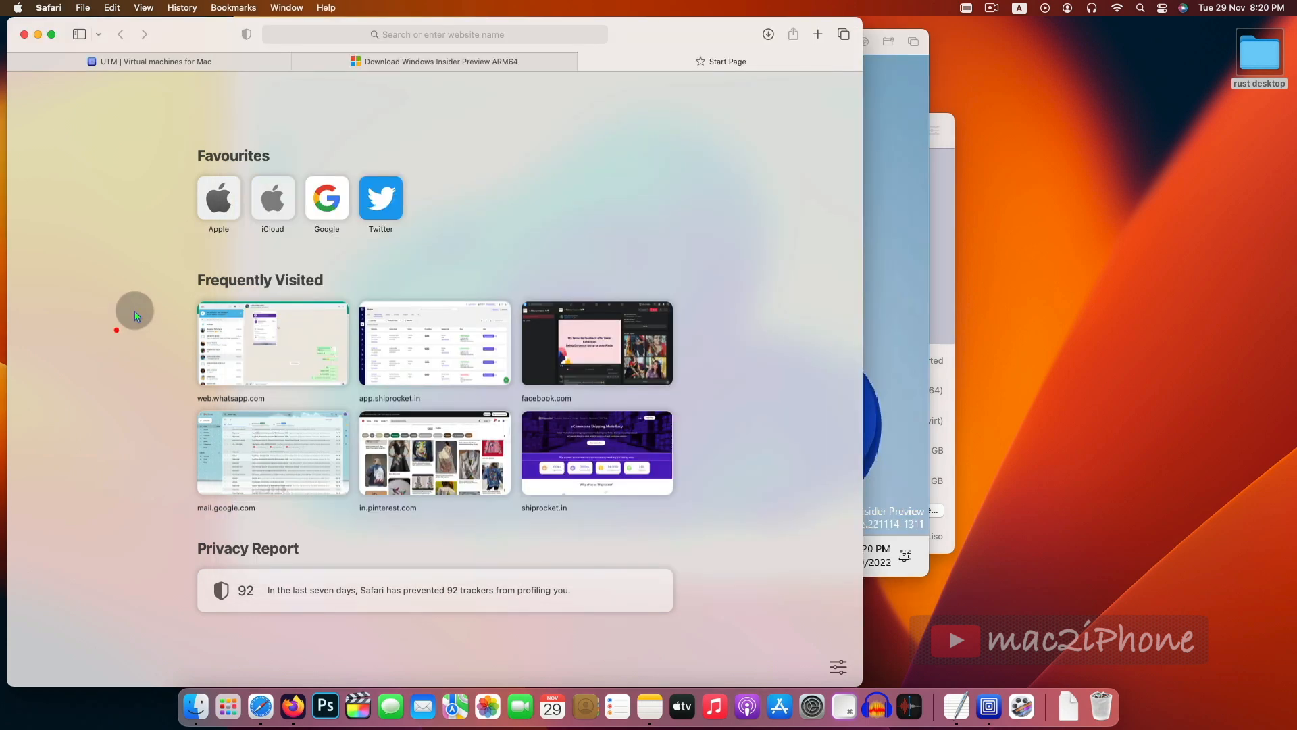
left_click(819, 35)
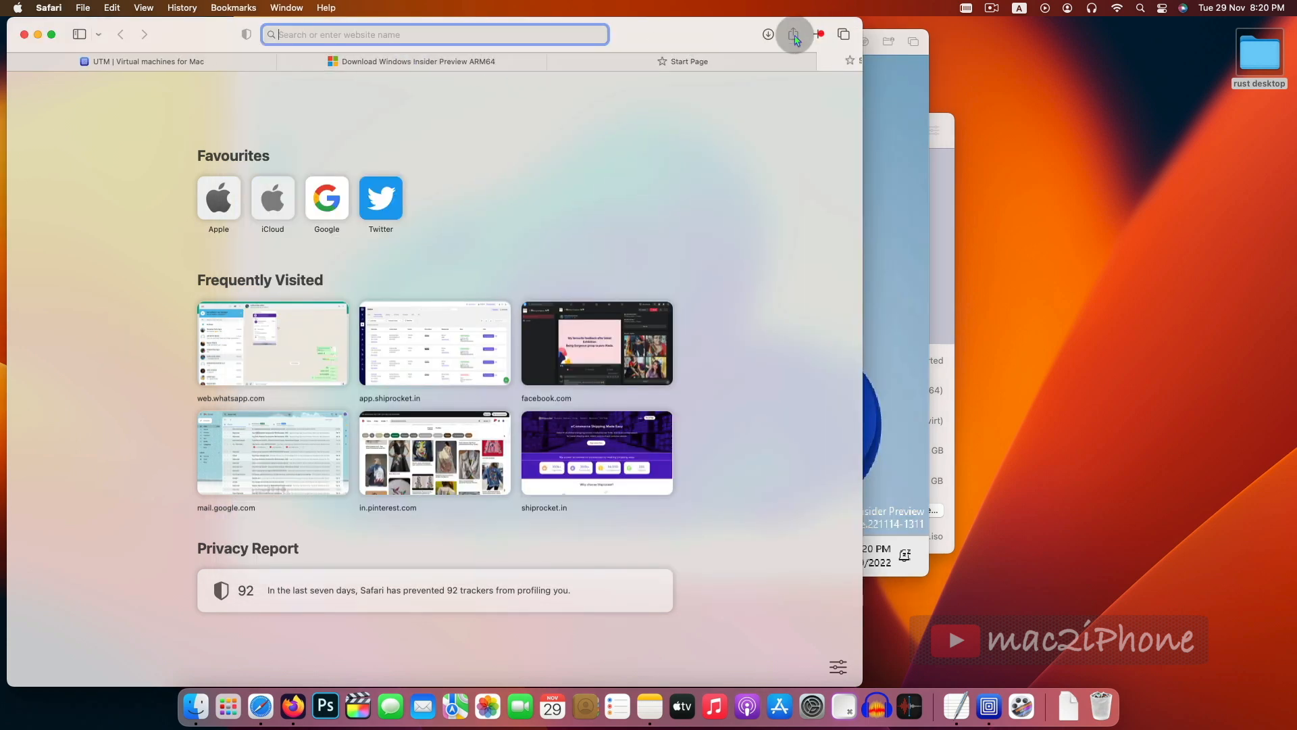
type("https://docs.getutm.app/guest-support/windows/#windows-xp-and-higher")
key("Return")
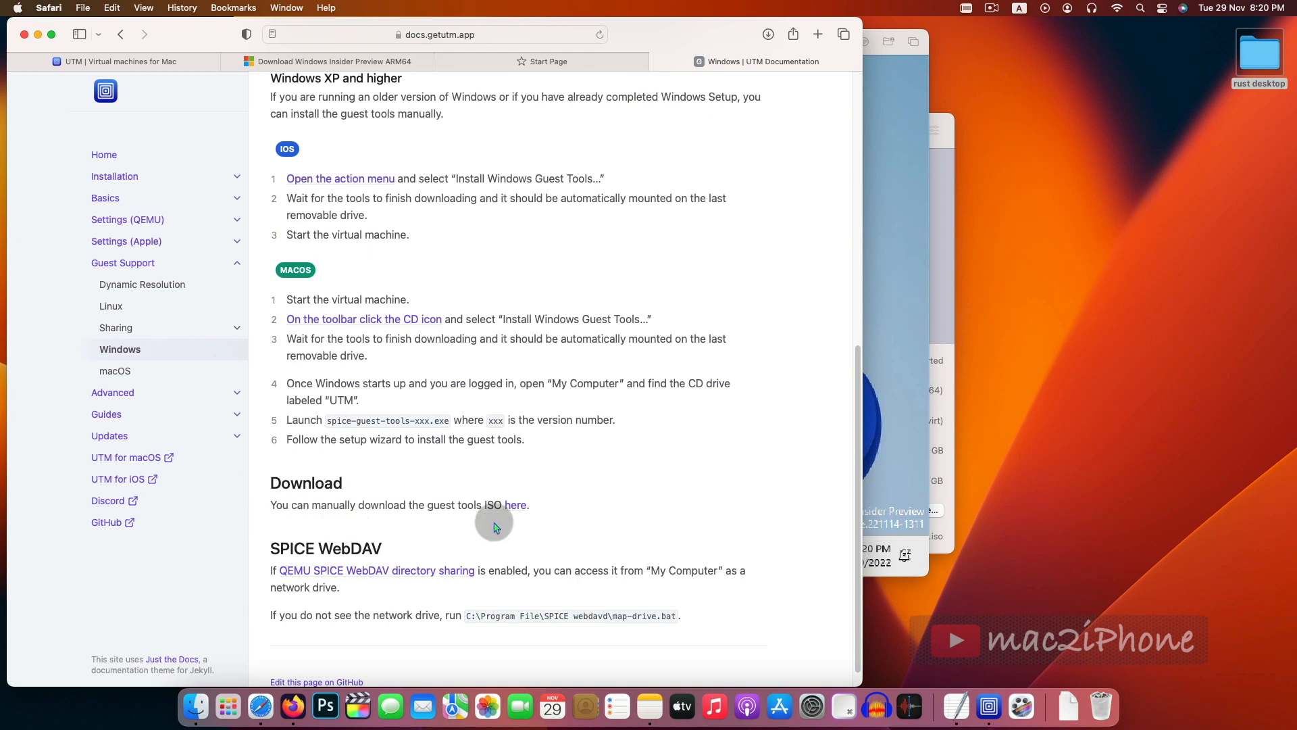
- Download the guest tools ISO, allowing downloads from docs.getutm.app, and check the downloads list
left_click(517, 512)
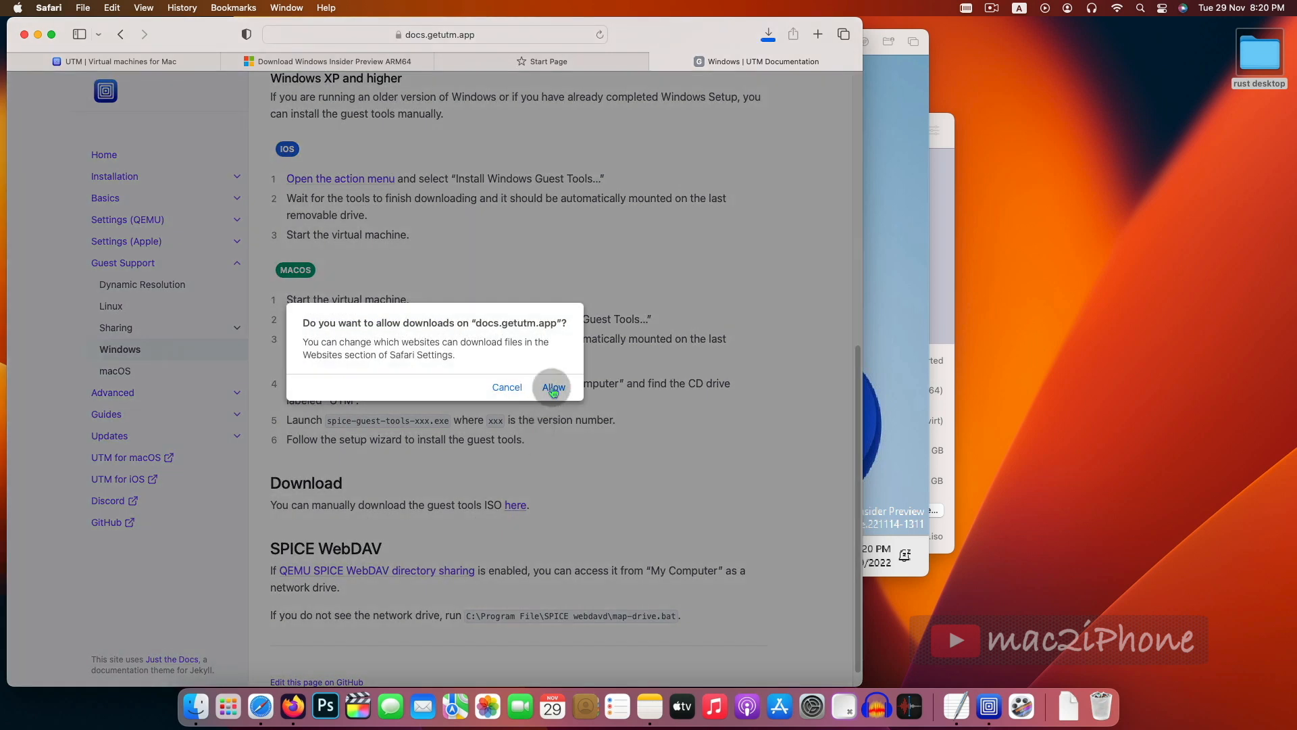
left_click(550, 385)
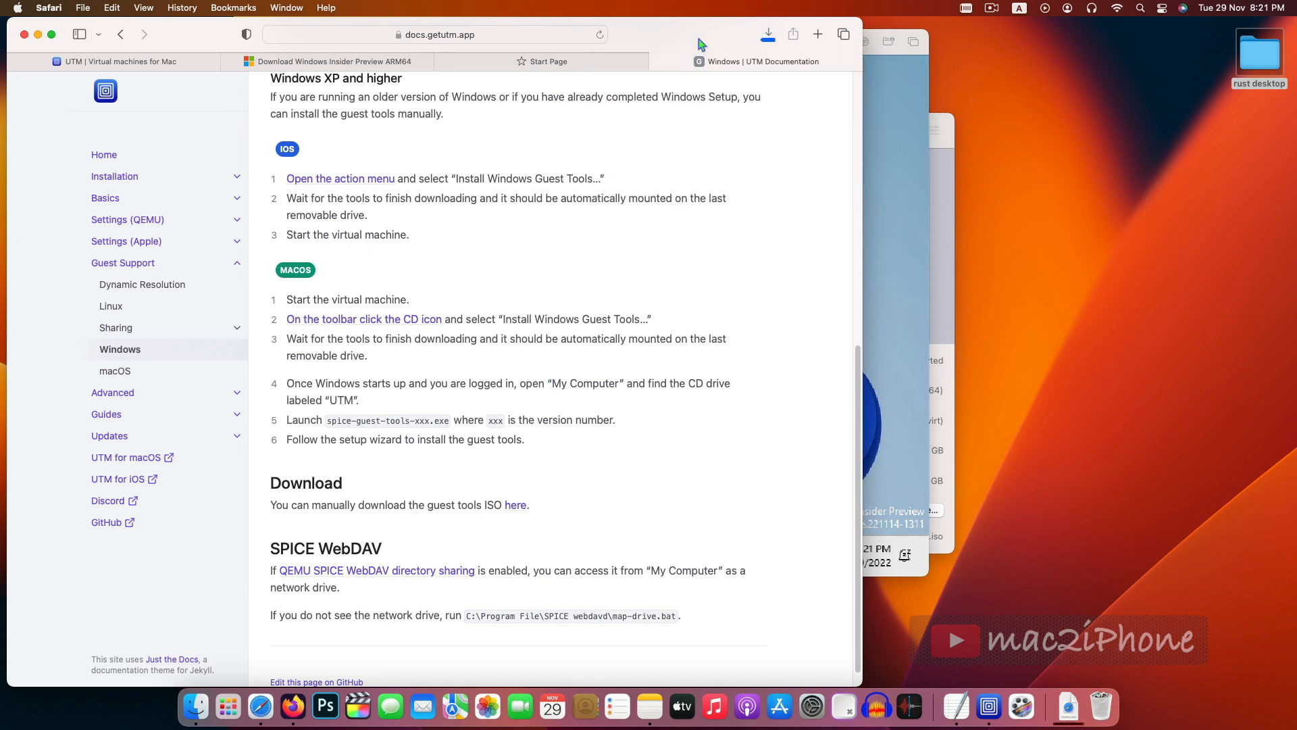
left_click(768, 35)
- Bring up the UTM window and mount spice-guest-tools-0.164.4.iso from Downloads as the virtual machine's CD/DVD
left_click(926, 100)
left_click(668, 414)
left_click(869, 439)
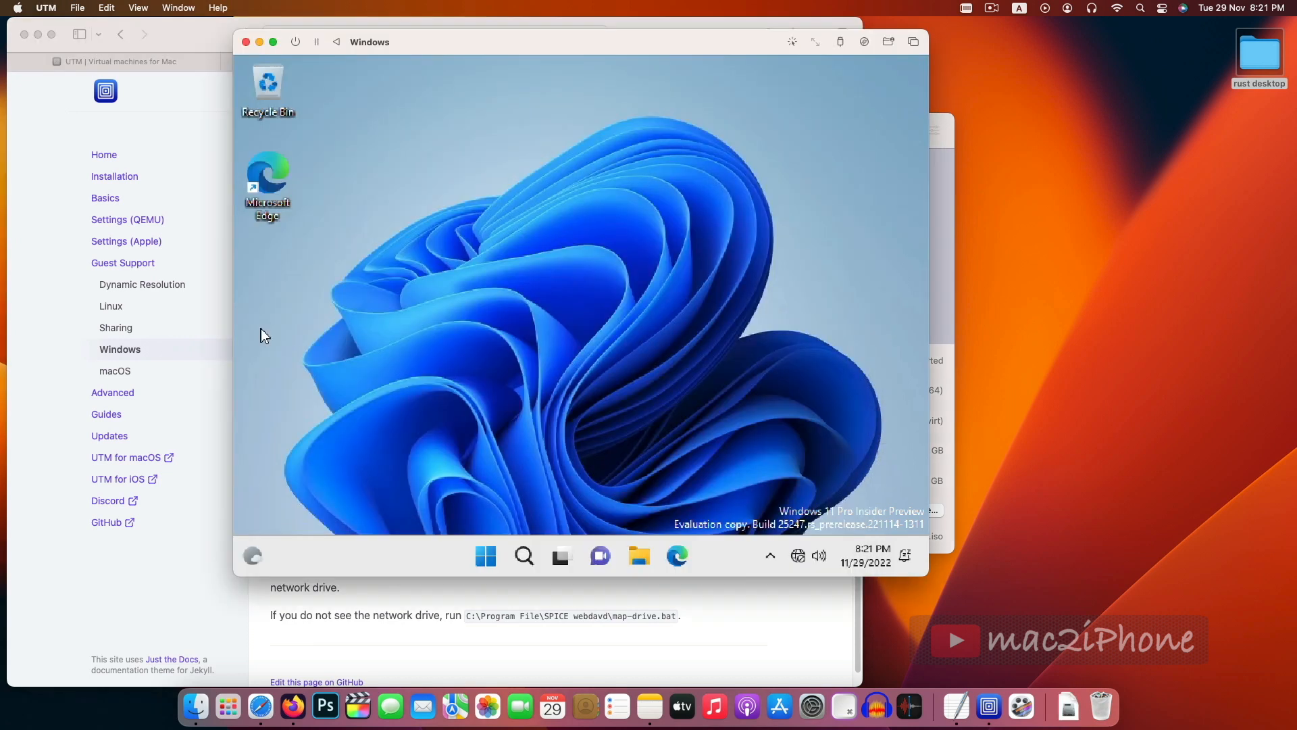
left_click(950, 302)
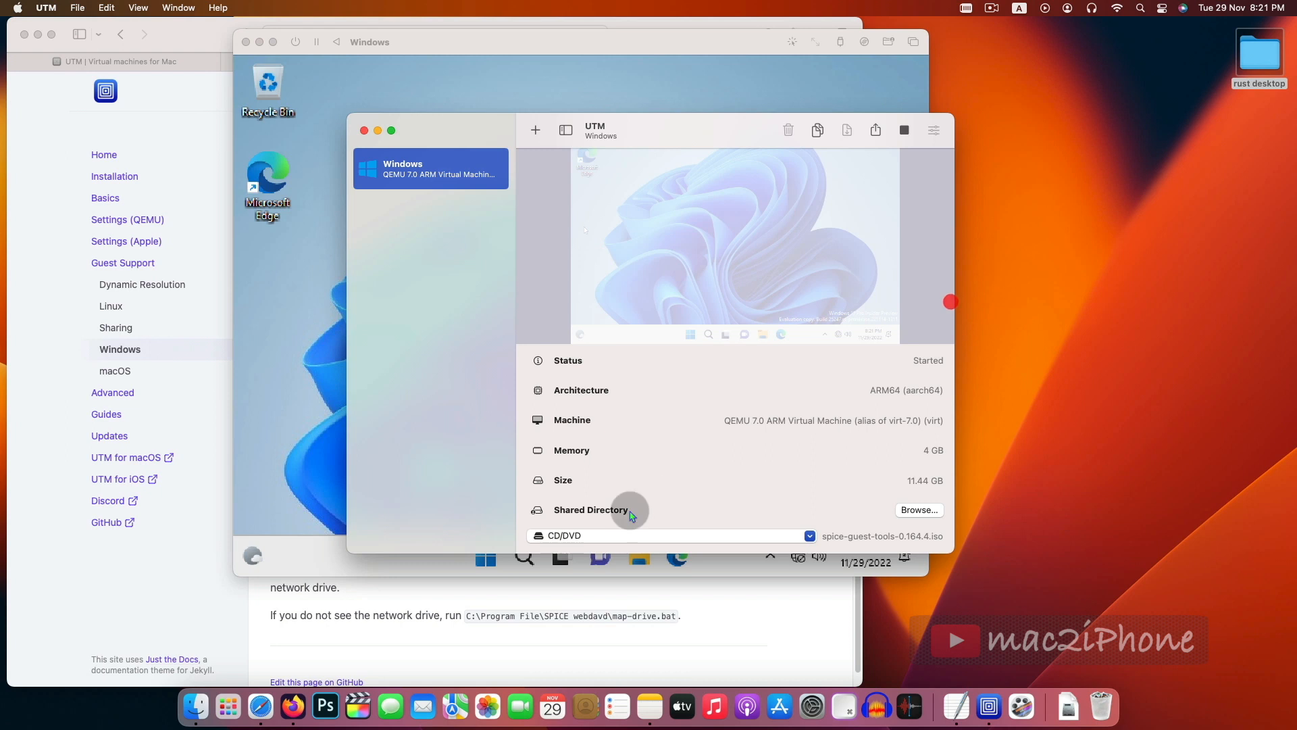
left_click(810, 535)
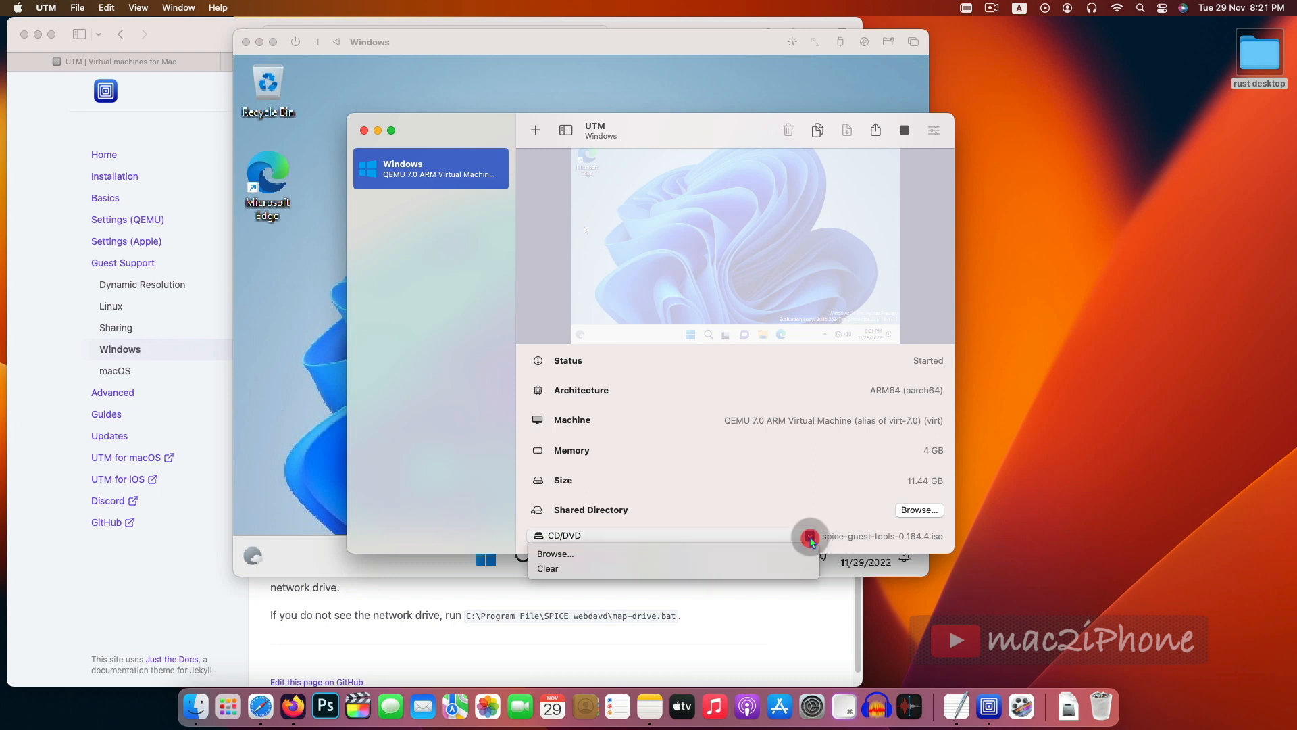
left_click(457, 466)
left_click_drag(440, 127, 543, 120)
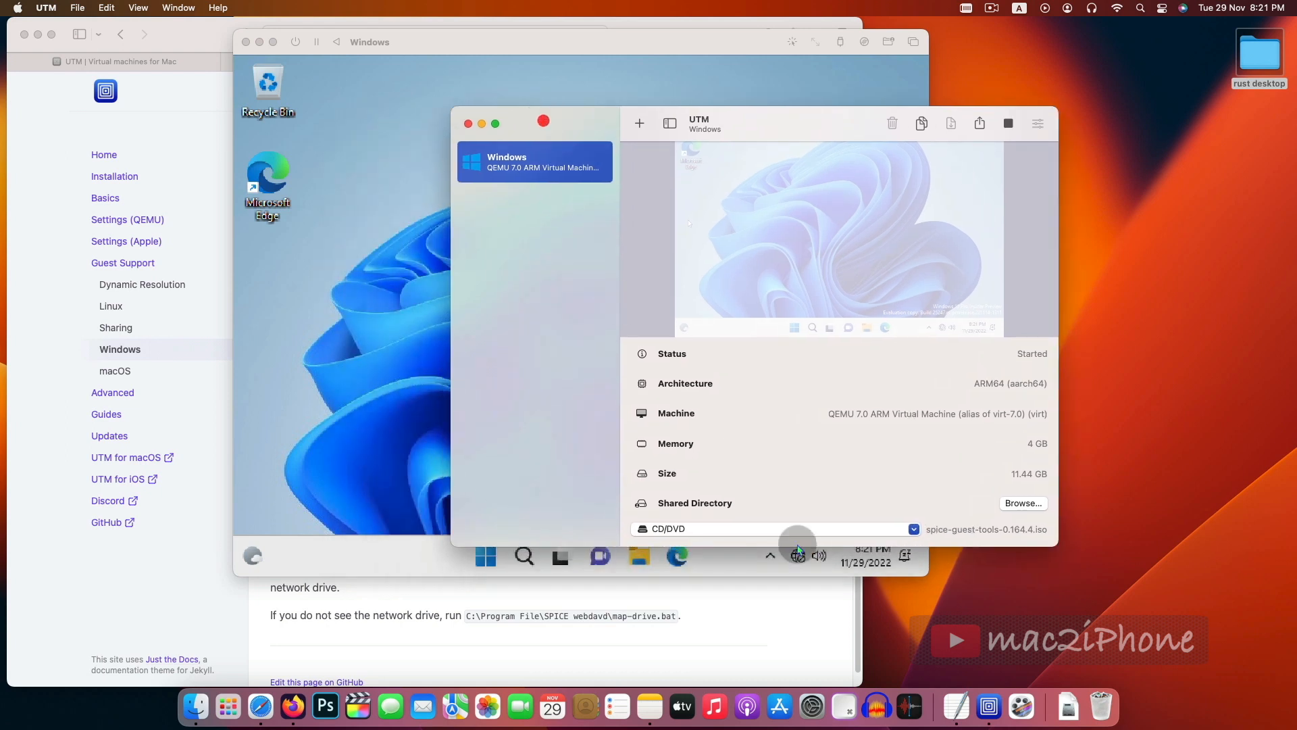
left_click(887, 524)
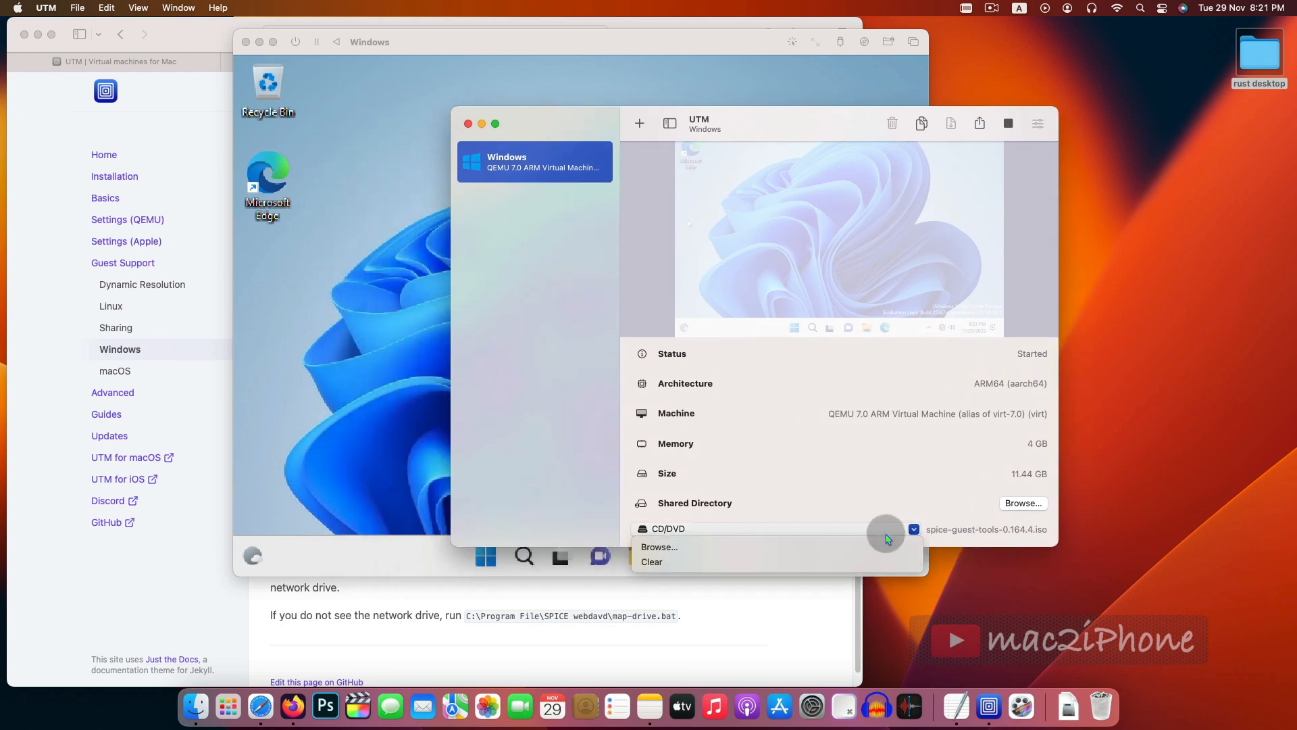
left_click(666, 549)
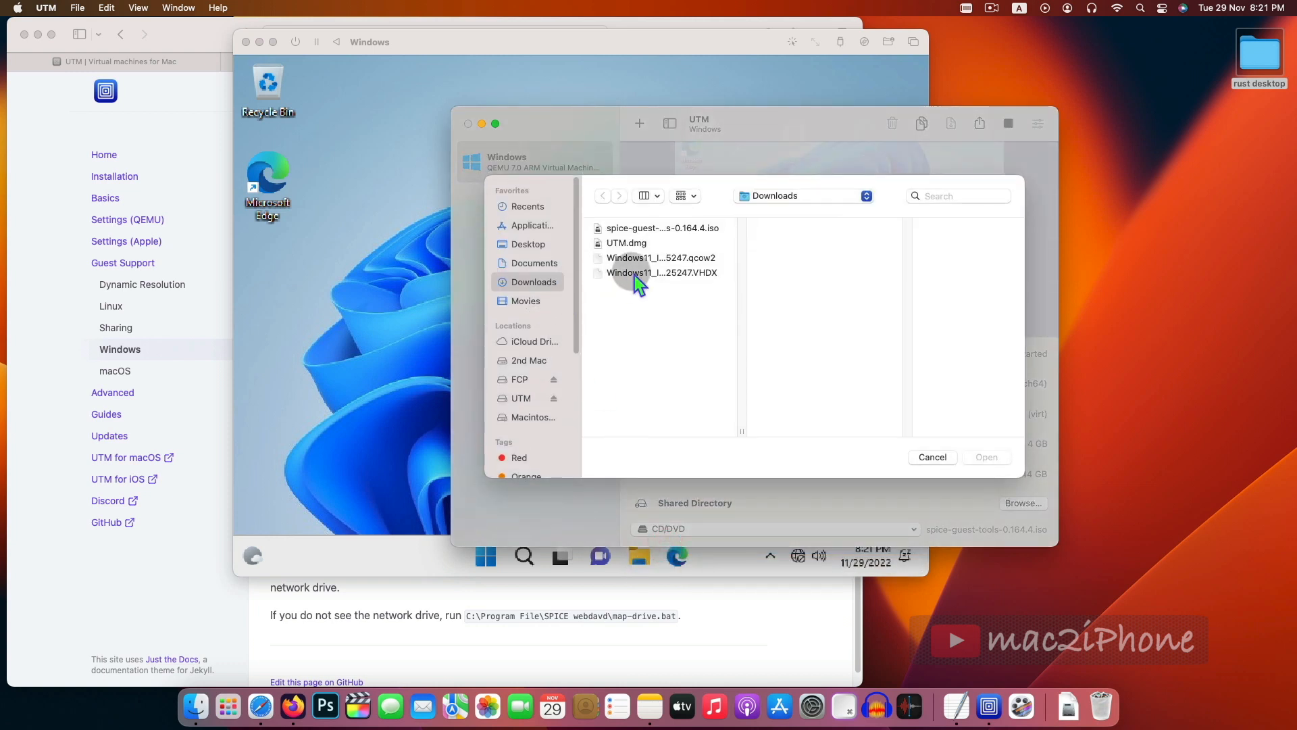
left_click(534, 281)
left_click(627, 228)
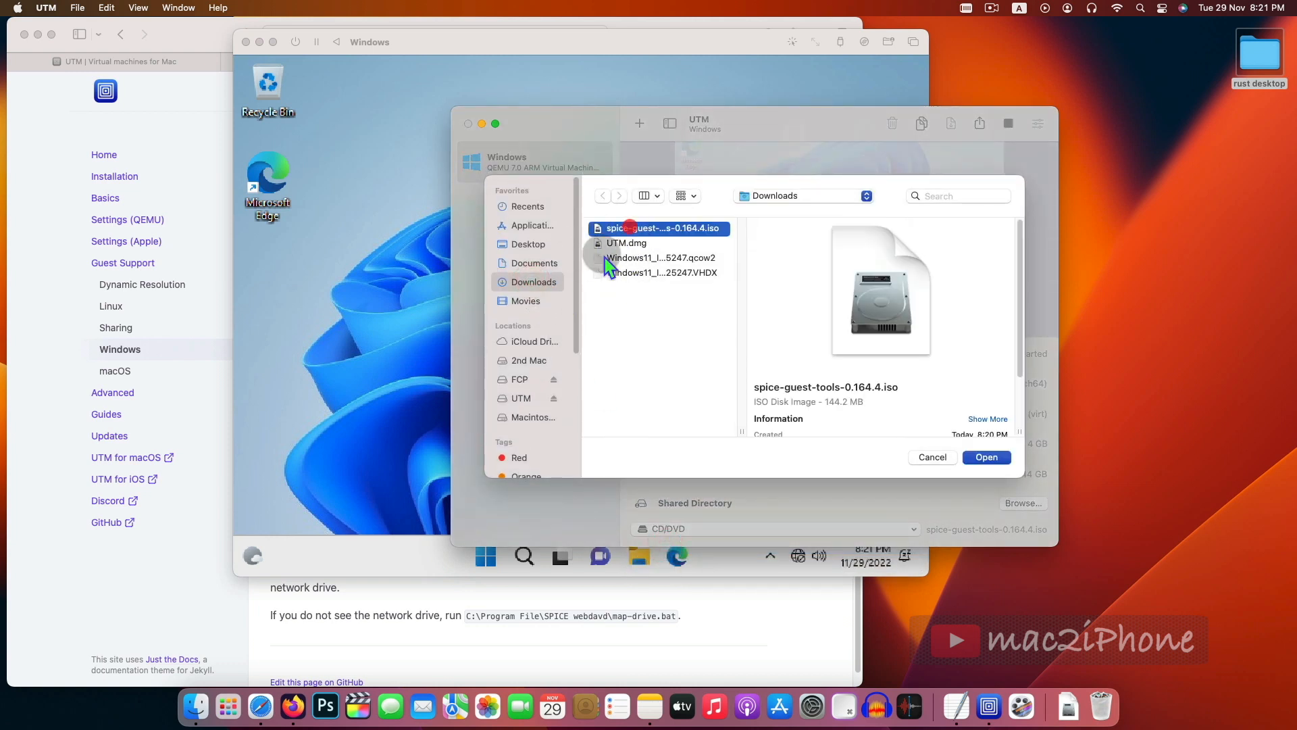
left_click(985, 458)
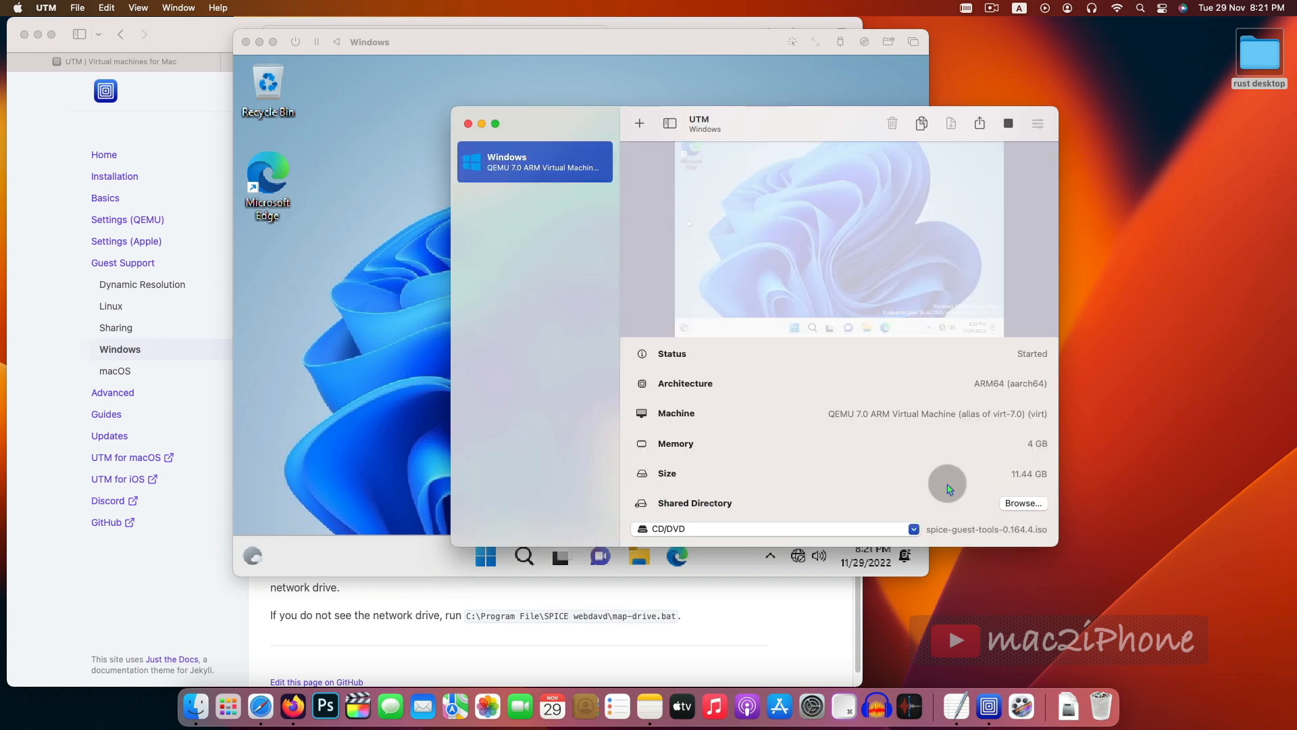
- Open the mounted UTM CD drive in File Explorer inside Windows
left_click(338, 413)
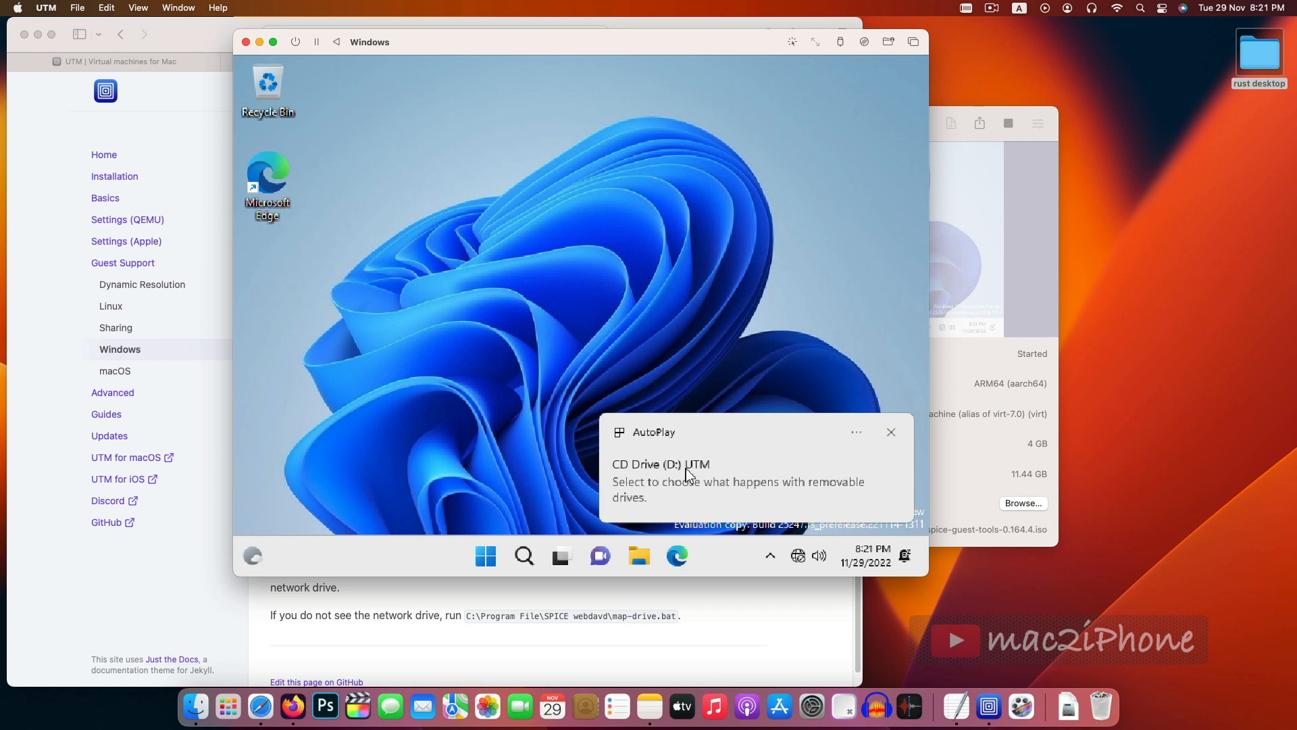
left_click(648, 489)
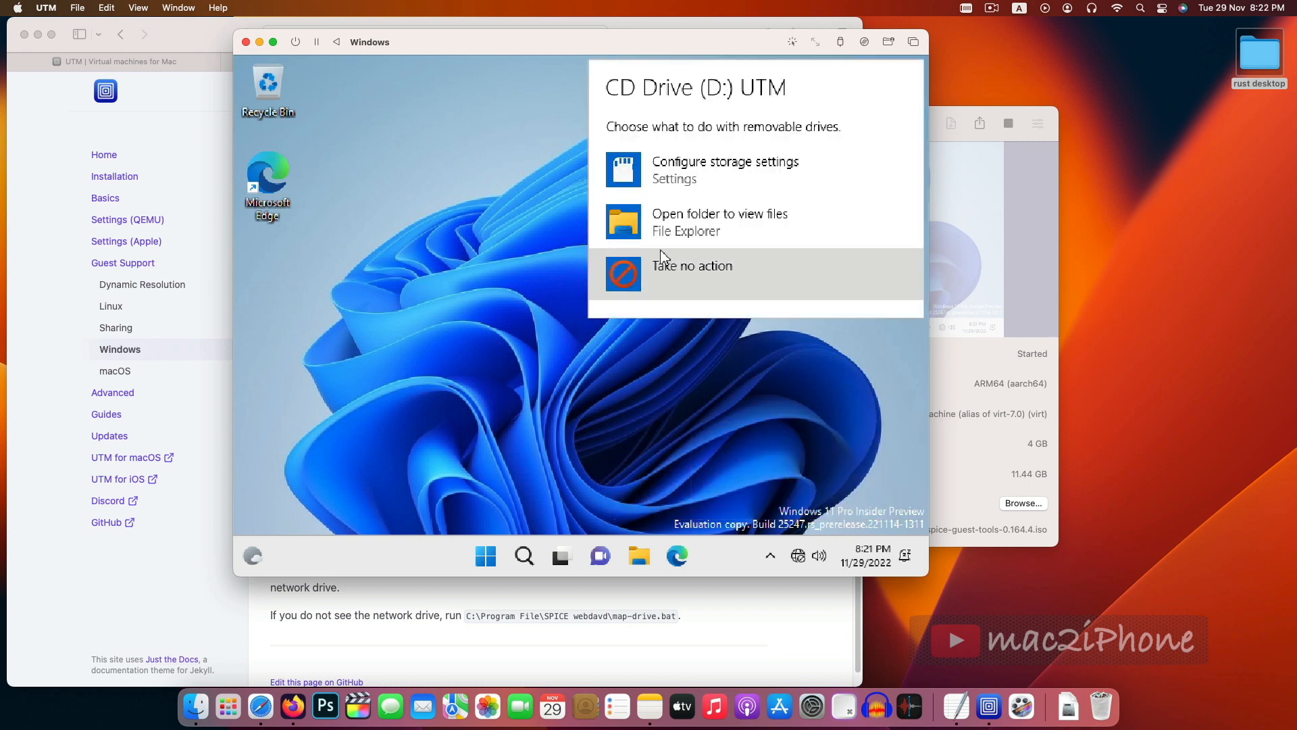
left_click(671, 229)
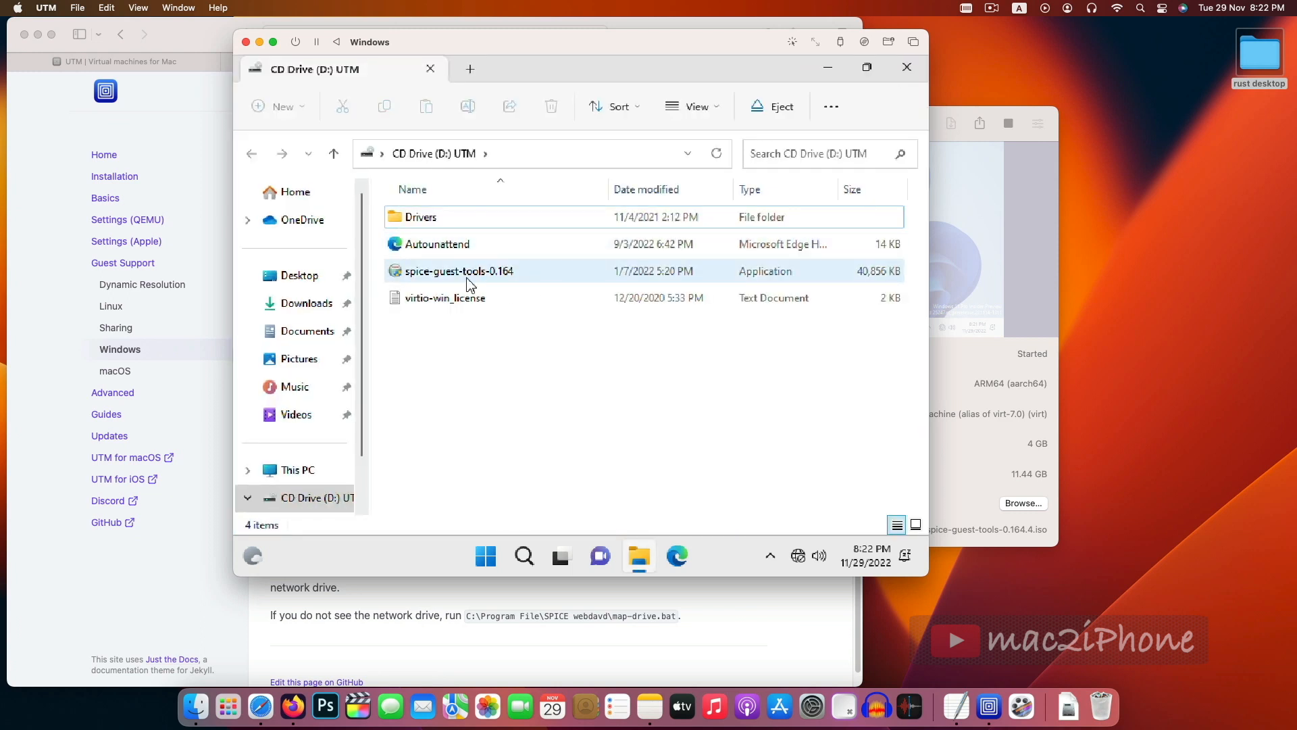
- Run the SPICE guest tools installer from the CD drive, approve it, accept the licence, and finish with an immediate reboot
left_click(430, 278)
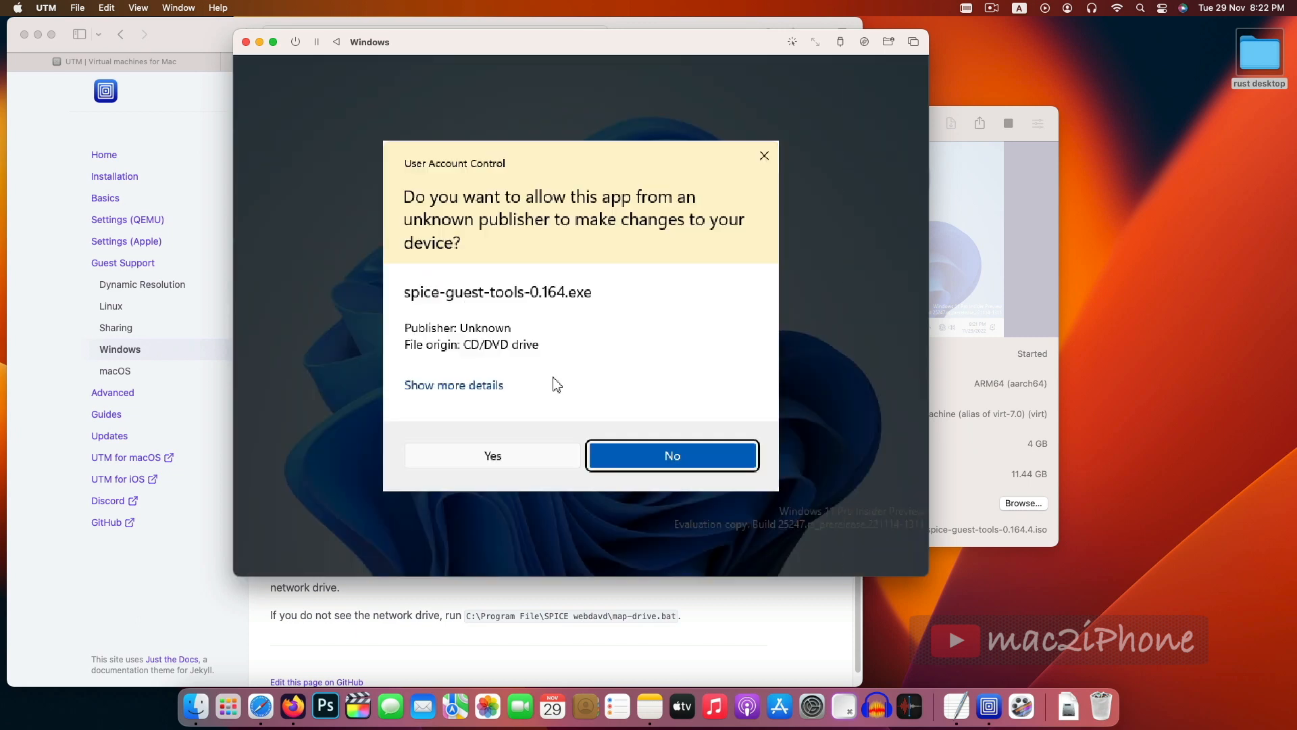
left_click(519, 459)
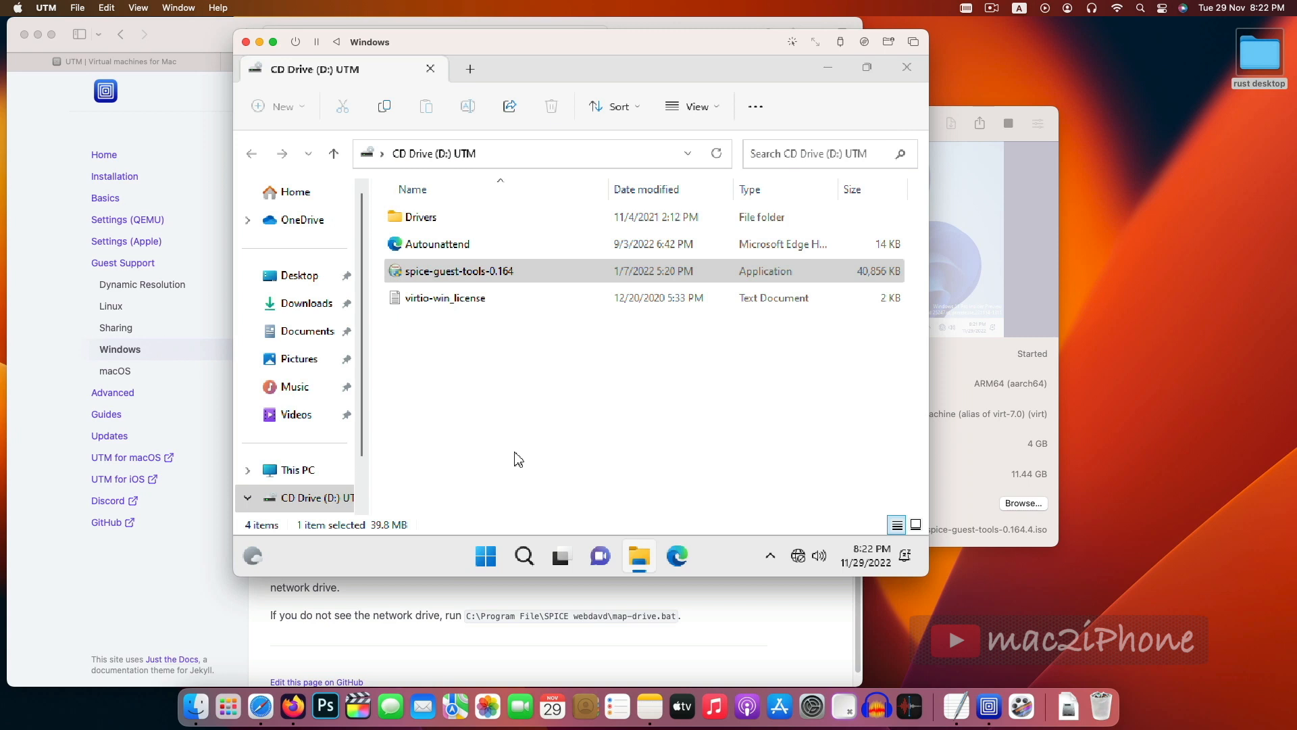
left_click(670, 444)
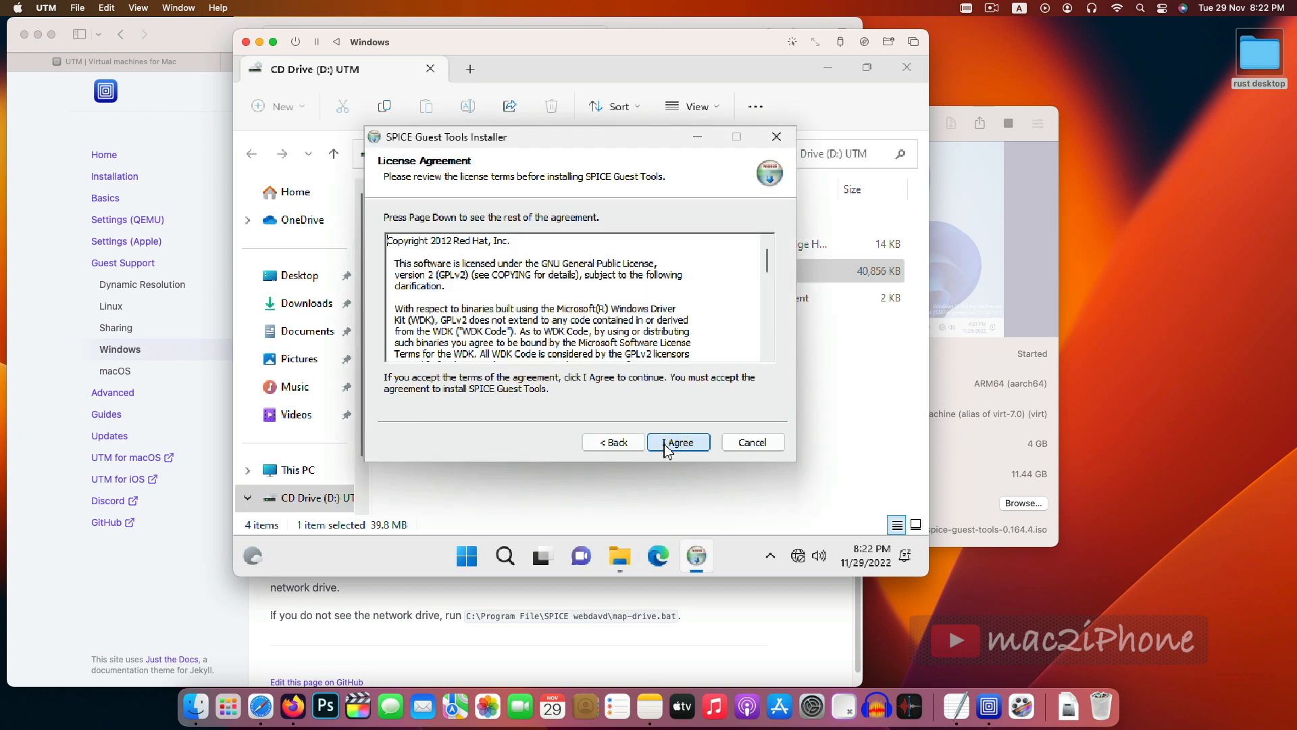
left_click(669, 444)
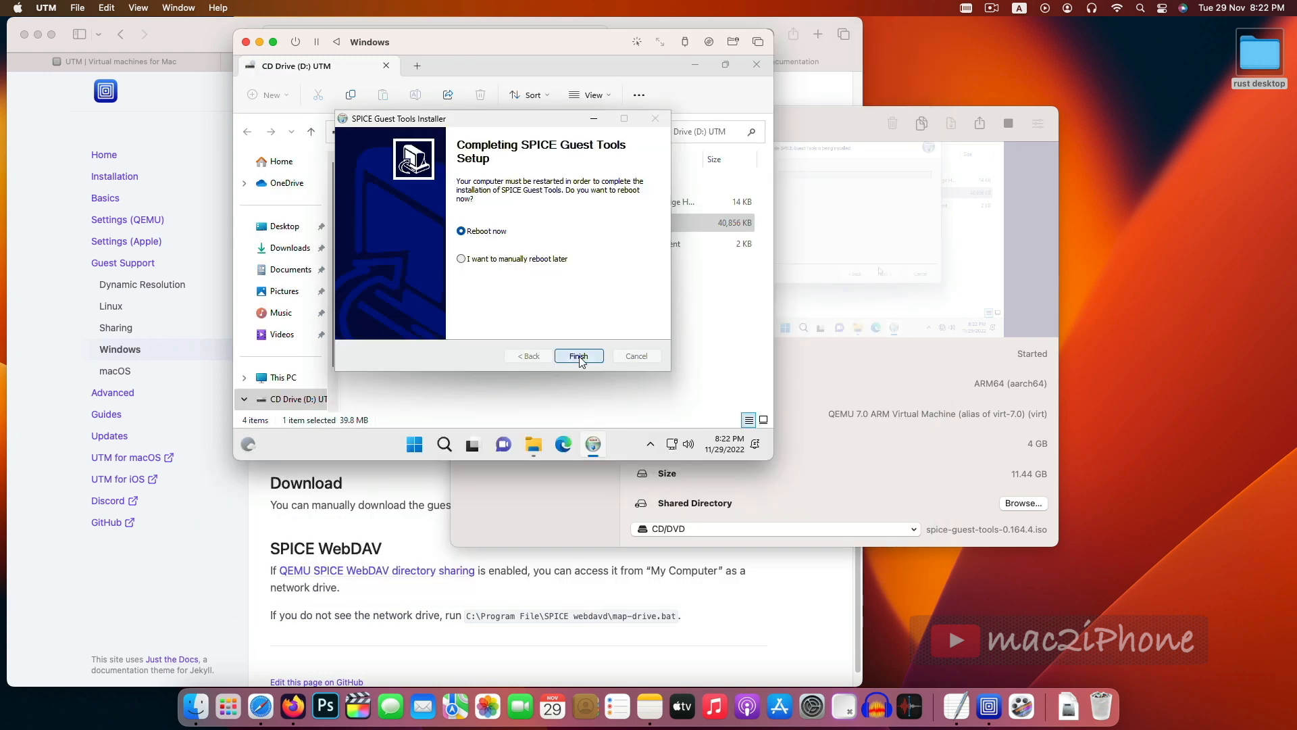
left_click(579, 357)
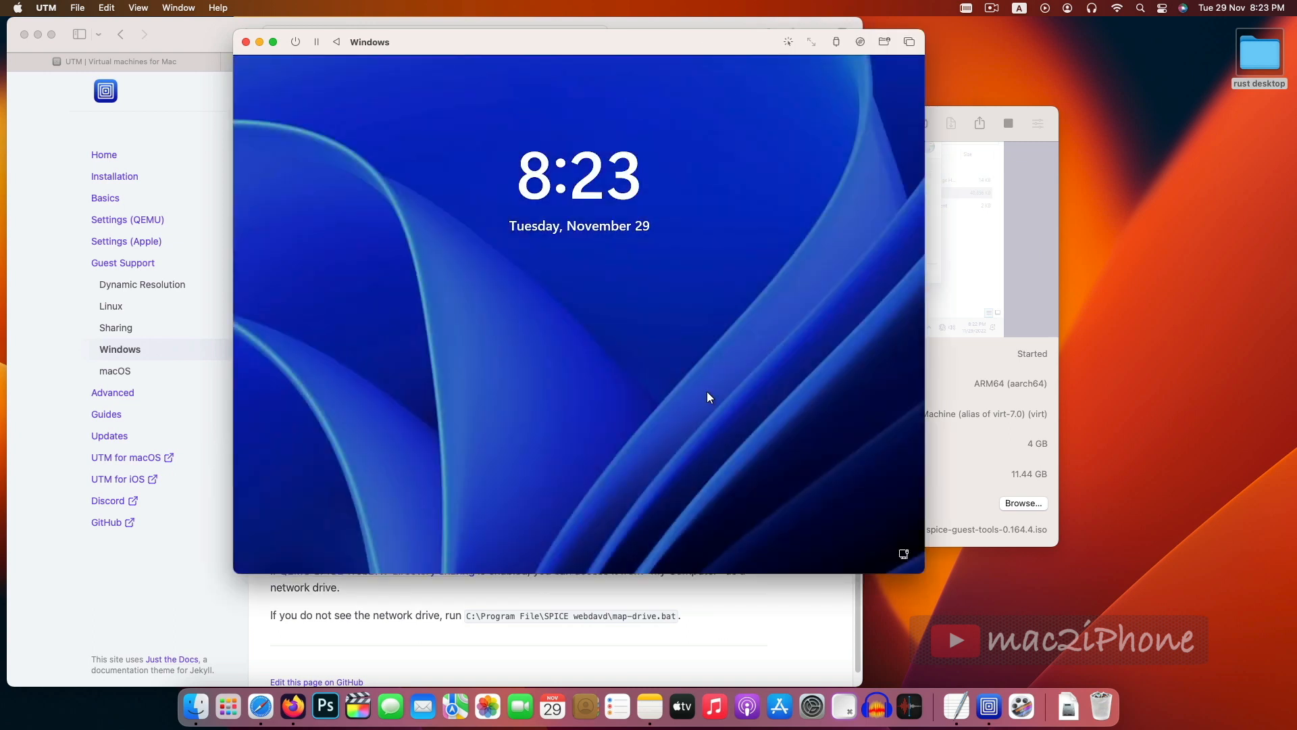
- After the reboot, set the Windows display resolution to 1920 × 1080 and keep the changes
left_click(706, 391)
key("Return")
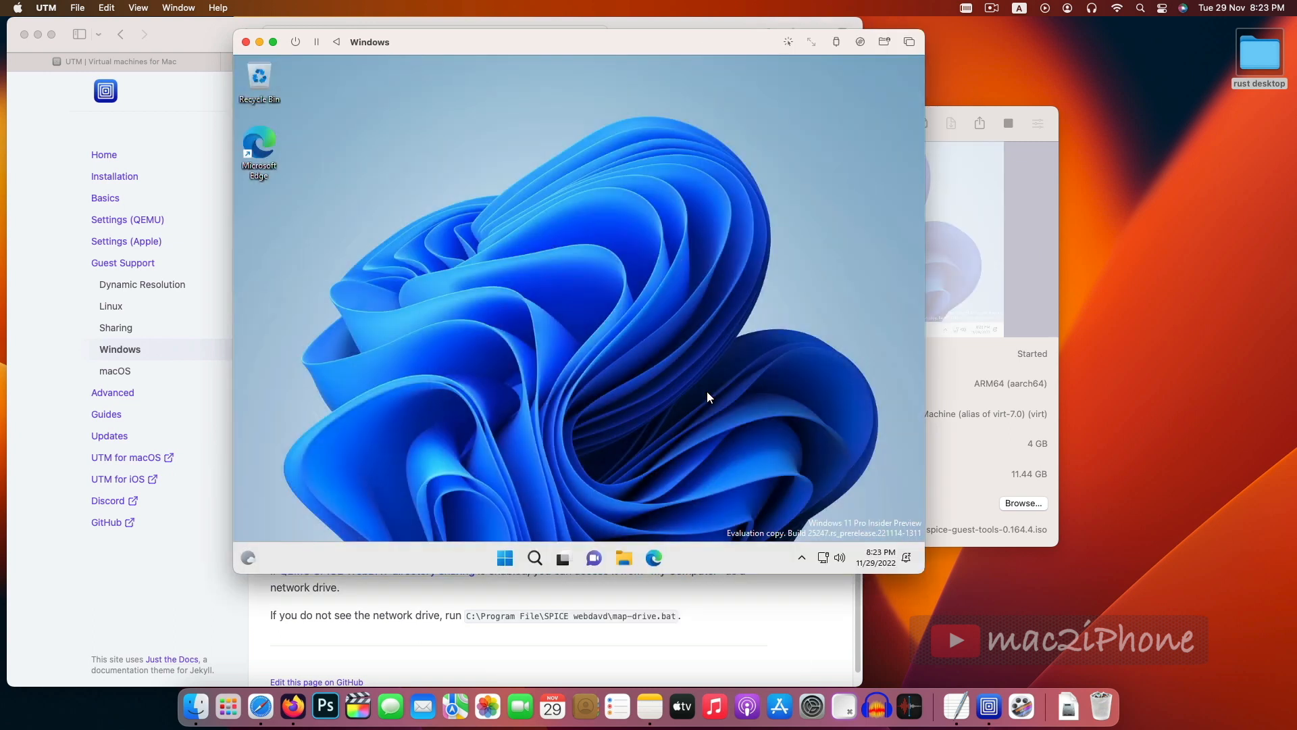
right_click(616, 318)
left_click(678, 258)
left_click(730, 423)
left_click_drag(774, 314, 775, 218)
left_click(747, 297)
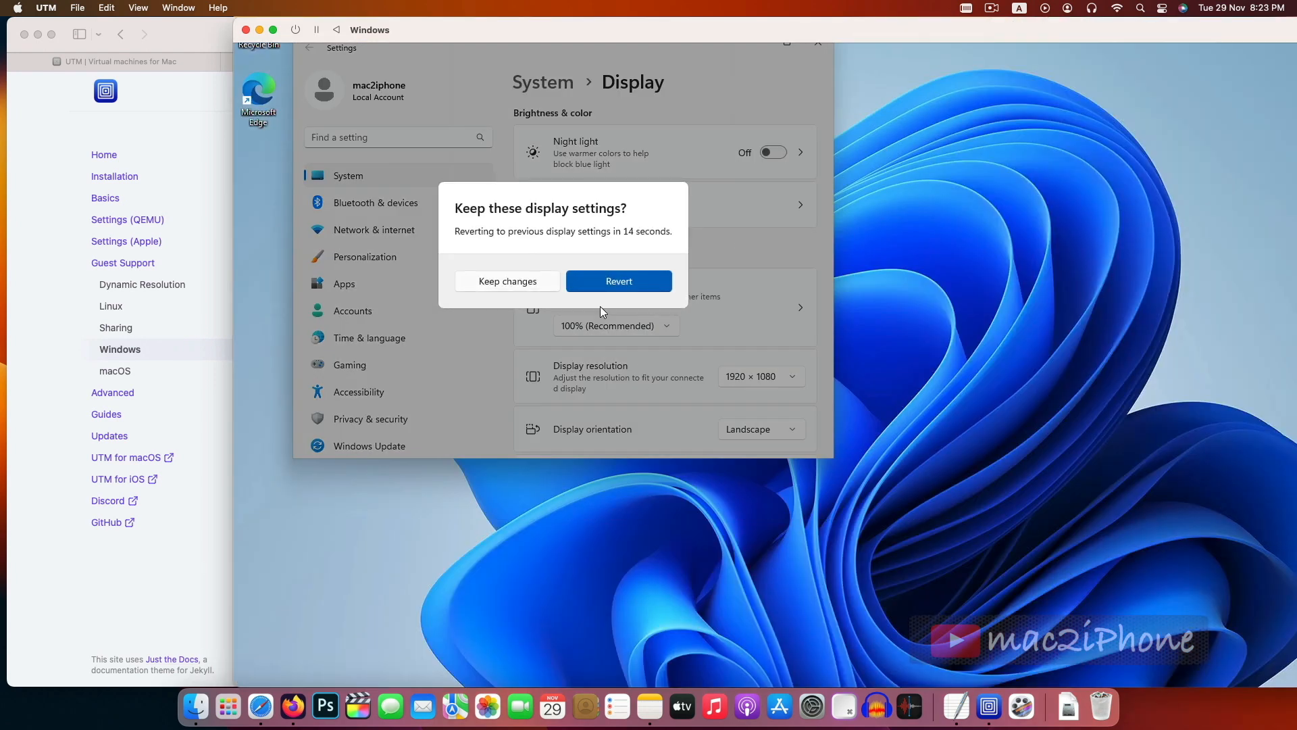
left_click(501, 288)
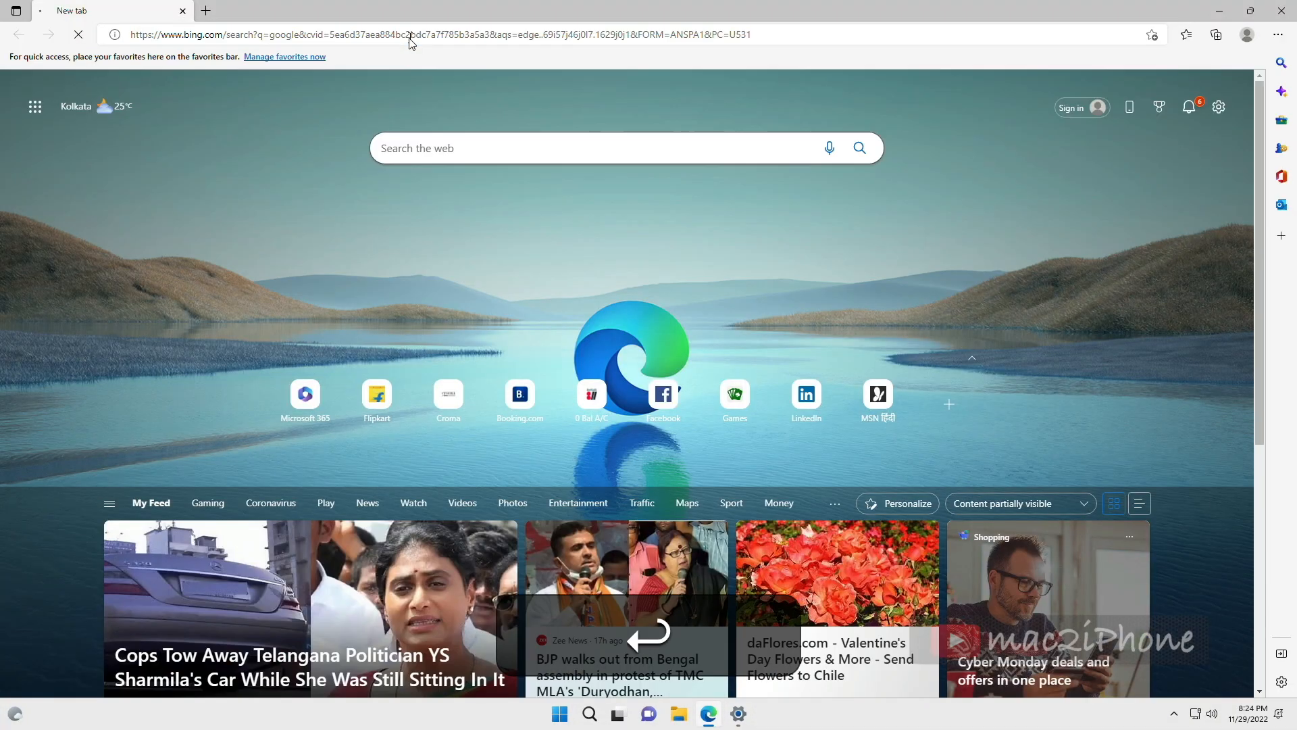
- Open youtube.com in the Windows browser
left_click(399, 35)
type("youtube.com")
key("Return")
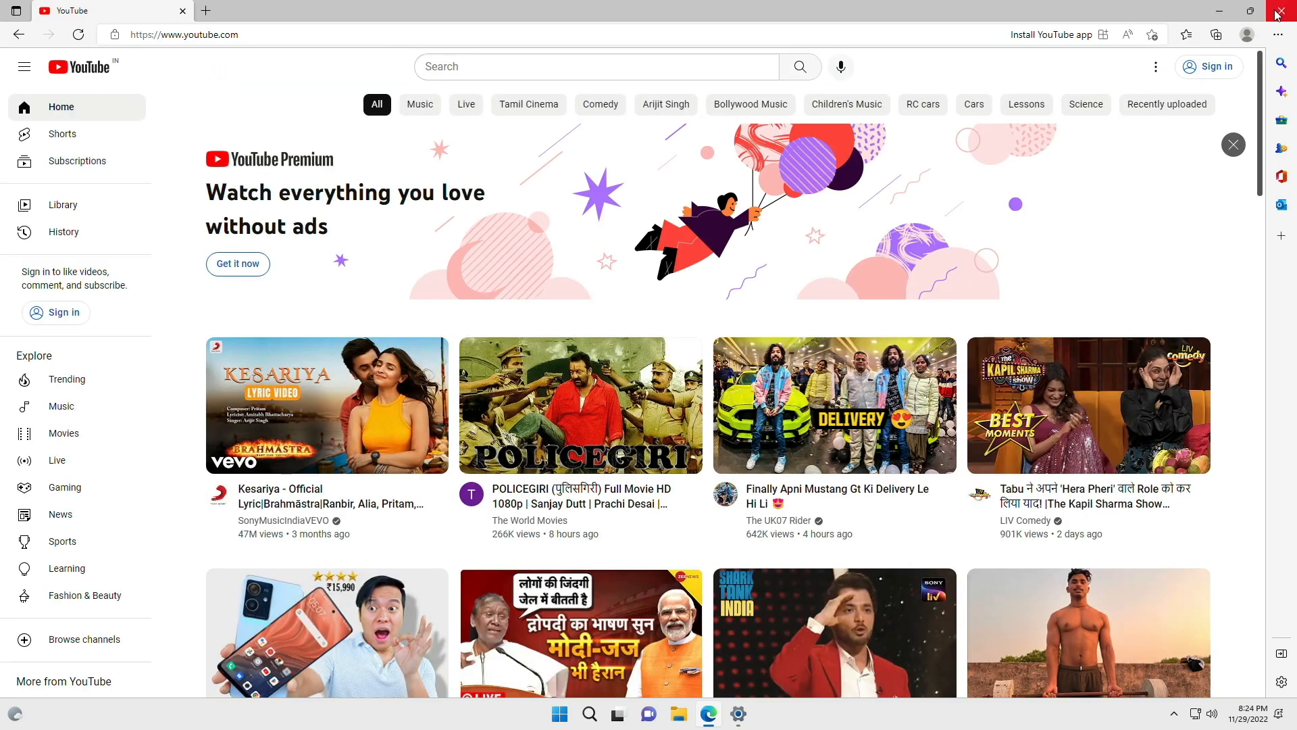
- Switch between the full-screen Windows VM and the Mac desktop, then close the UTM library window
key("ctrl+Left")
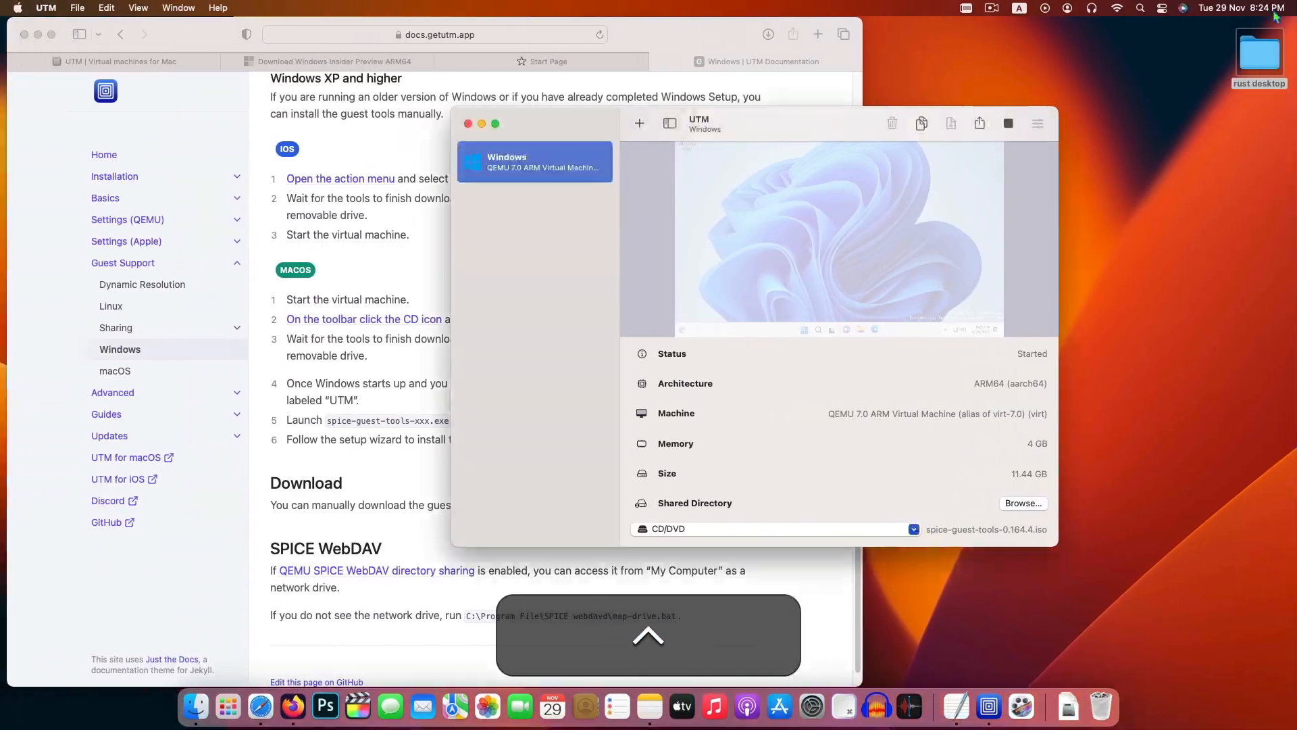
key("ctrl+Right")
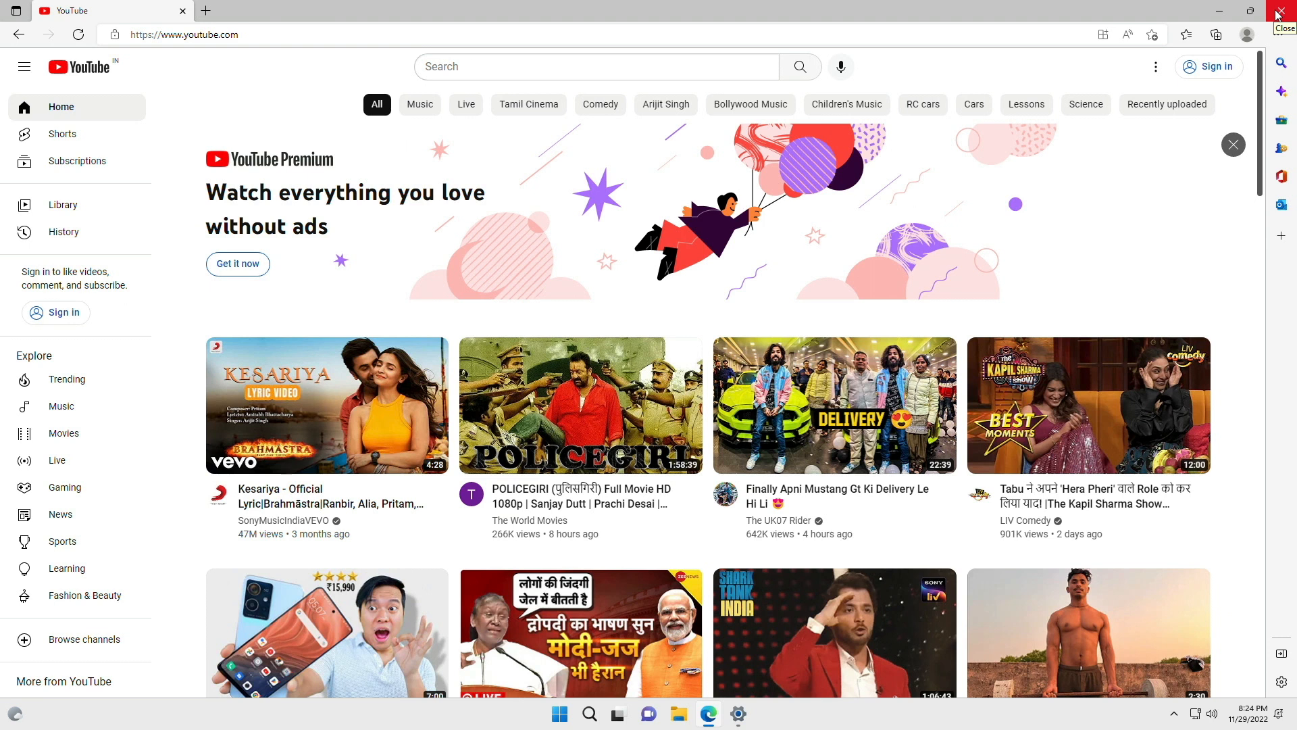
key("ctrl+Left")
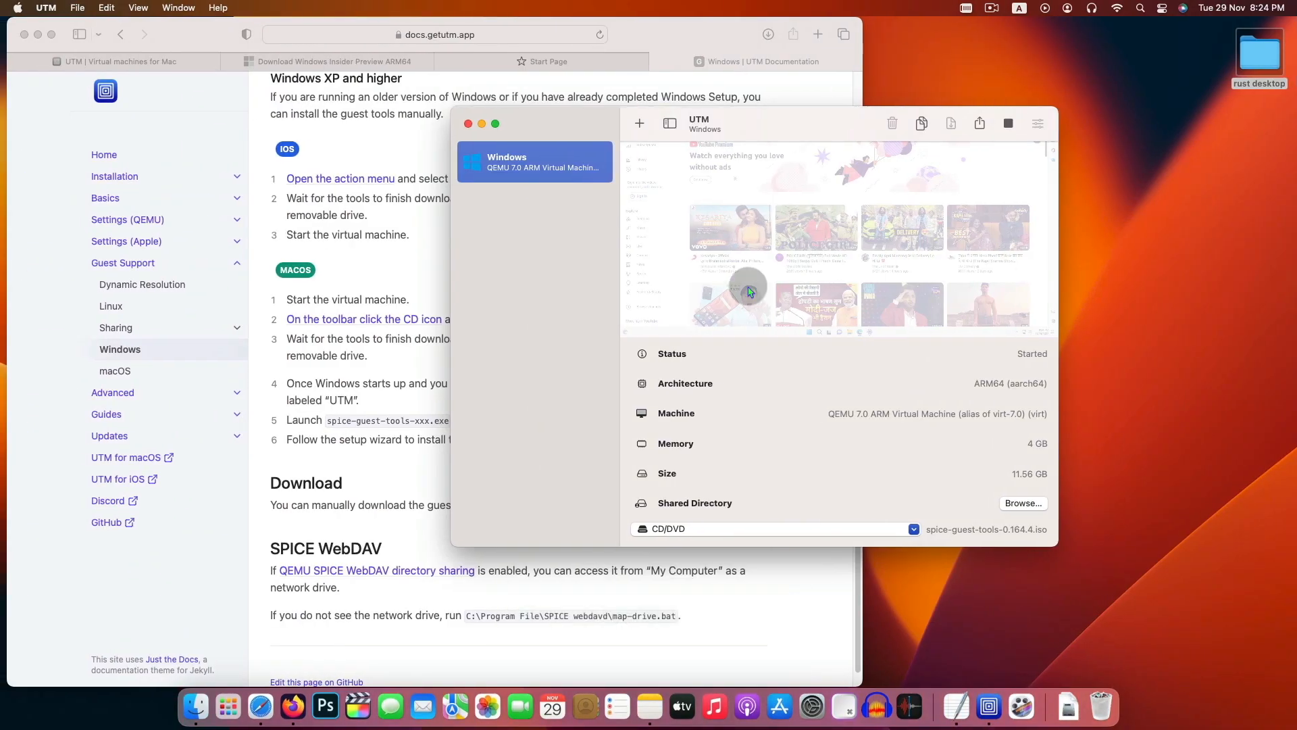
left_click(468, 124)
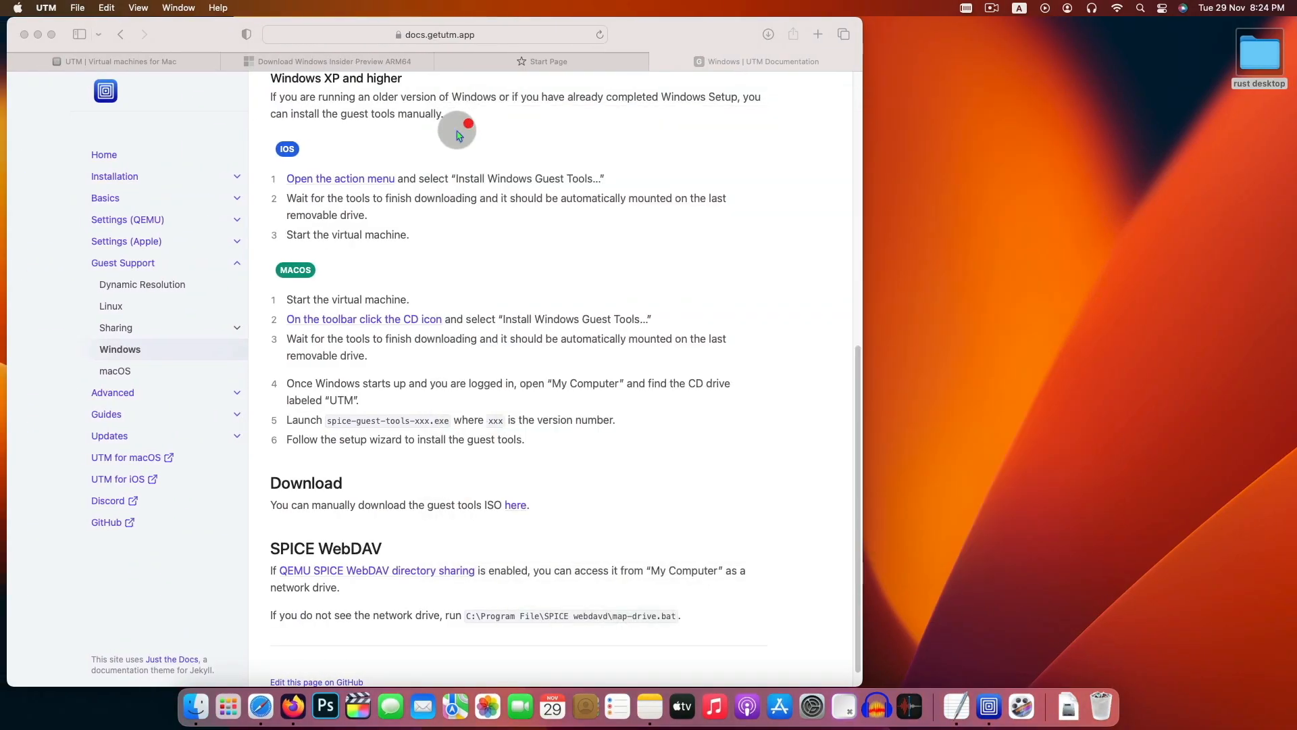